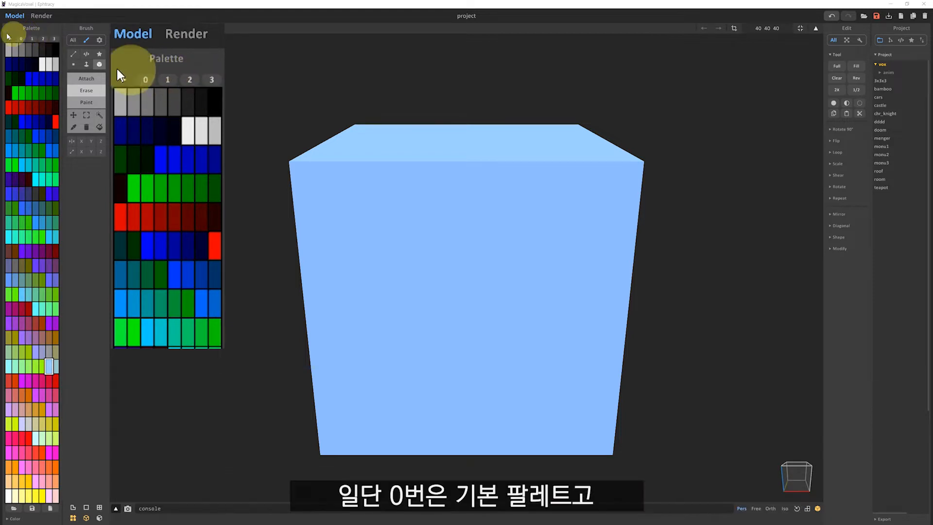
# - Preview default palettes 1, 2 and 3 on the cube and return to default palette 0
pyautogui.click(21, 39)
pyautogui.click(32, 39)
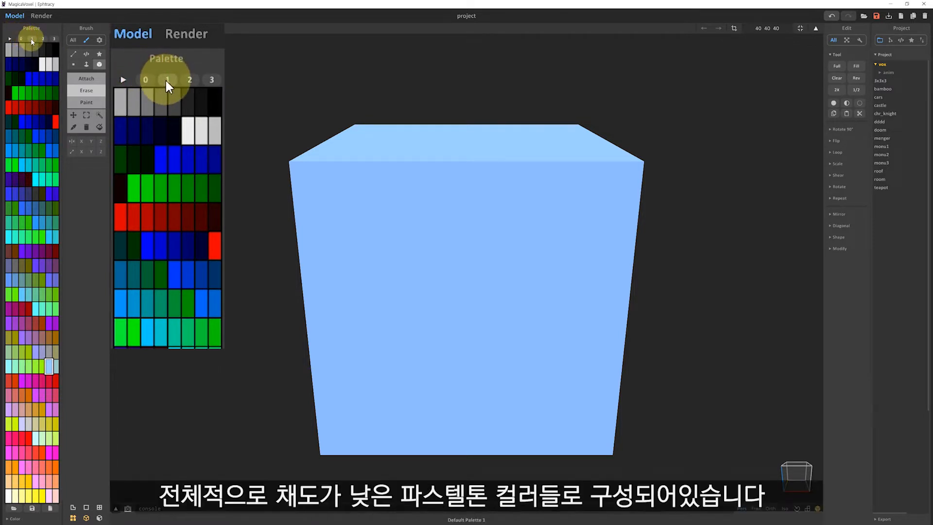
pyautogui.click(31, 39)
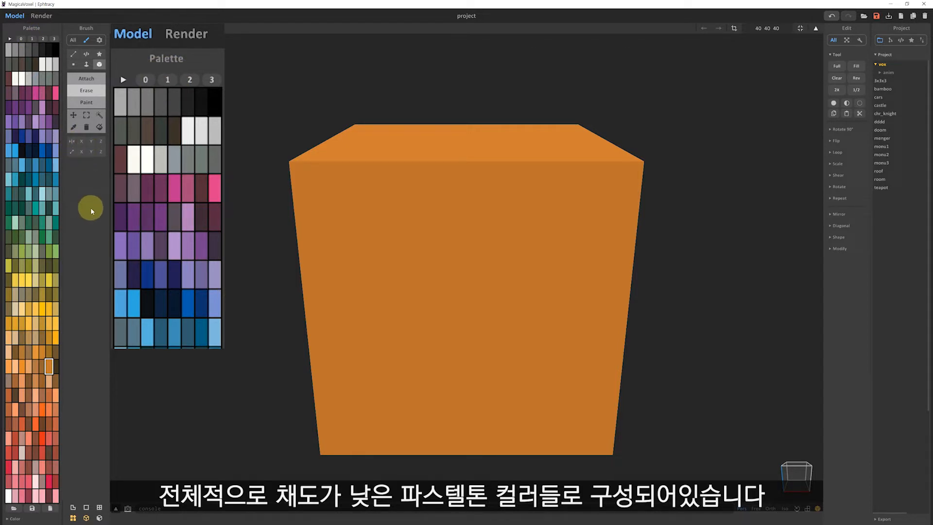
pyautogui.click(43, 39)
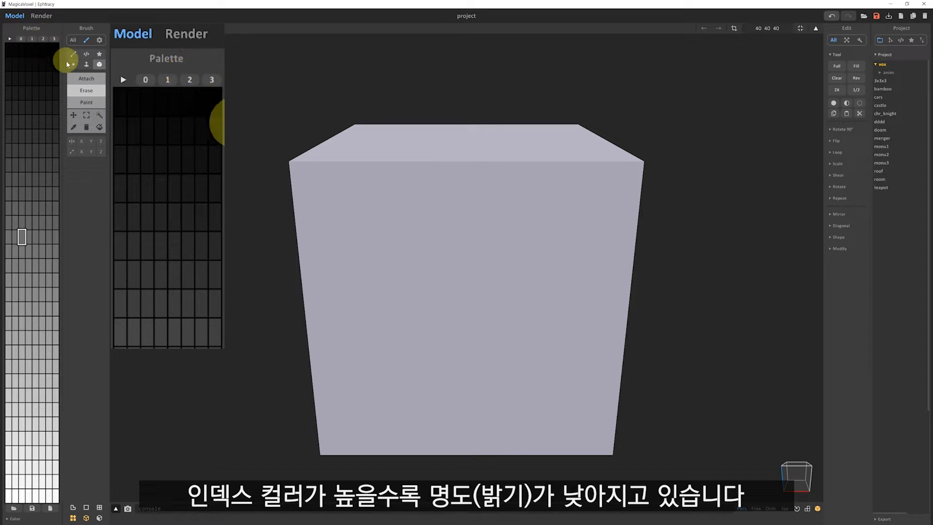
pyautogui.click(55, 38)
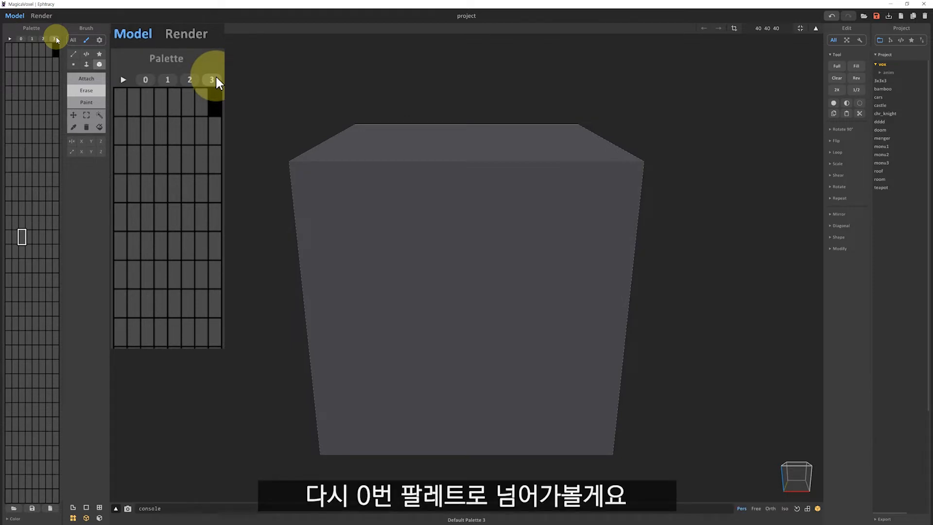
pyautogui.click(21, 39)
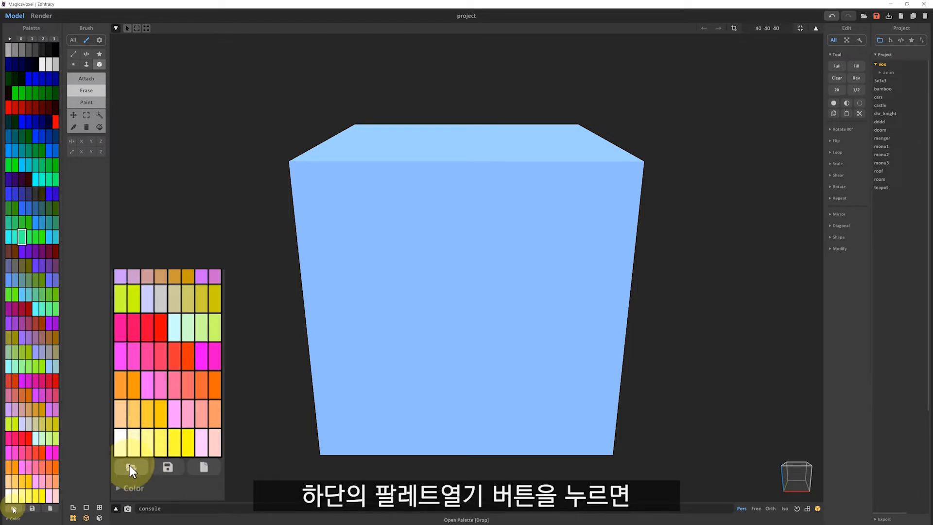
# - Look at the PNG palette files available for opening and close the list without loading one
pyautogui.click(14, 509)
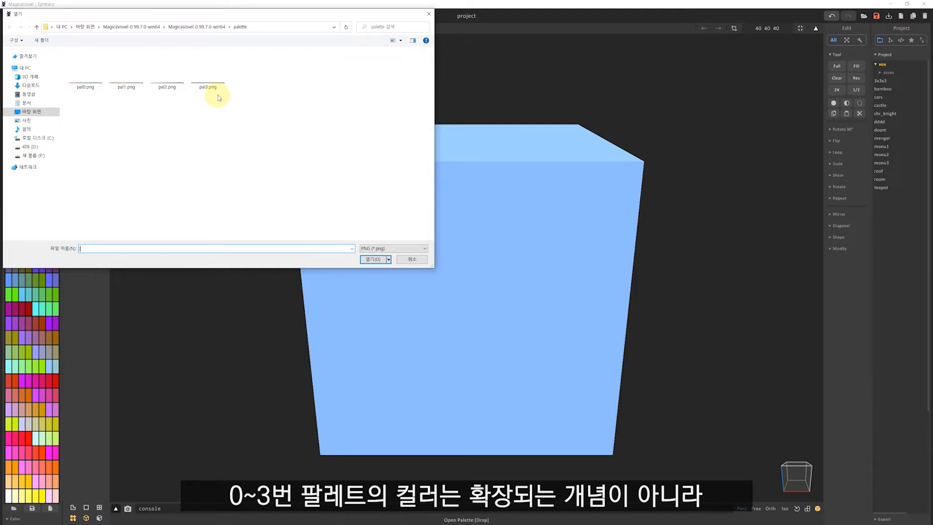
pyautogui.click(412, 260)
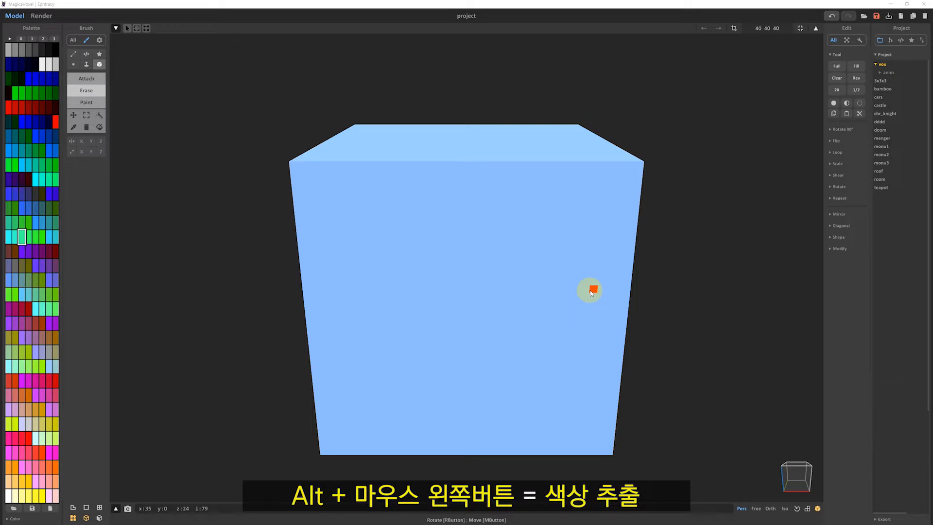
# - Pick the colour from the cube's front face and check its index in the palette
pyautogui.press('alt')
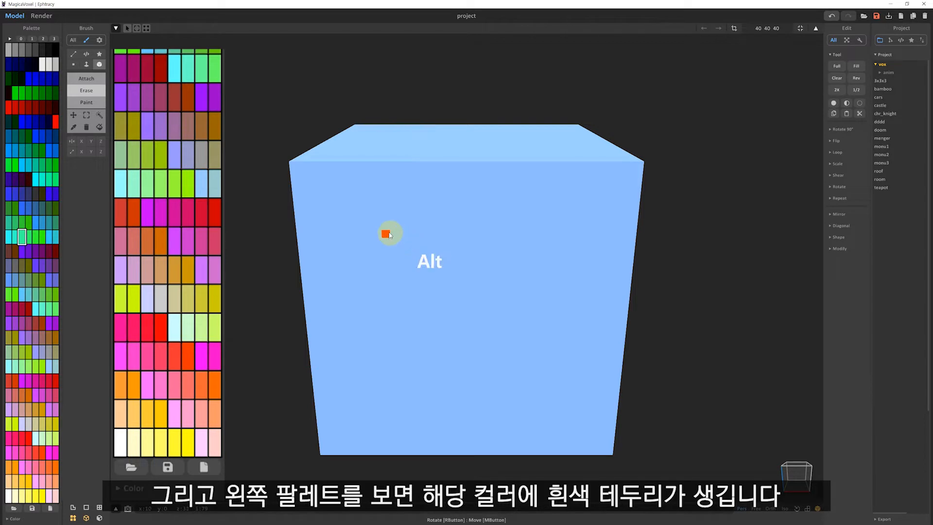
pyautogui.keyDown('alt'); pyautogui.click(387, 234); pyautogui.keyUp('alt')
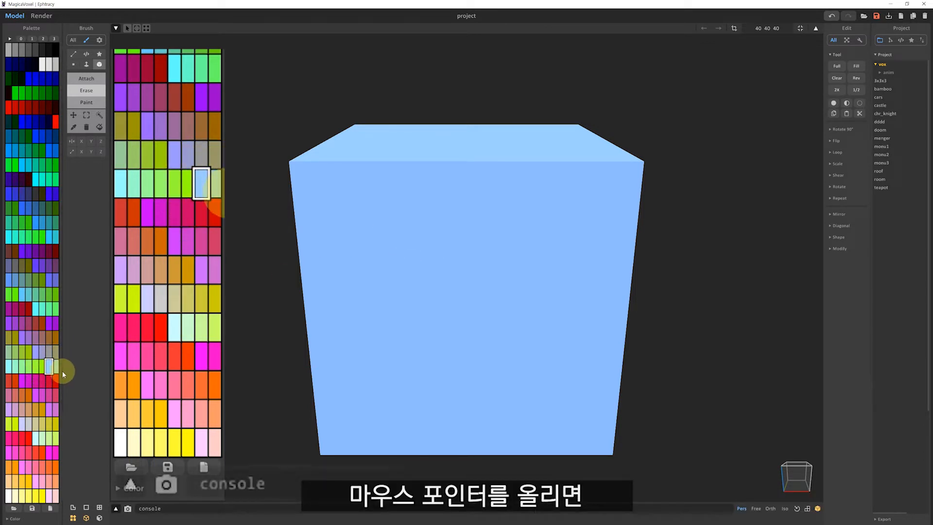
pyautogui.moveTo(51, 369)
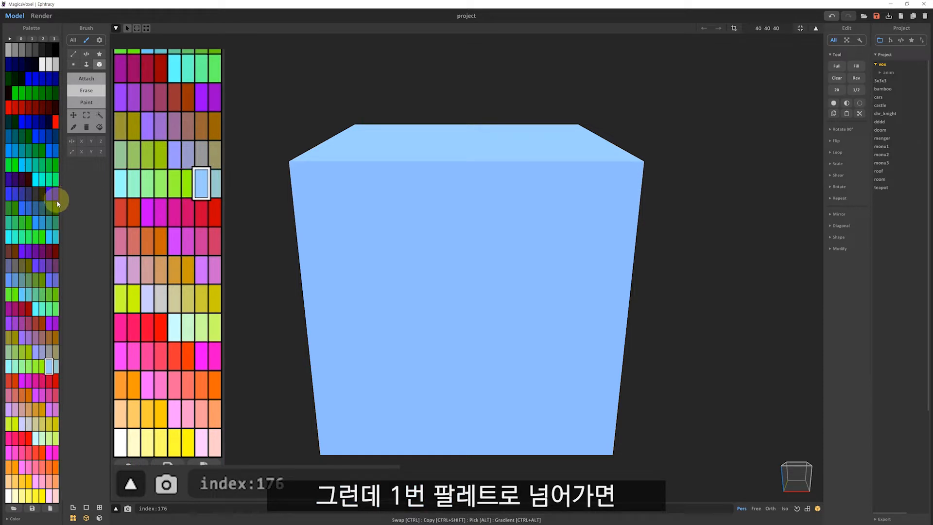
# - Compare the cube's colour in default palettes 1 and 2, ending on default palette 0
pyautogui.click(37, 40)
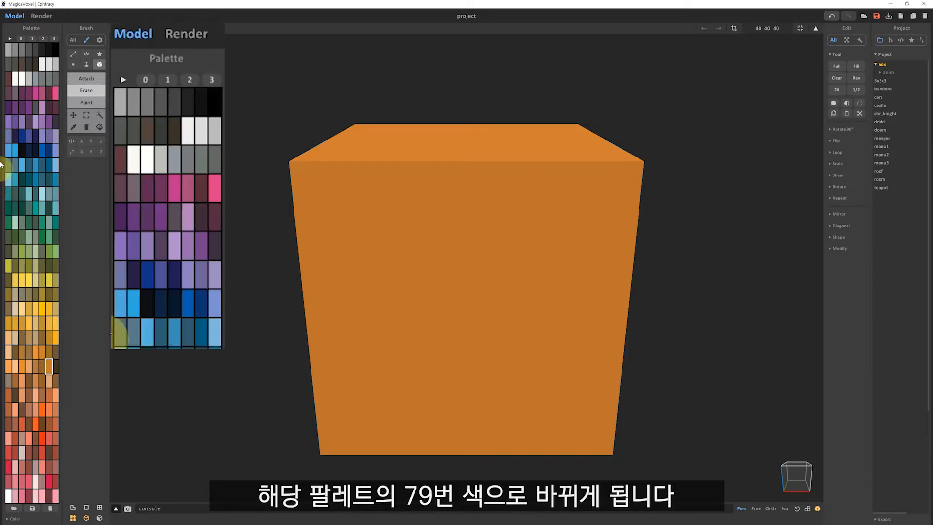
pyautogui.click(44, 38)
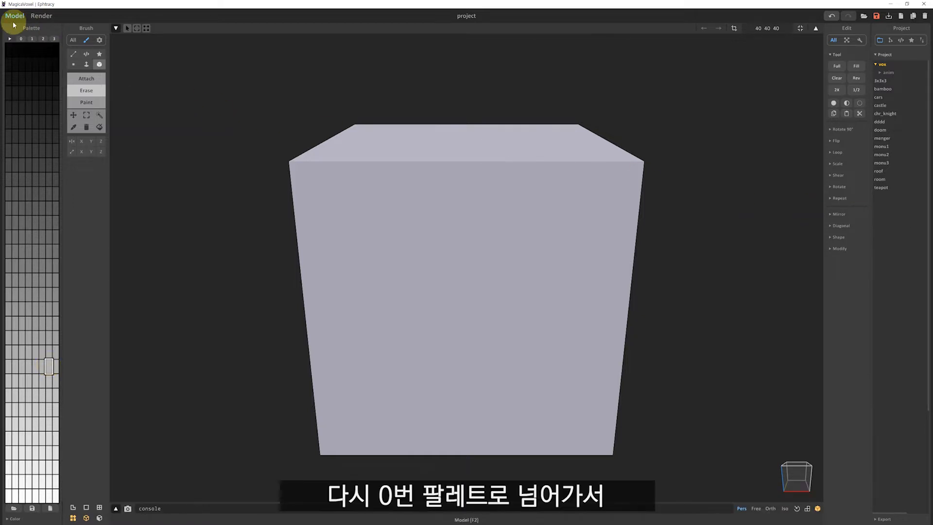
pyautogui.click(21, 39)
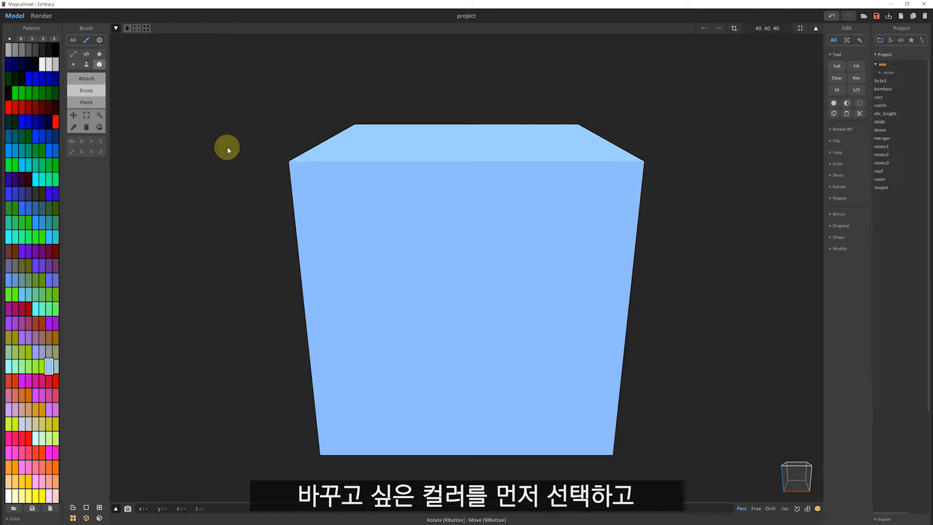
# - Make the cube's front-face colour the active palette colour and expand the colour editing settings
pyautogui.click(40, 222)
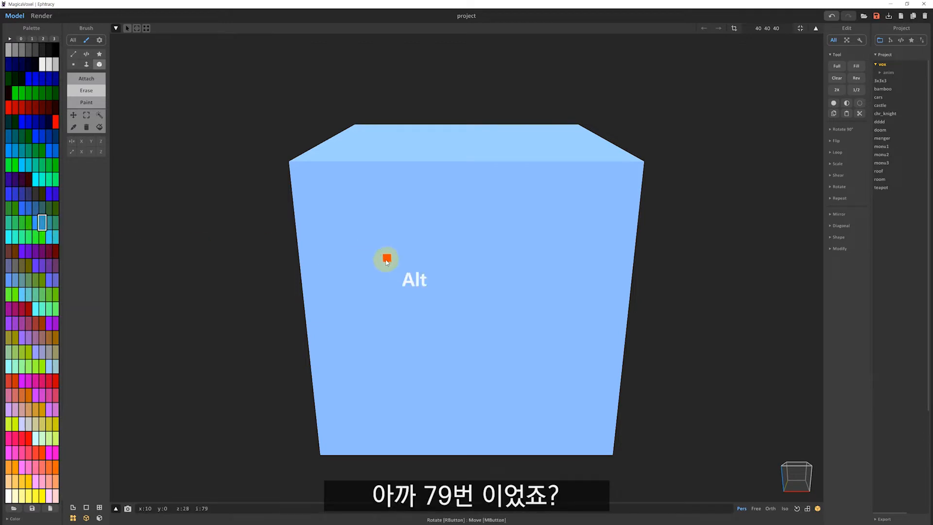
pyautogui.keyDown('alt'); pyautogui.click(383, 260); pyautogui.keyUp('alt')
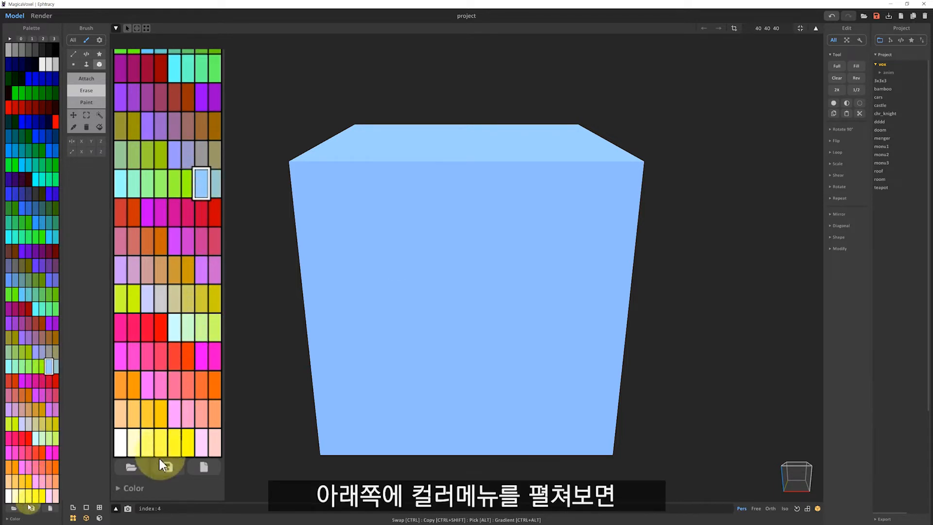
pyautogui.click(10, 519)
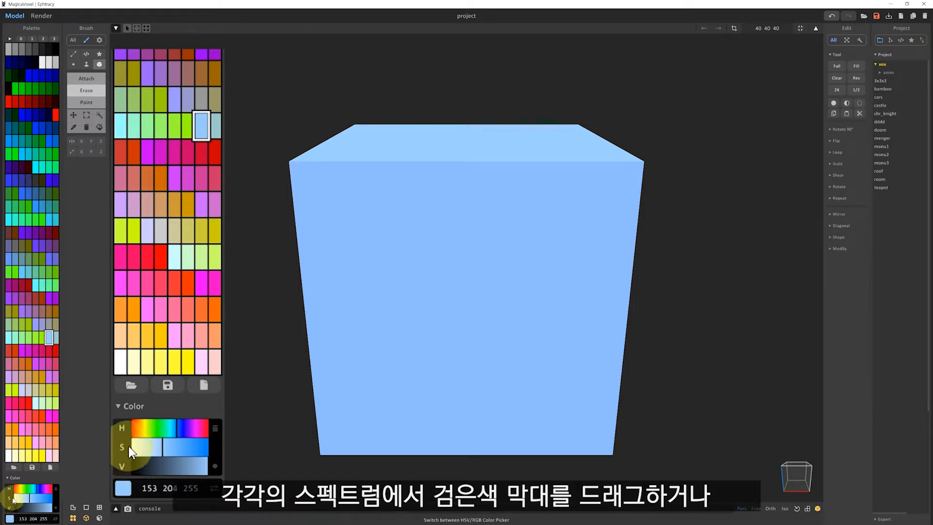
# - Adjust the hue, saturation and value of the cube's colour to a bright magenta, RGB 226 15 246
pyautogui.moveTo(167, 440)
pyautogui.mouseDown()
pyautogui.moveTo(188, 440)
pyautogui.moveTo(159, 442)
pyautogui.mouseUp()
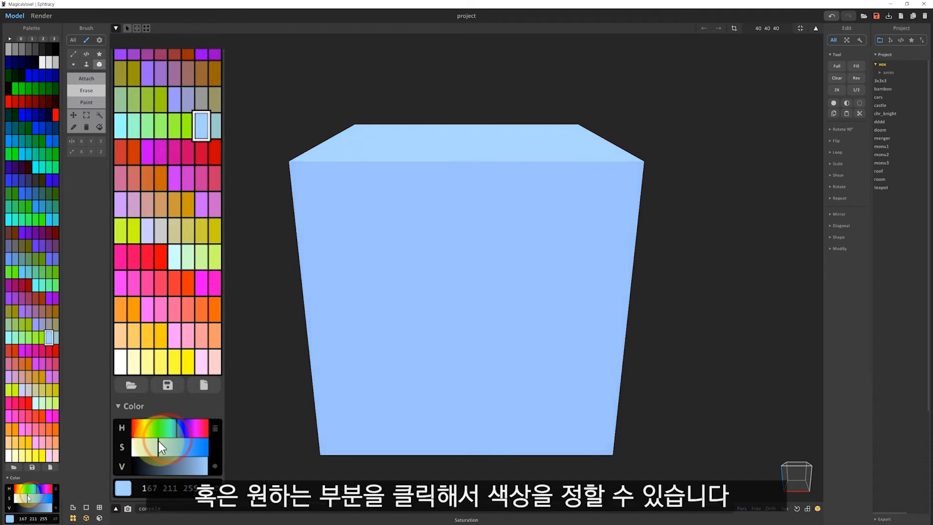
pyautogui.click(184, 448)
pyautogui.click(162, 467)
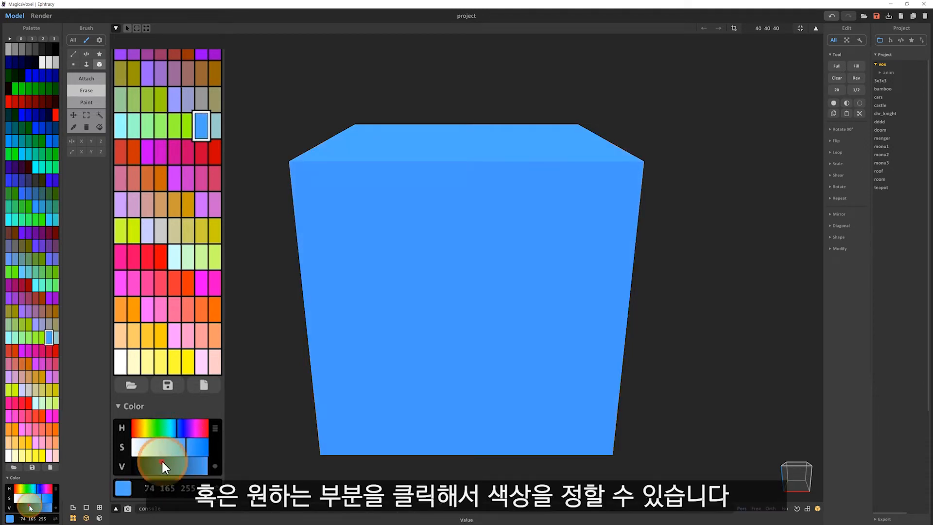
pyautogui.click(158, 430)
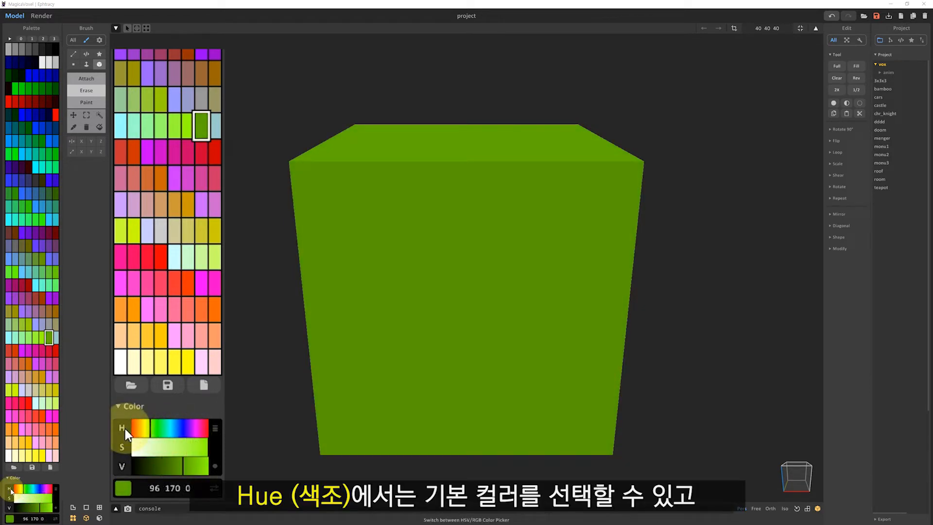
pyautogui.moveTo(138, 429); pyautogui.dragTo(205, 462)
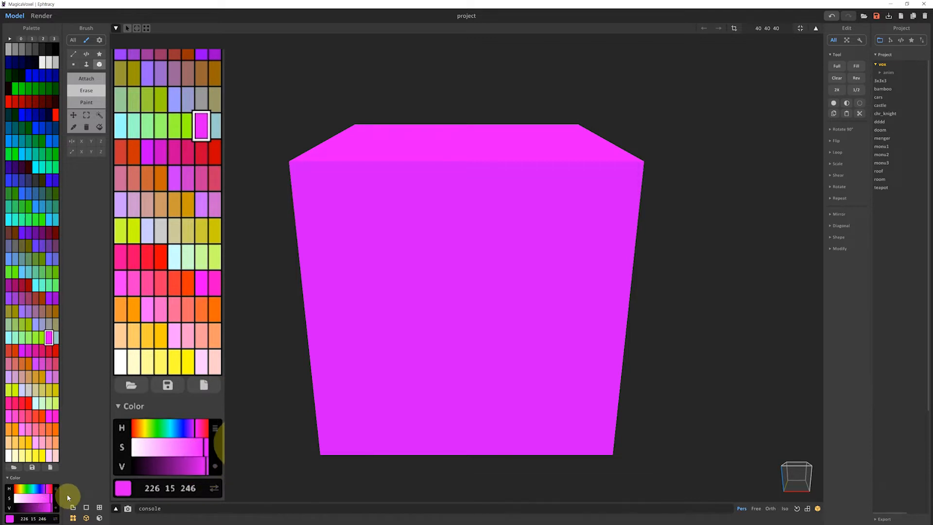
# - Show the numeric HSV values and the combined SV block, and set saturation and value to 113 with it
pyautogui.click(214, 428)
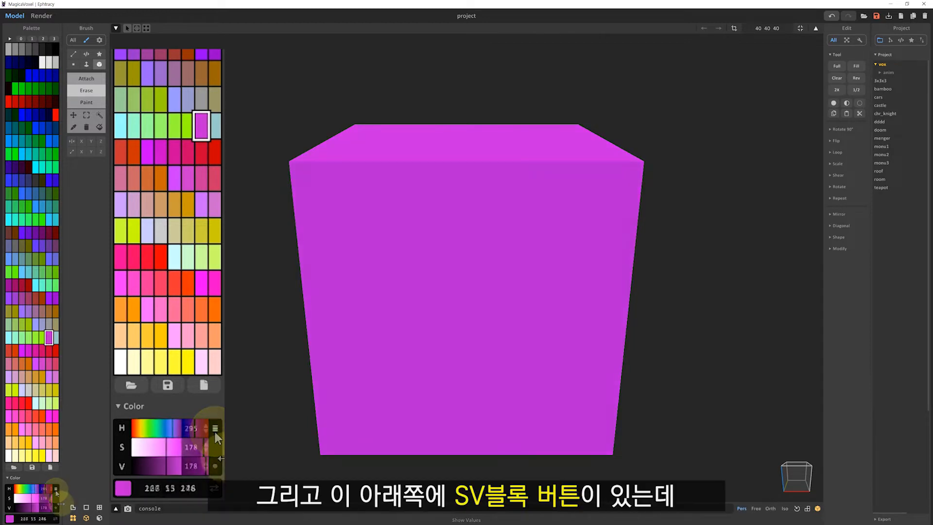
pyautogui.click(215, 466)
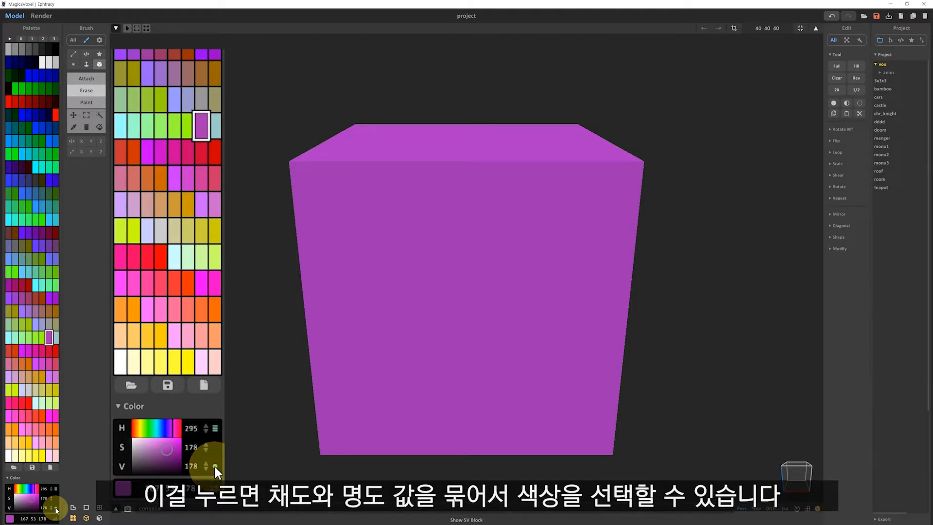
pyautogui.moveTo(160, 455)
pyautogui.mouseDown()
pyautogui.moveTo(148, 462)
pyautogui.moveTo(171, 458)
pyautogui.moveTo(154, 459)
pyautogui.mouseUp()
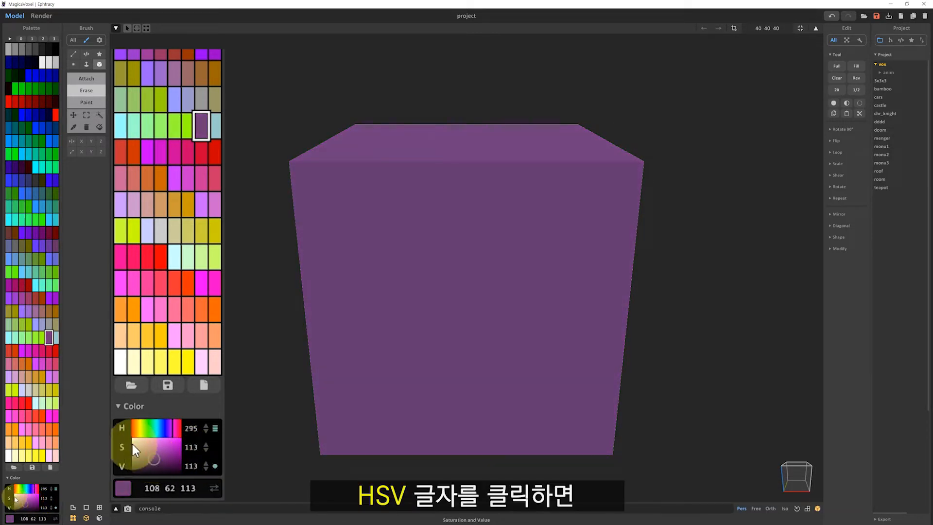
# - Switch the colour picker from HSV to RGB and set the cube's colour to white, 255 255 255
pyautogui.click(123, 425)
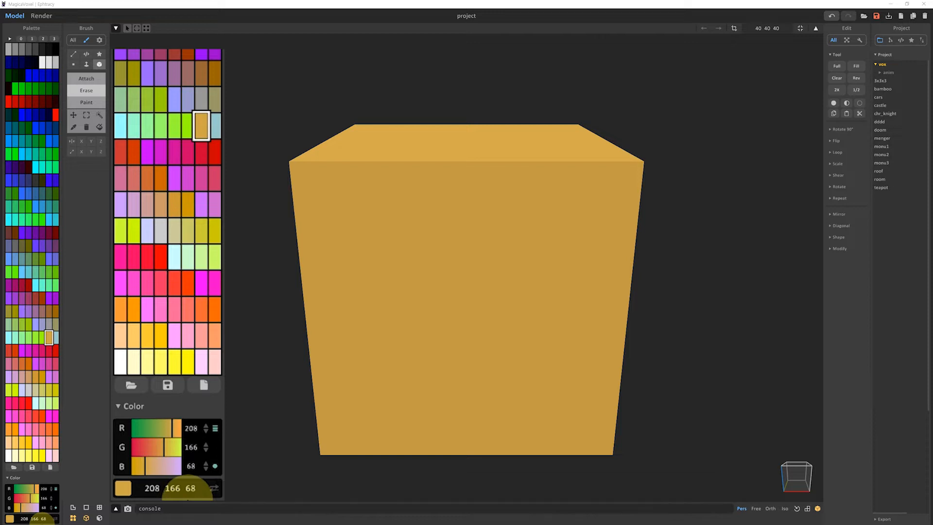
pyautogui.click(147, 488)
pyautogui.moveTo(147, 489); pyautogui.dragTo(208, 487)
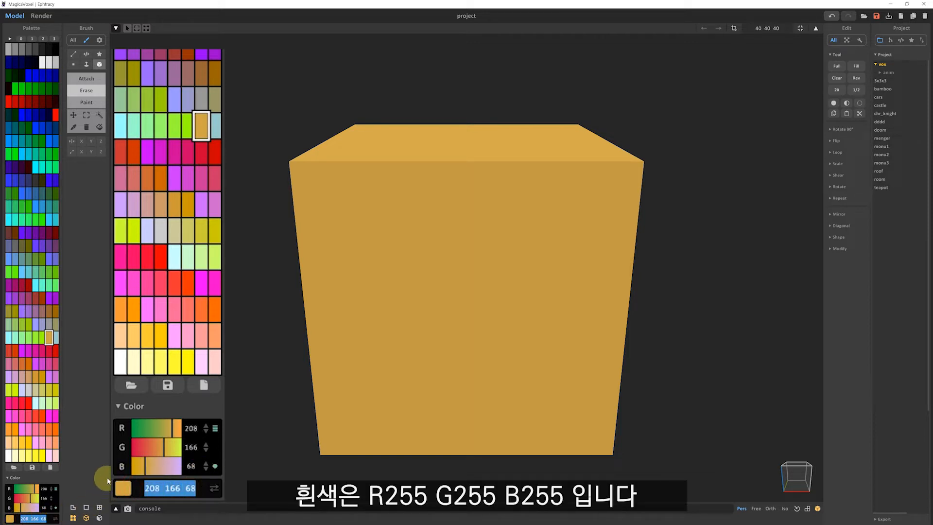
pyautogui.write('2')
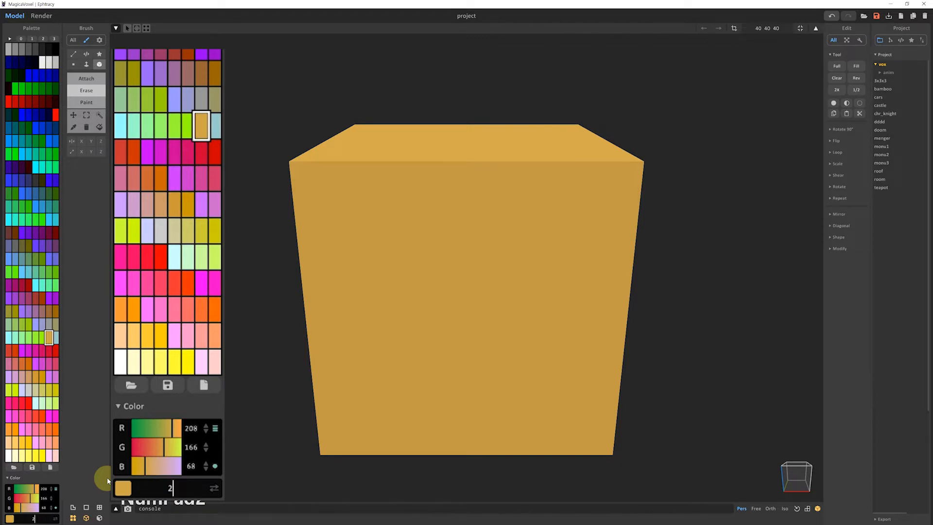
pyautogui.write('55 255 255')
pyautogui.press('Return')
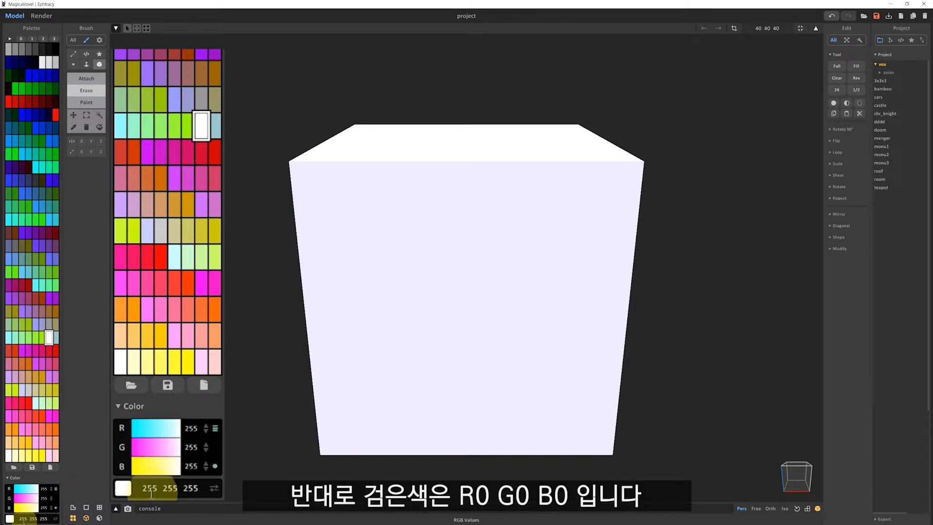
# - Set the cube's colour to black, RGB 0 0 0
pyautogui.moveTo(141, 488); pyautogui.dragTo(194, 488)
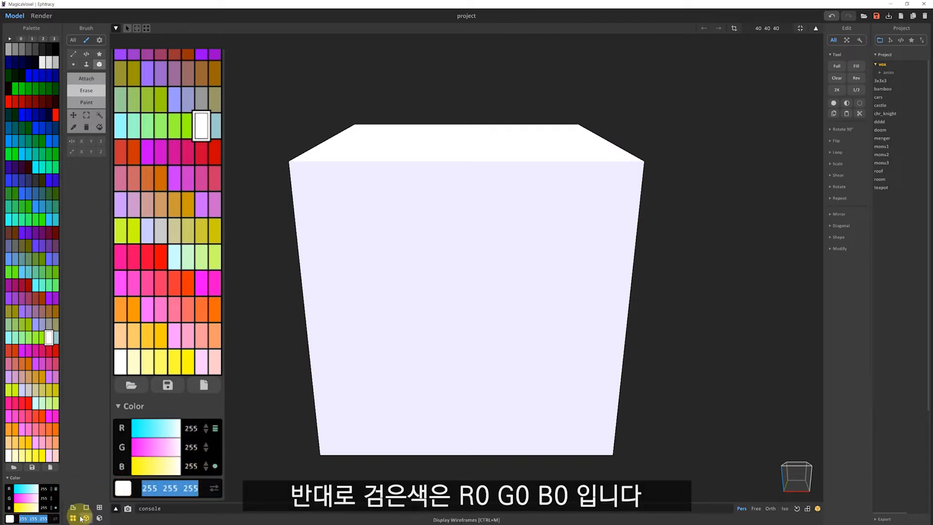
pyautogui.write('0 0 0')
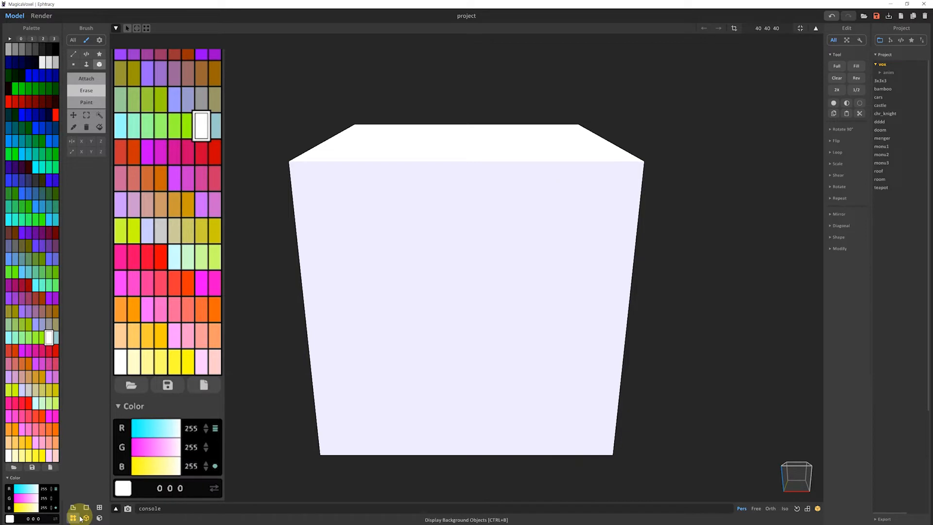
pyautogui.press('Return')
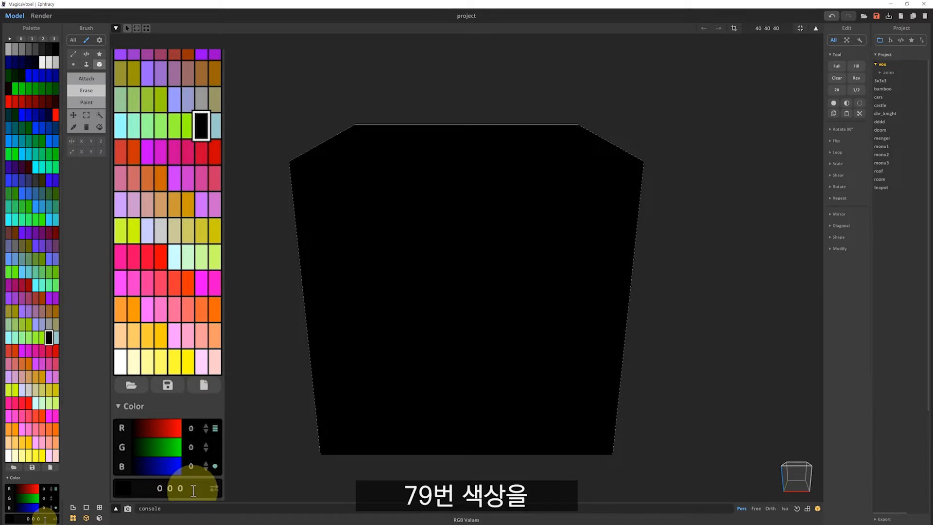
# - Set the cube's colour to RGB 196 57 181 and reset it by switching to default palette 1 and back to 0
pyautogui.moveTo(167, 427); pyautogui.dragTo(143, 448)
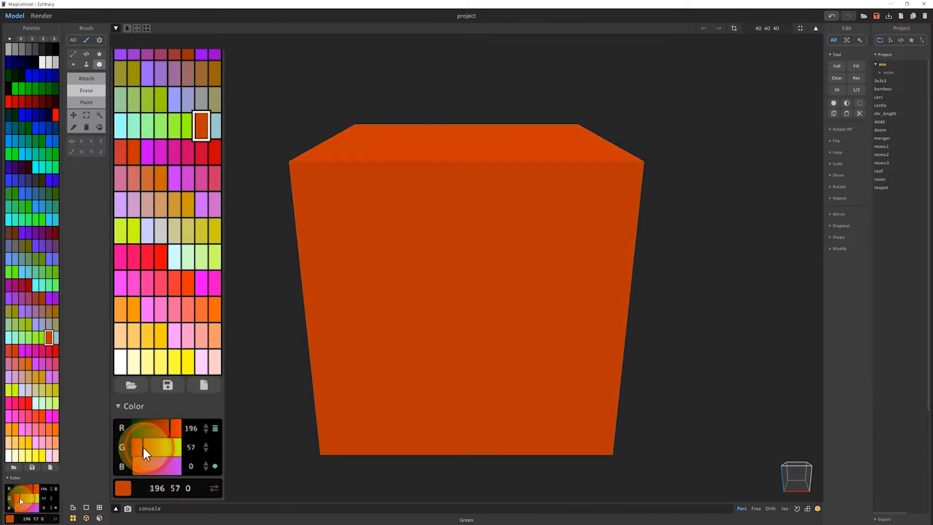
pyautogui.click(166, 466)
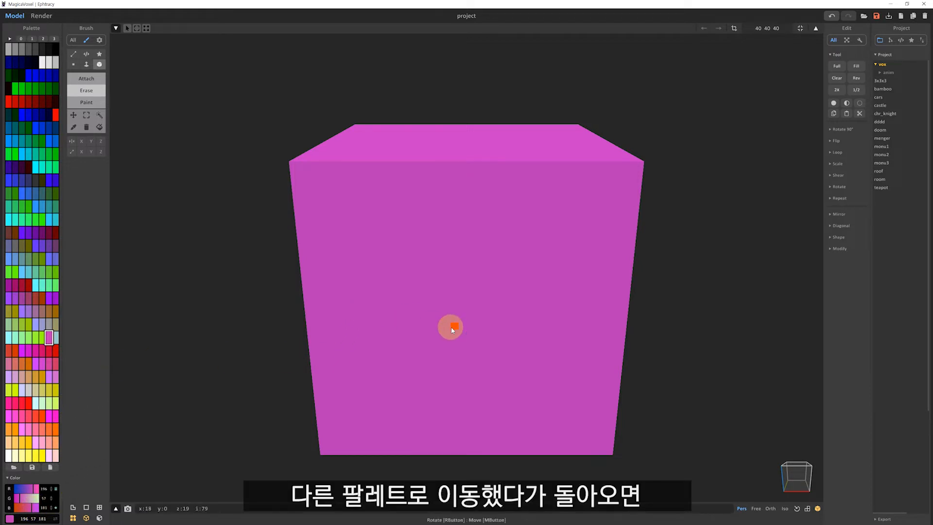
pyautogui.click(32, 38)
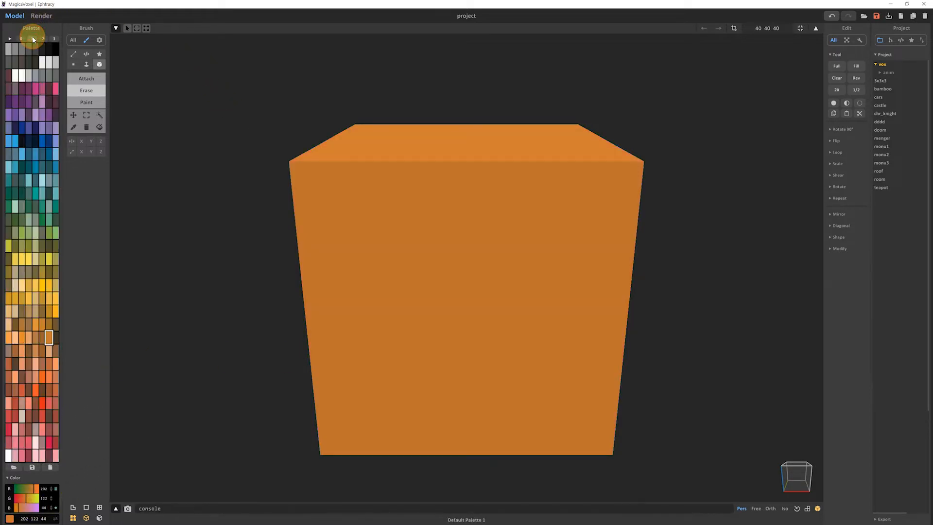
pyautogui.click(21, 40)
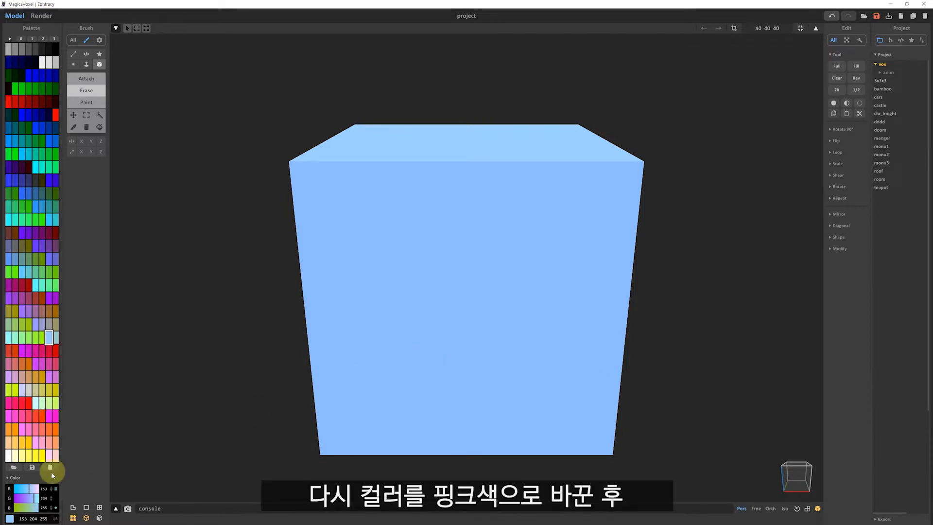
# - Set the cube's colour in default palette 0 to pink, RGB 234 155 255
pyautogui.click(37, 489)
pyautogui.click(29, 498)
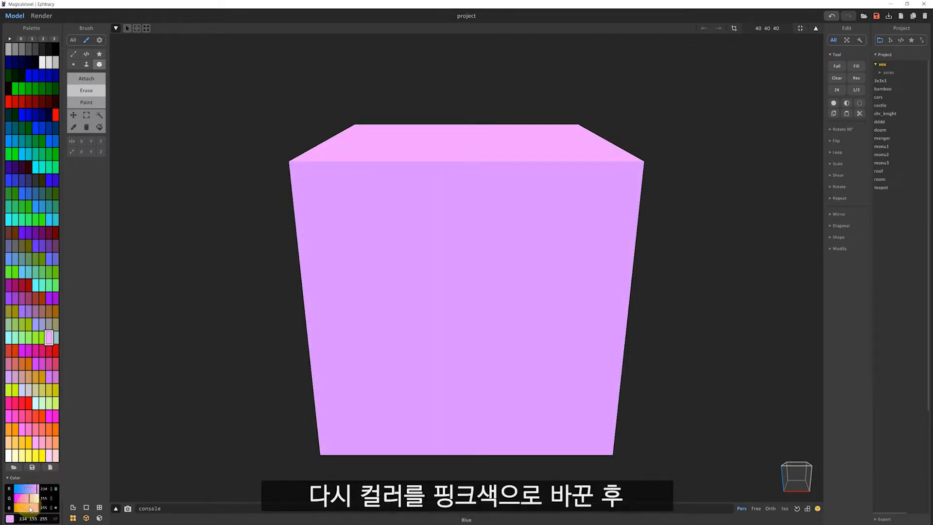
# - Set the cube's colour to pink, RGB 234 155 204, and save the project under the file name pink box
pyautogui.click(30, 509)
pyautogui.moveTo(31, 508); pyautogui.dragTo(37, 508)
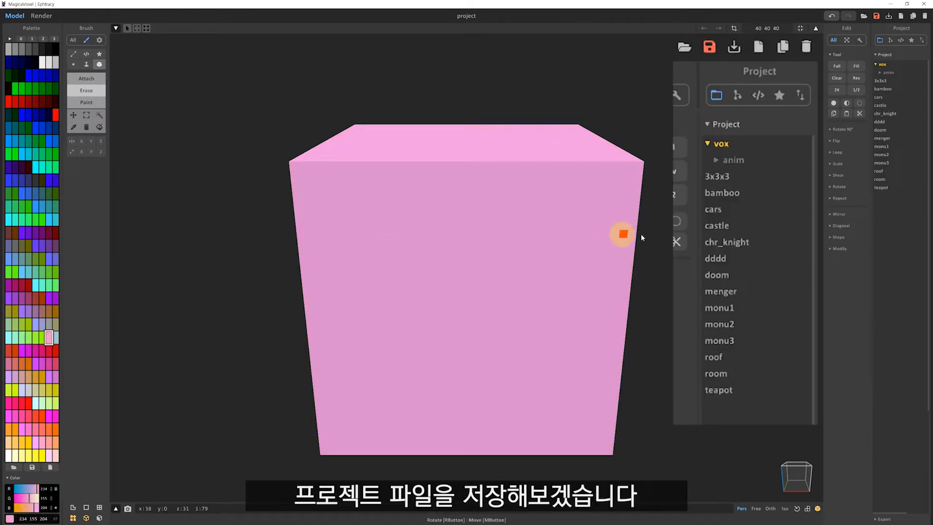
pyautogui.click(877, 16)
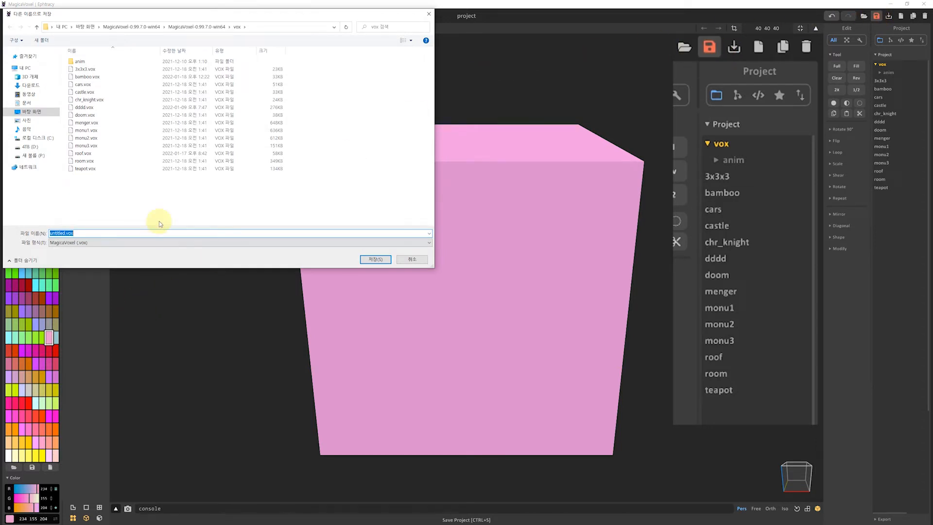
pyautogui.write('pin')
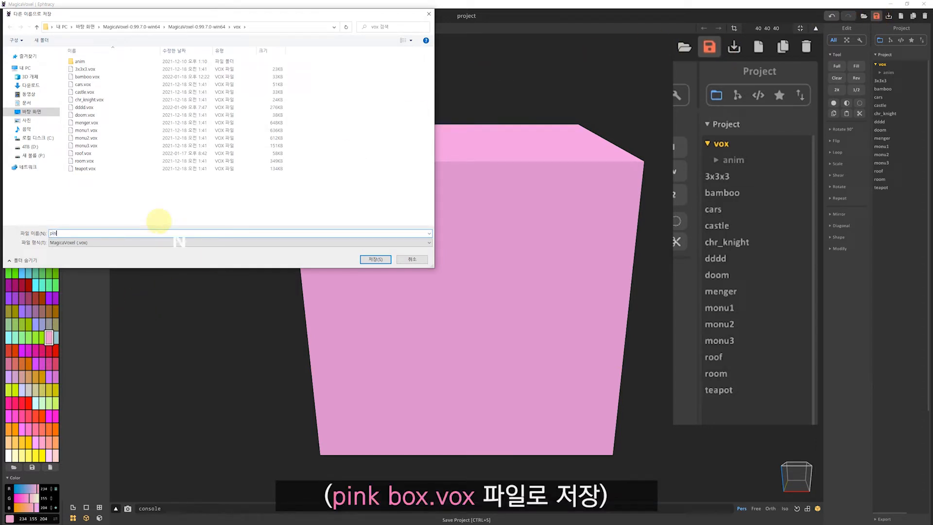
pyautogui.write('k box')
pyautogui.press('Return')
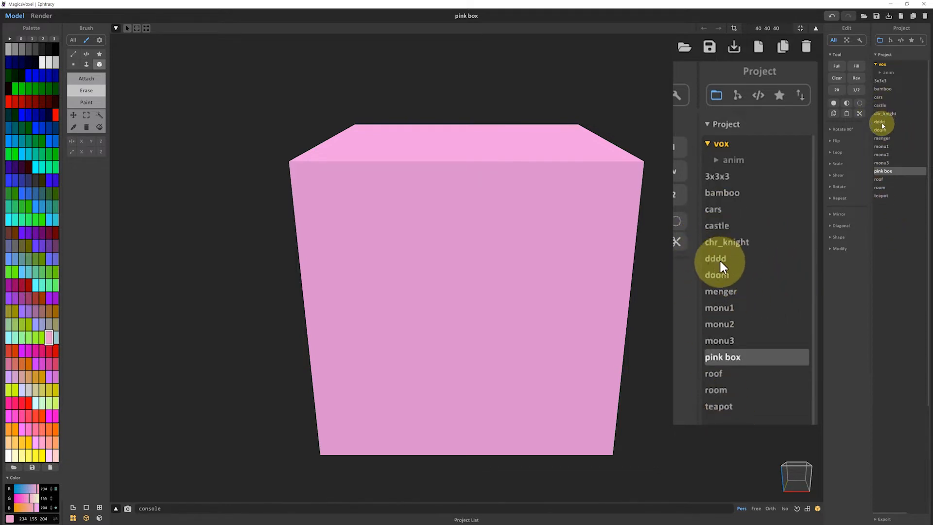
# - Switch from the pink box project to chr_knight and monu2, returning to pink box each time to check its colour
pyautogui.click(885, 114)
pyautogui.click(885, 170)
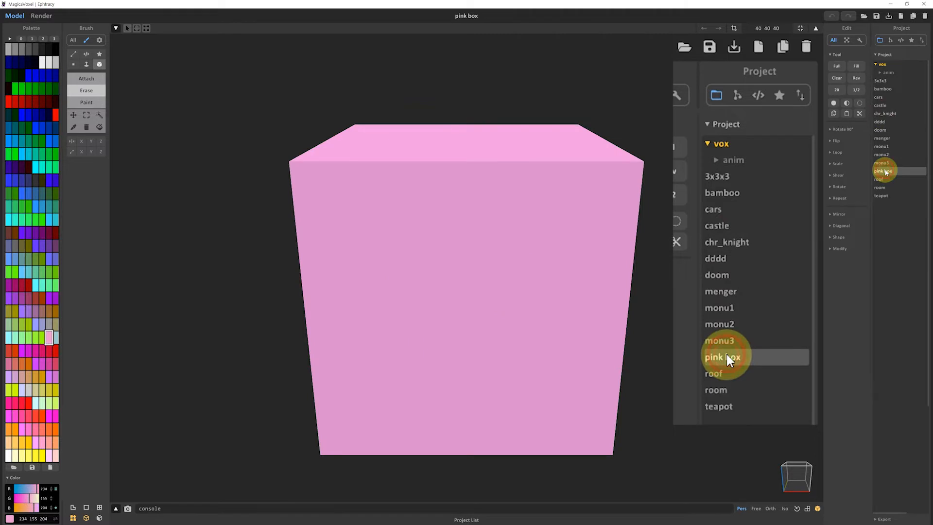
pyautogui.click(885, 154)
pyautogui.click(884, 171)
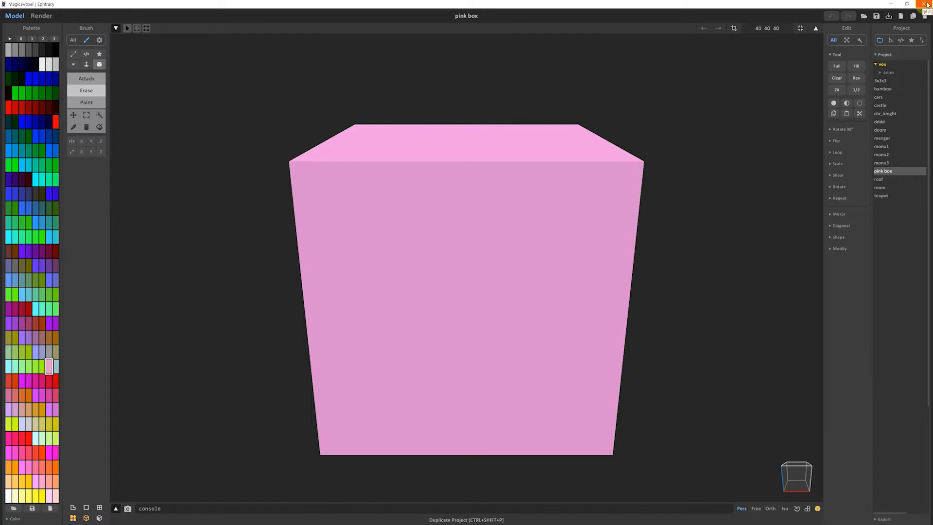
# - Close and relaunch MagicaVoxel maximised, reopen the pink box project, and switch to monu3 and back to check its colour
pyautogui.click(925, 4)
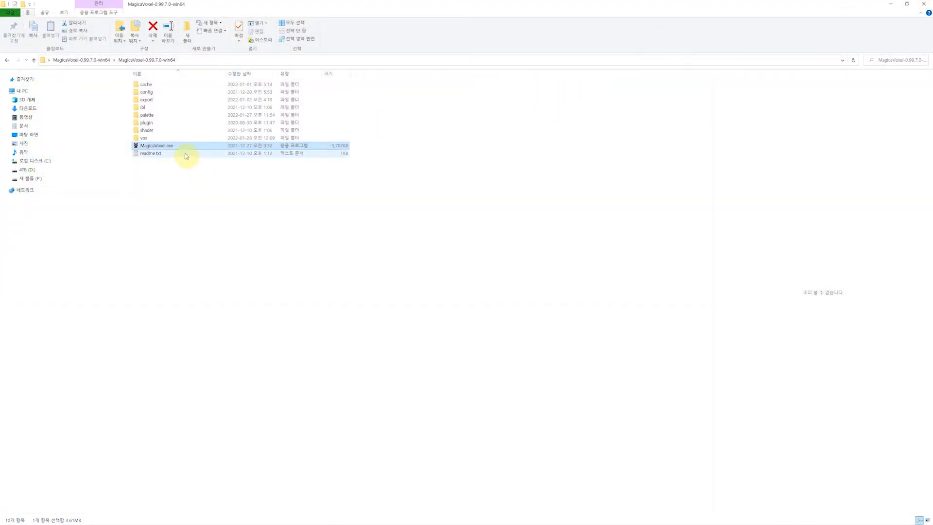
pyautogui.doubleClick(168, 146)
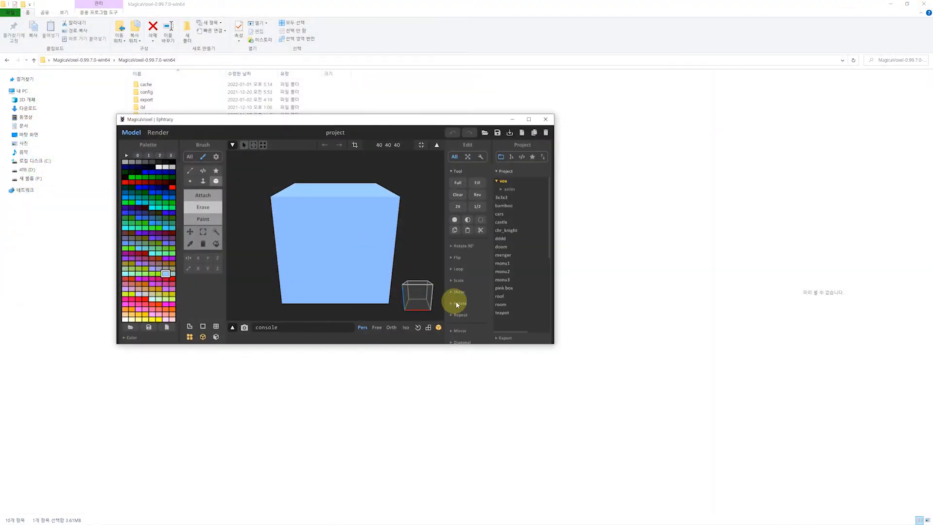
pyautogui.click(529, 119)
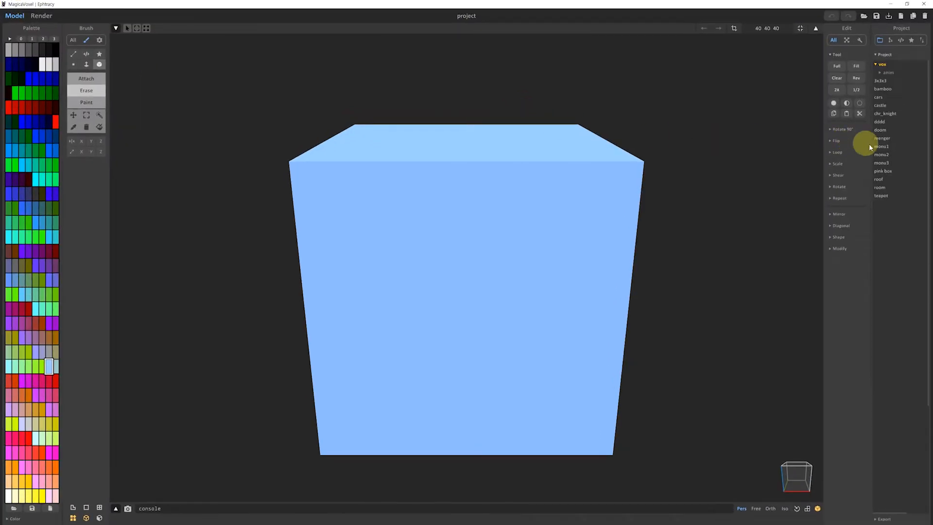
pyautogui.click(884, 171)
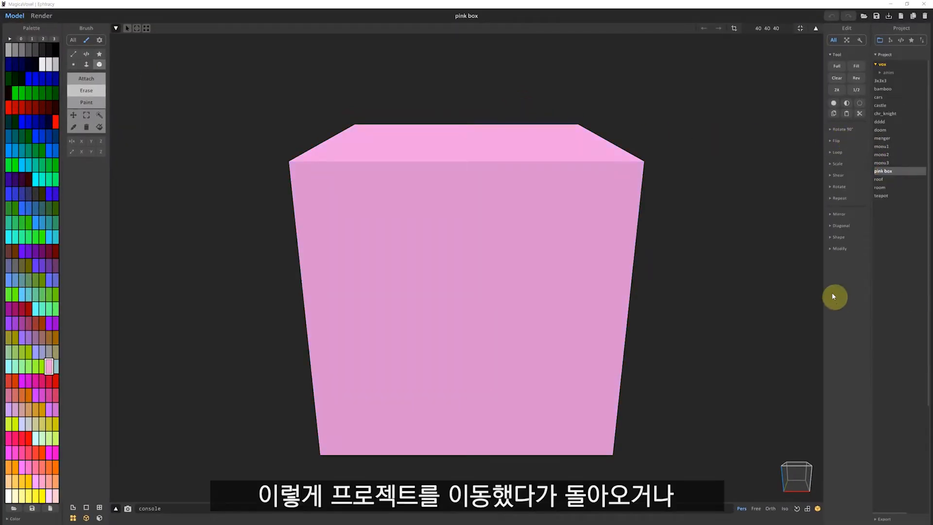
pyautogui.click(882, 163)
pyautogui.click(883, 171)
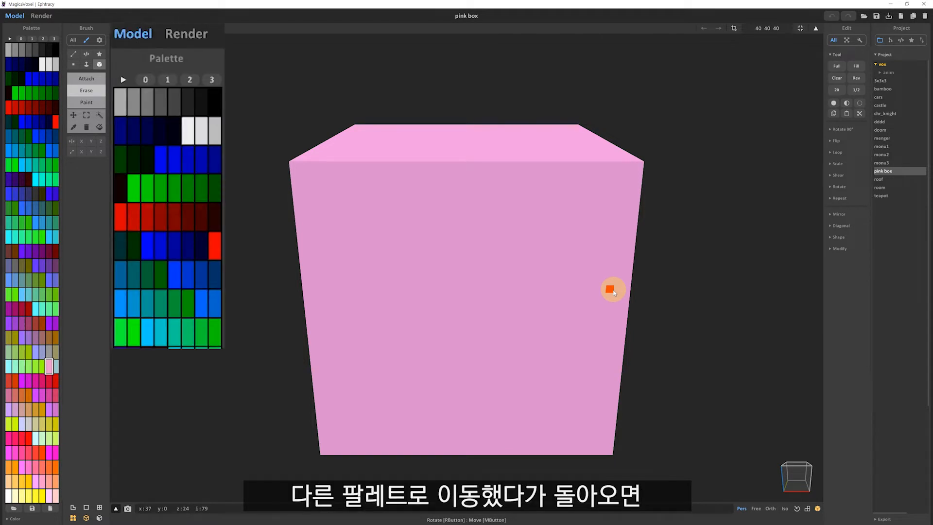
# - Reset the cube's colour by loading default palette 1 and back to 0, and show the open-project dialog without choosing a file
pyautogui.click(31, 38)
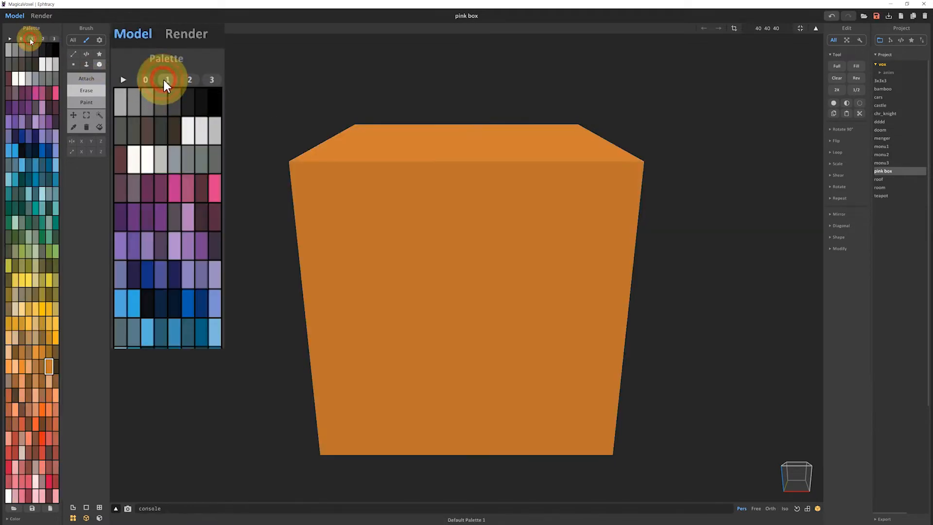
pyautogui.click(20, 39)
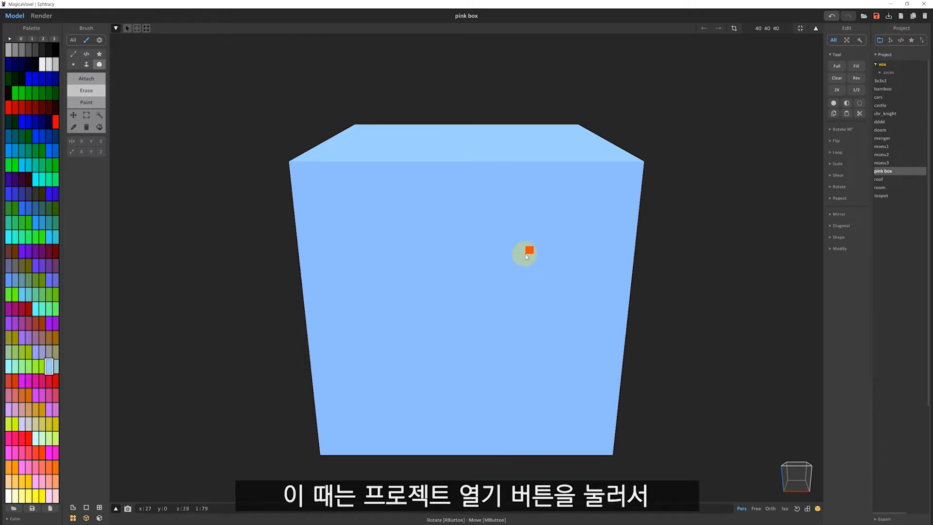
pyautogui.click(864, 14)
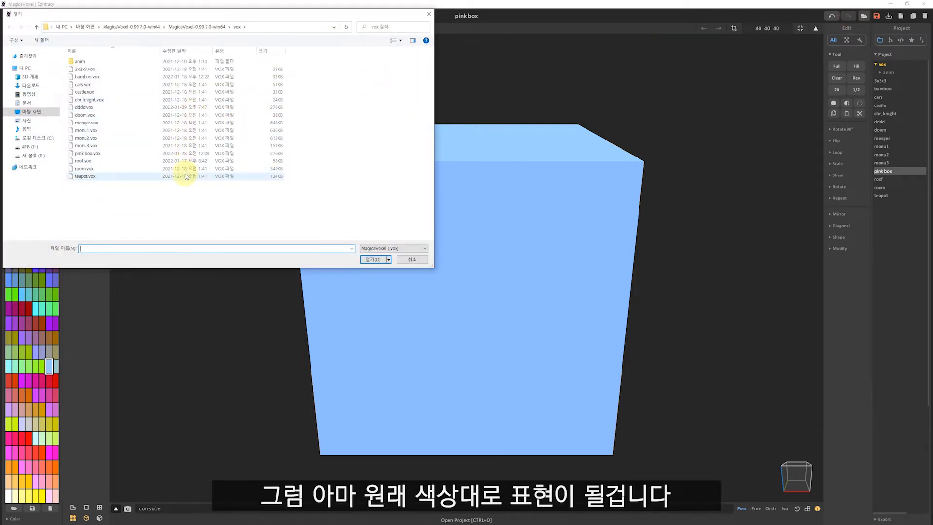
pyautogui.click(426, 15)
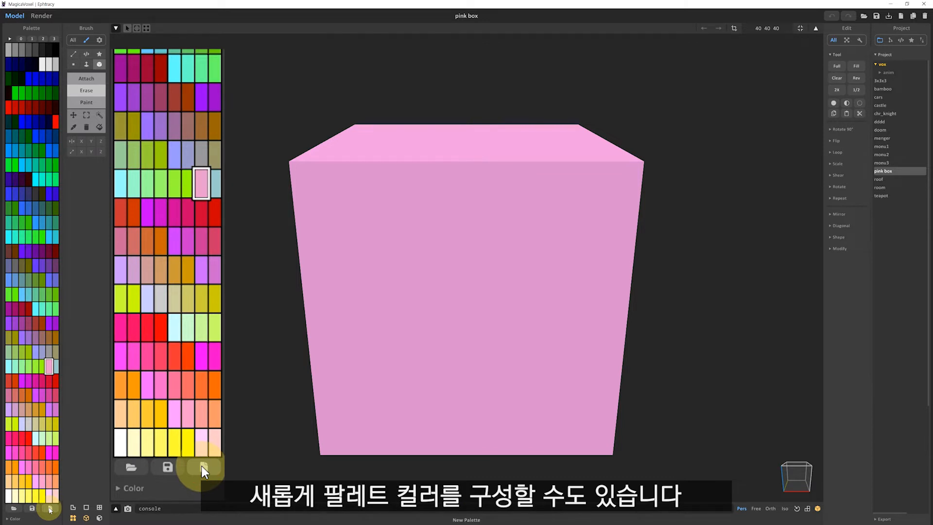
# - Replace the pink box project's palette with a new empty palette
pyautogui.click(50, 509)
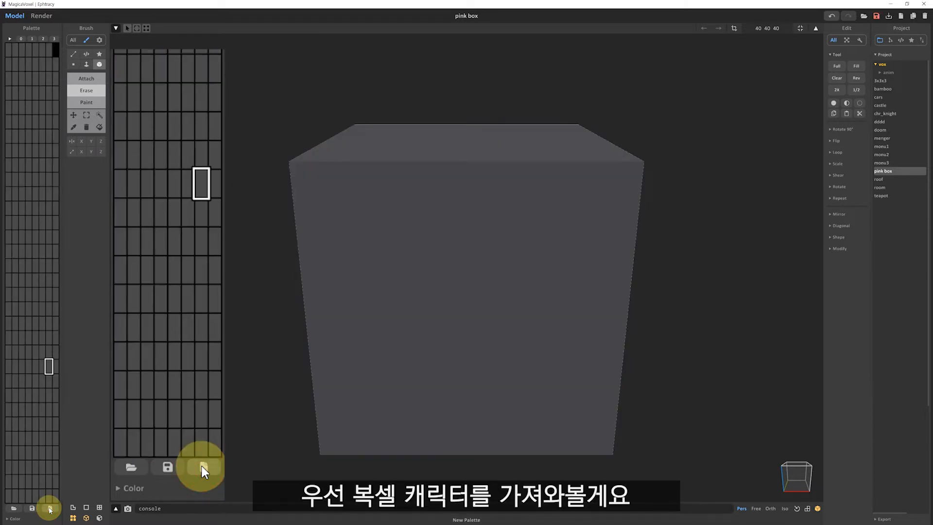
pyautogui.moveTo(583, 337); pyautogui.dragTo(581, 294, button='right')
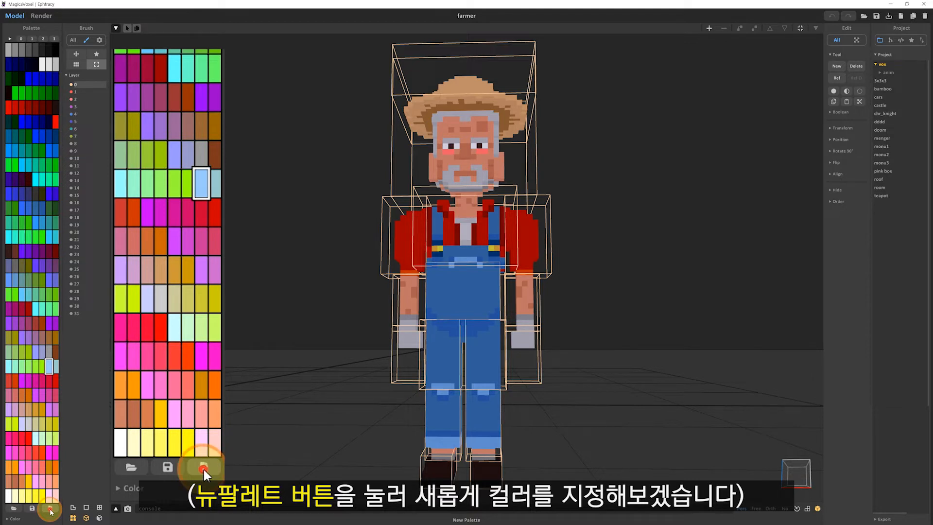
# - Create a new empty palette for the farmer model and set one empty swatch to a skin colour, RGB 219 167 99
pyautogui.click(50, 510)
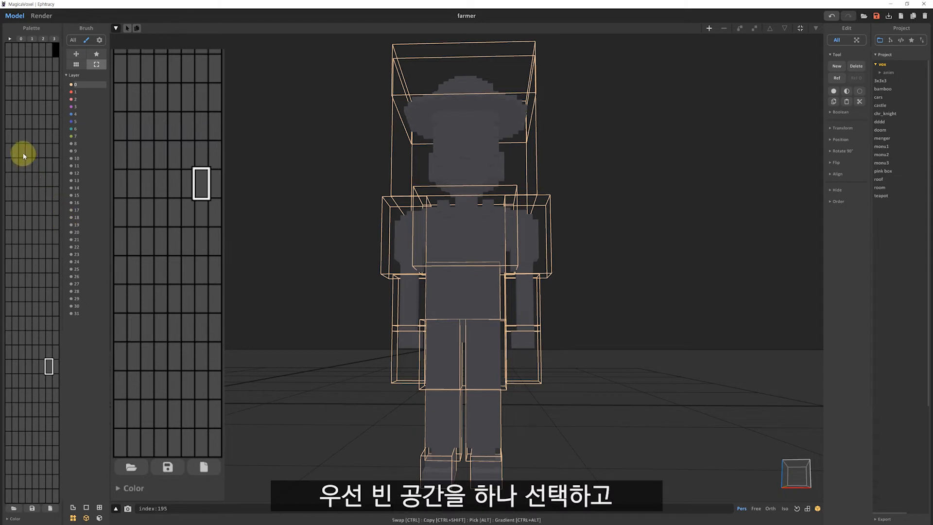
pyautogui.click(22, 136)
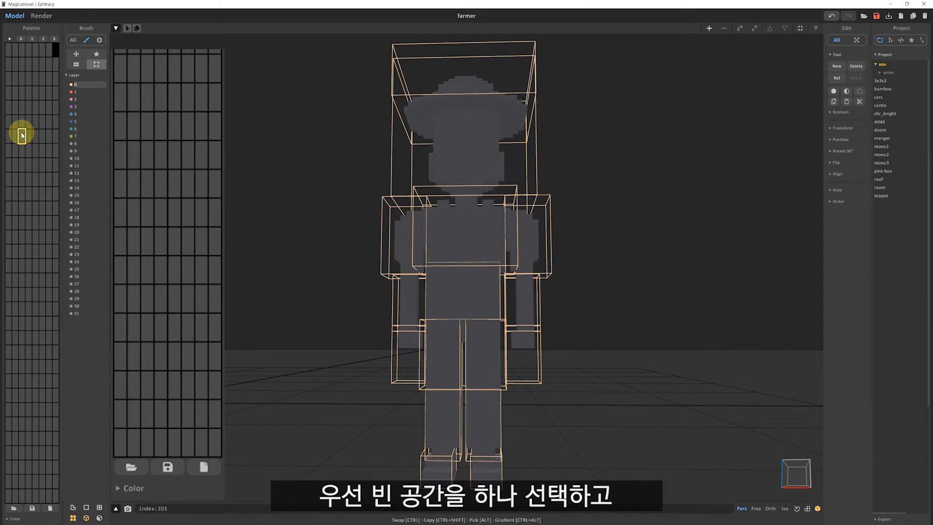
pyautogui.click(124, 488)
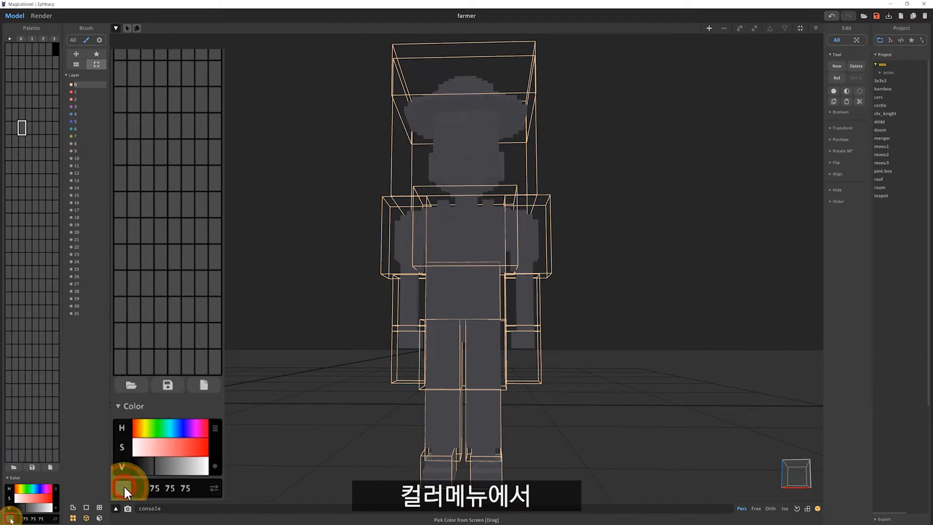
pyautogui.click(21, 489)
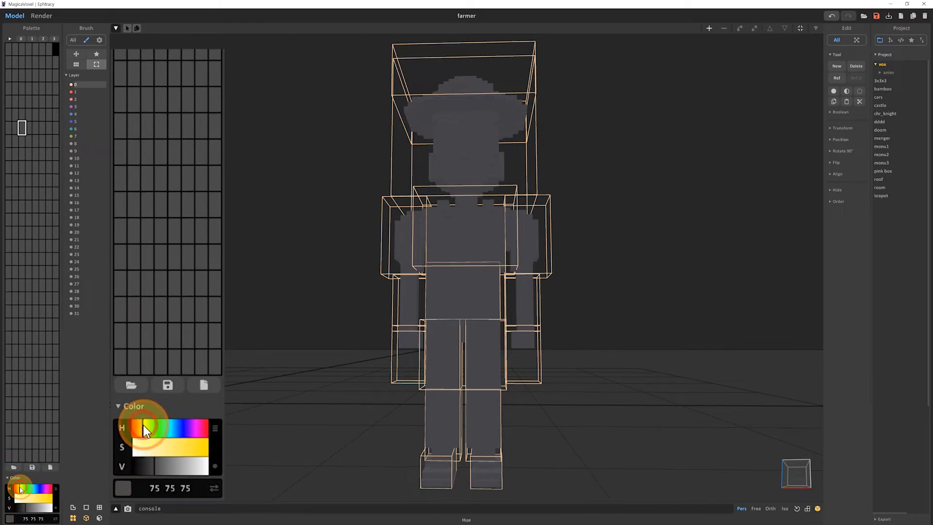
pyautogui.click(46, 498)
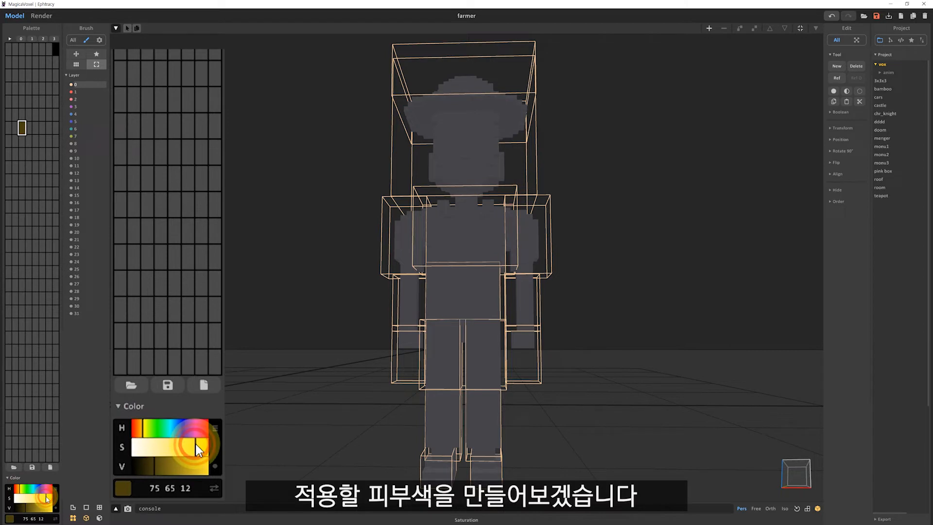
pyautogui.click(44, 508)
pyautogui.click(44, 505)
# - Edit the farmer's head object and paint its face, ears and sides in the skin colour with the Face brush
pyautogui.click(529, 245)
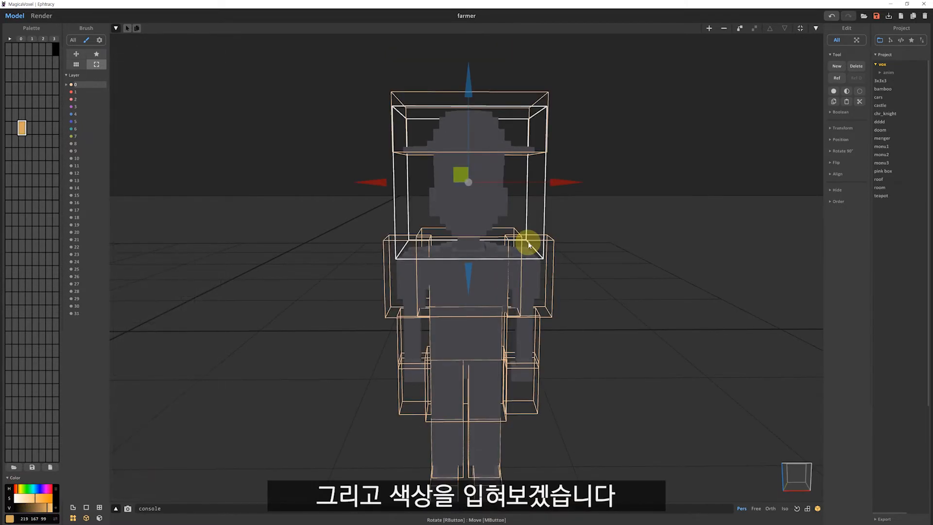
pyautogui.press('Tab')
pyautogui.click(87, 65)
pyautogui.click(462, 194)
pyautogui.moveTo(558, 195); pyautogui.dragTo(501, 204, button='right')
pyautogui.click(489, 223)
pyautogui.click(498, 194)
pyautogui.moveTo(543, 171); pyautogui.dragTo(615, 180, button='right')
# - Paint the farmer's bare forearms, hands and ankles in the skin colour, object by object, with the Face brush
pyautogui.press('Tab')
pyautogui.click(412, 343)
pyautogui.press('Tab')
pyautogui.moveTo(568, 312); pyautogui.dragTo(521, 307, button='right')
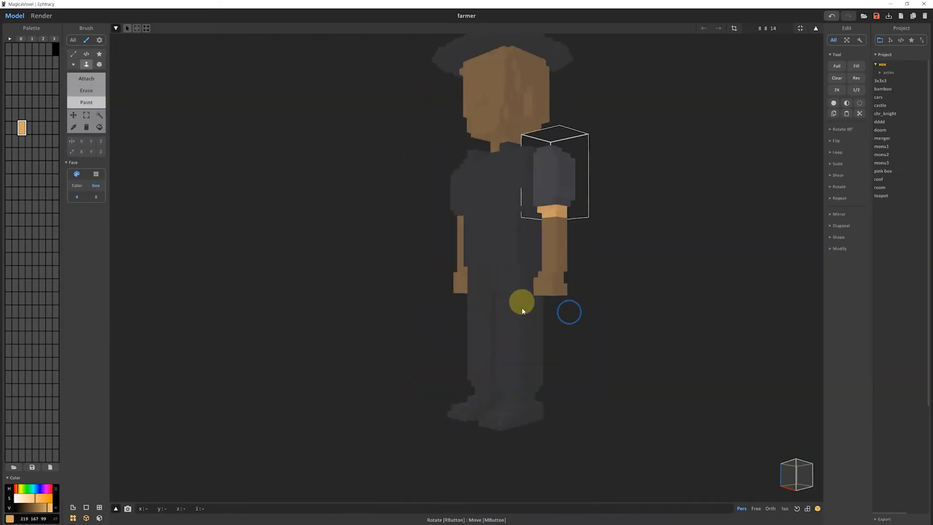
pyautogui.press('Tab')
pyautogui.click(469, 443)
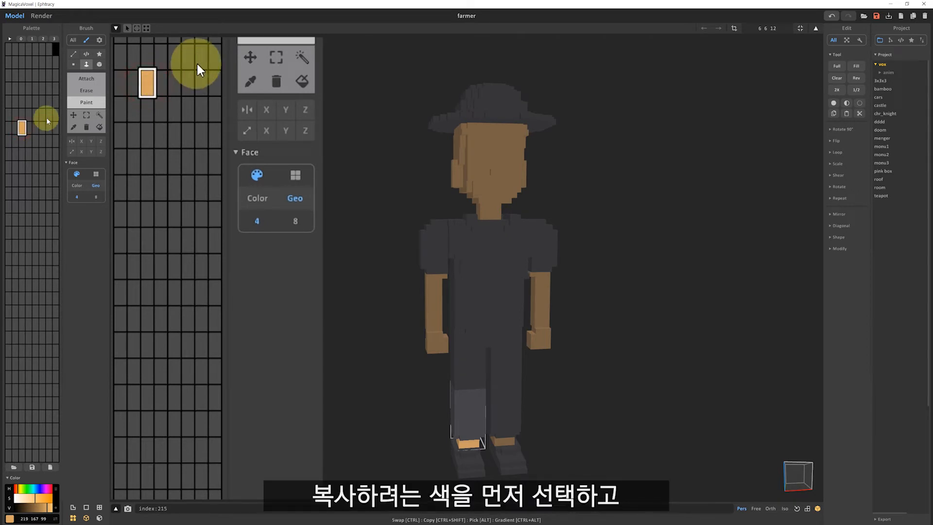
# - Copy the skin swatch's colour code and paste it into an empty swatch in the same palette row
pyautogui.rightClick(21, 128)
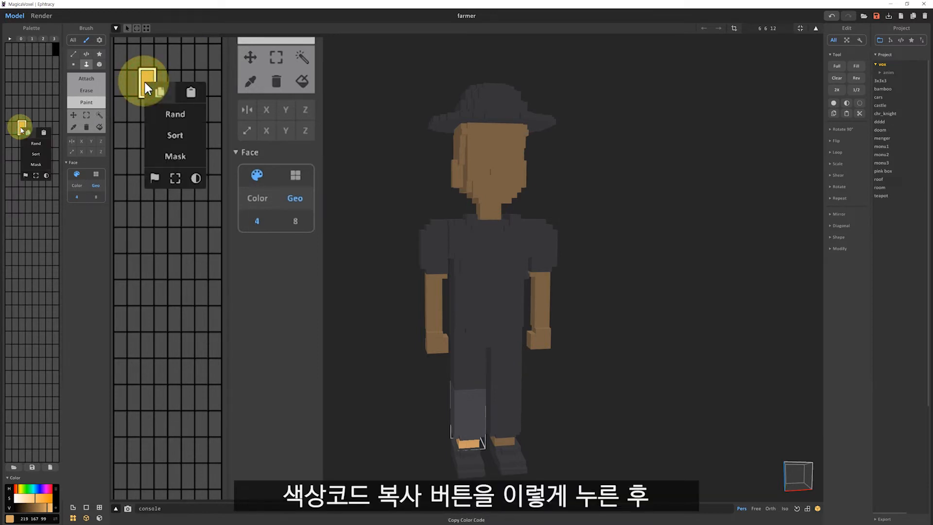
pyautogui.click(26, 132)
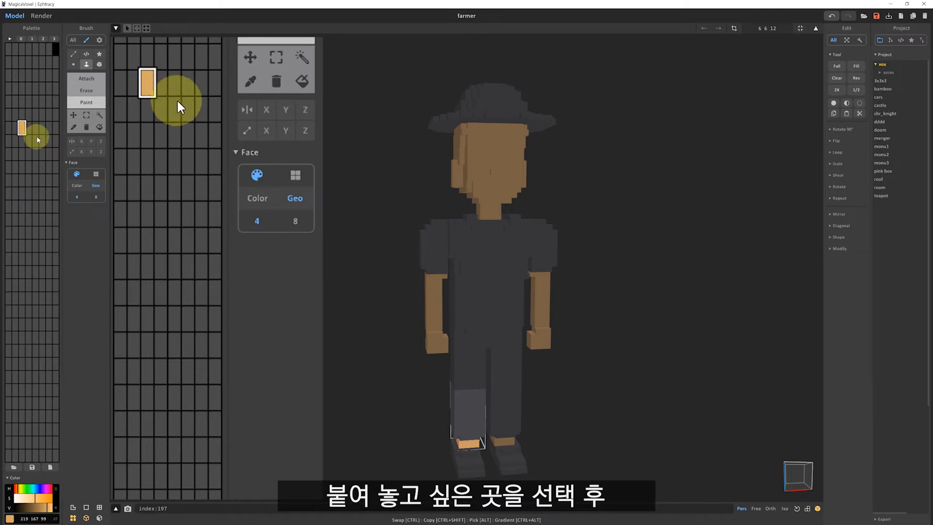
pyautogui.click(42, 128)
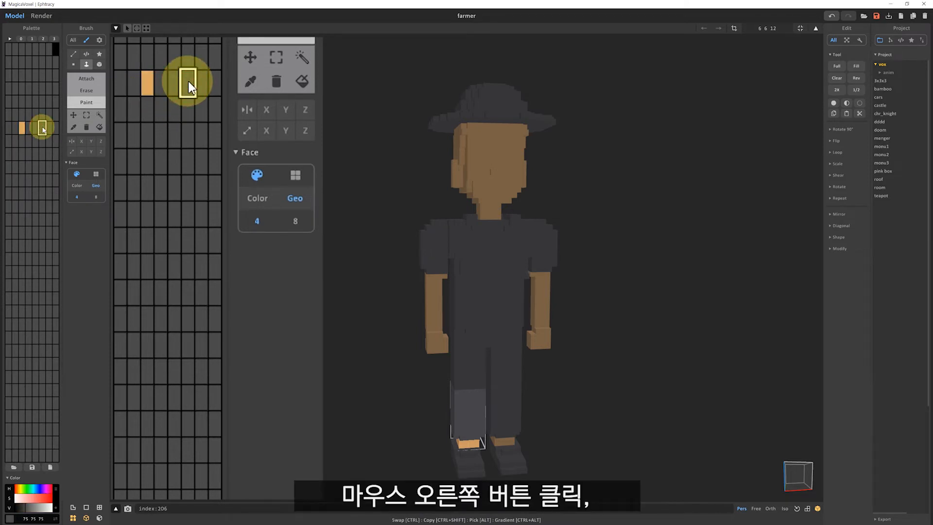
pyautogui.rightClick(42, 128)
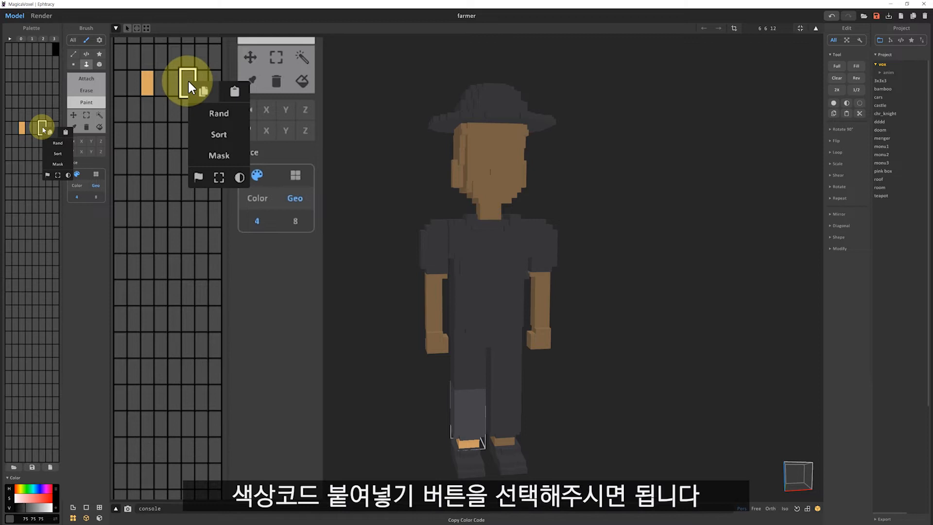
pyautogui.click(66, 132)
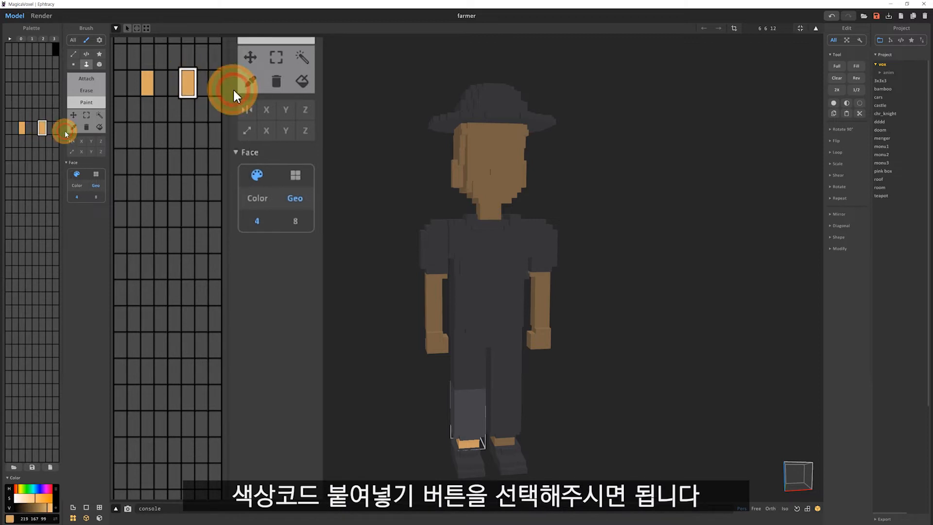
# - Paste the copied skin colour code into two more empty swatches further down the palette
pyautogui.click(42, 184)
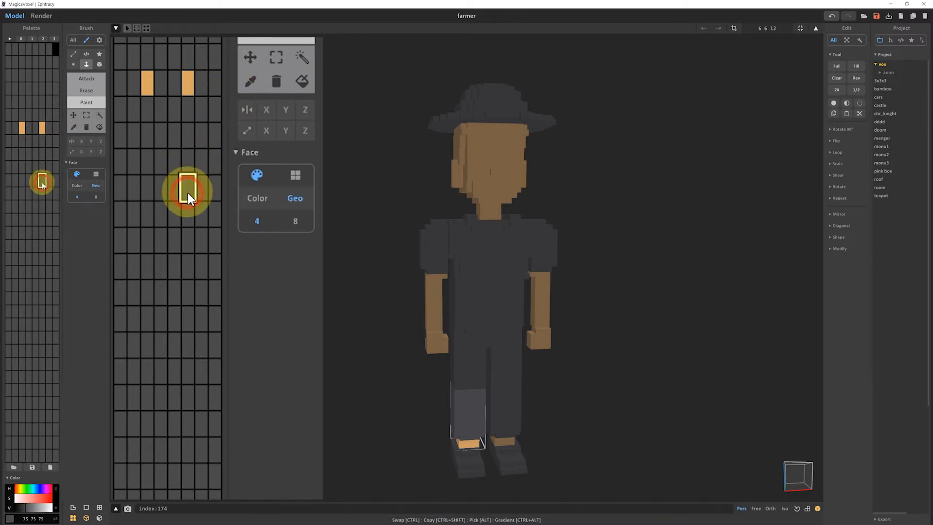
pyautogui.rightClick(42, 185)
pyautogui.click(65, 187)
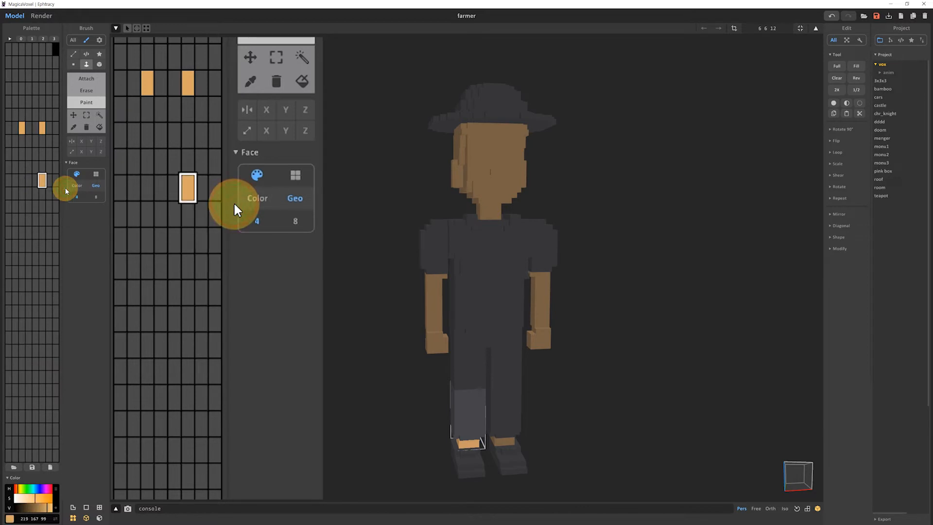
pyautogui.rightClick(17, 216)
pyautogui.click(15, 218)
pyautogui.rightClick(14, 218)
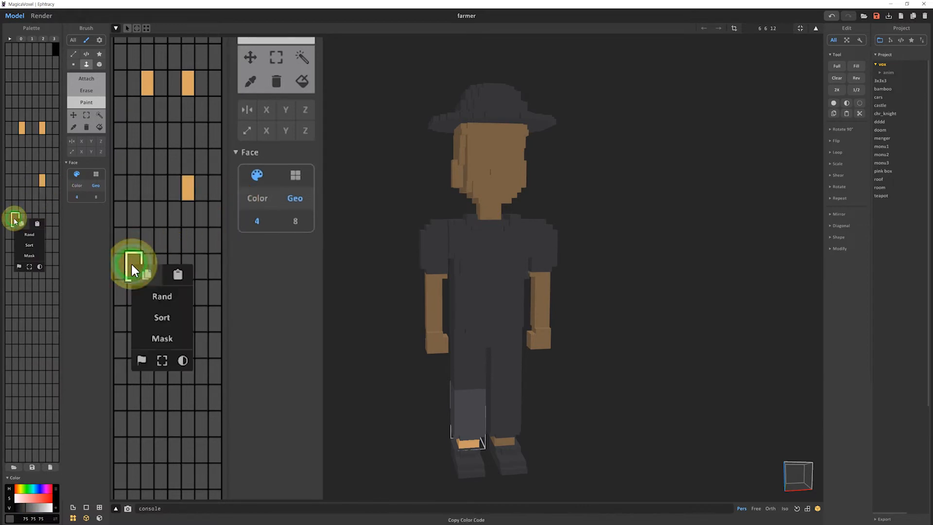
pyautogui.click(36, 224)
# - Paste the copied skin colour code into a 4×4 block of empty swatches
pyautogui.moveTo(29, 208); pyautogui.dragTo(48, 250)
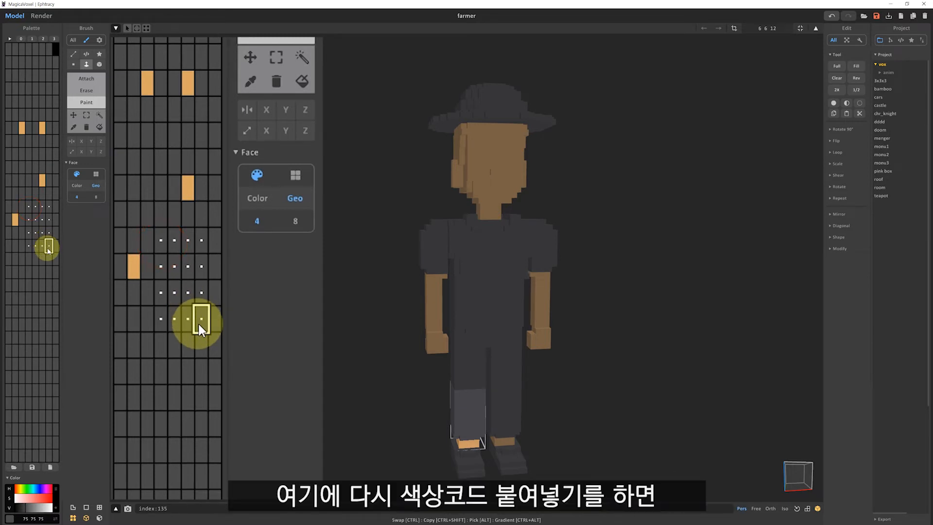
pyautogui.rightClick(198, 322)
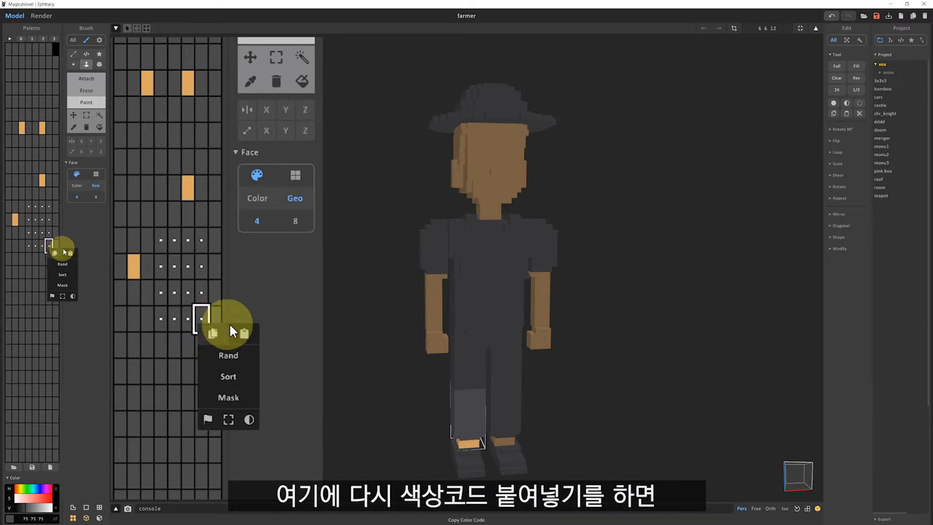
pyautogui.click(243, 333)
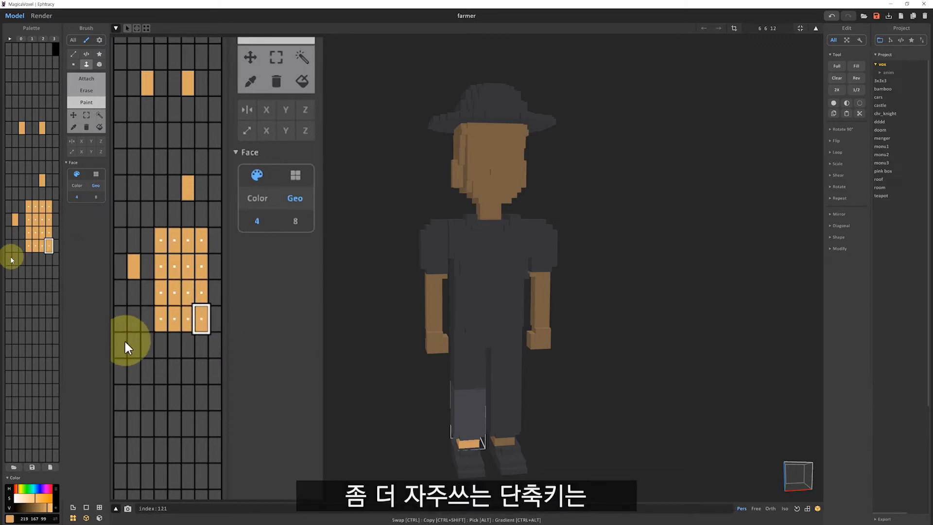
# - Copy a skin swatch from the block to an empty swatch below it, and copy that one to another empty swatch
pyautogui.click(158, 347)
pyautogui.click(182, 324)
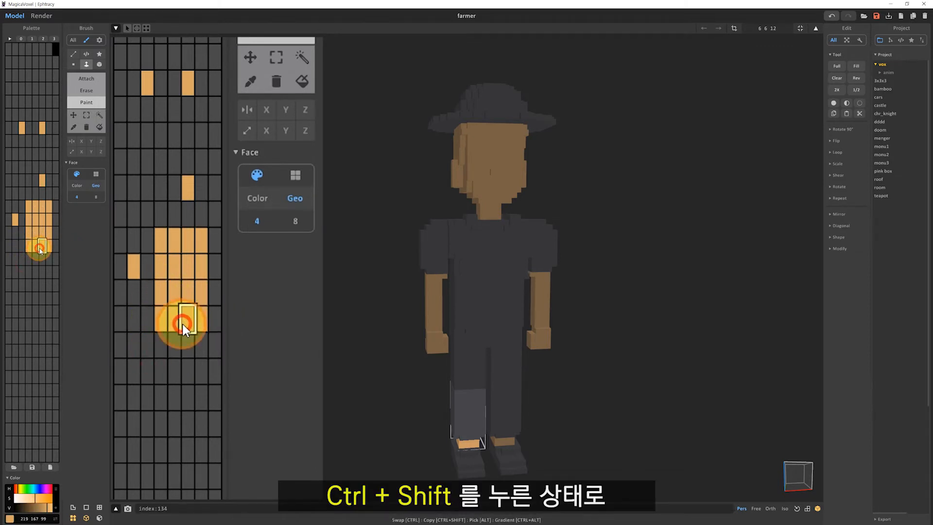
pyautogui.keyDown('shift'); pyautogui.moveTo(182, 324); pyautogui.dragTo(138, 371); pyautogui.keyUp('shift')
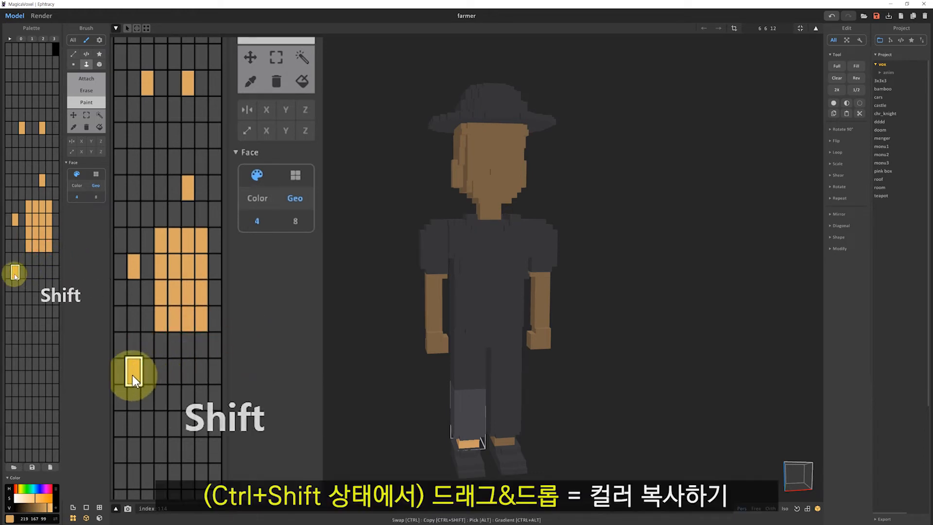
pyautogui.keyDown('shift'); pyautogui.moveTo(132, 372); pyautogui.dragTo(185, 431); pyautogui.keyUp('shift')
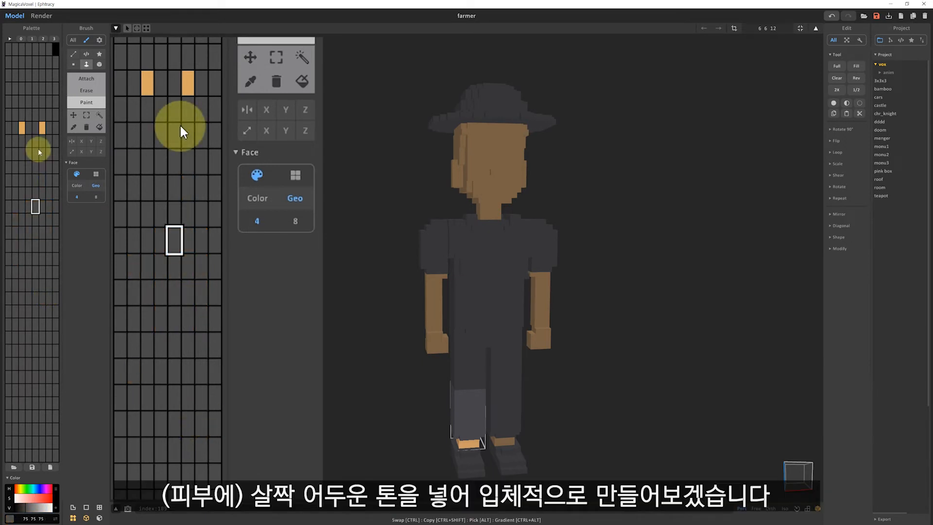
# - Darken the second skin swatch to 212 150 70 and paint shading on the front of the farmer's face with it
pyautogui.click(189, 81)
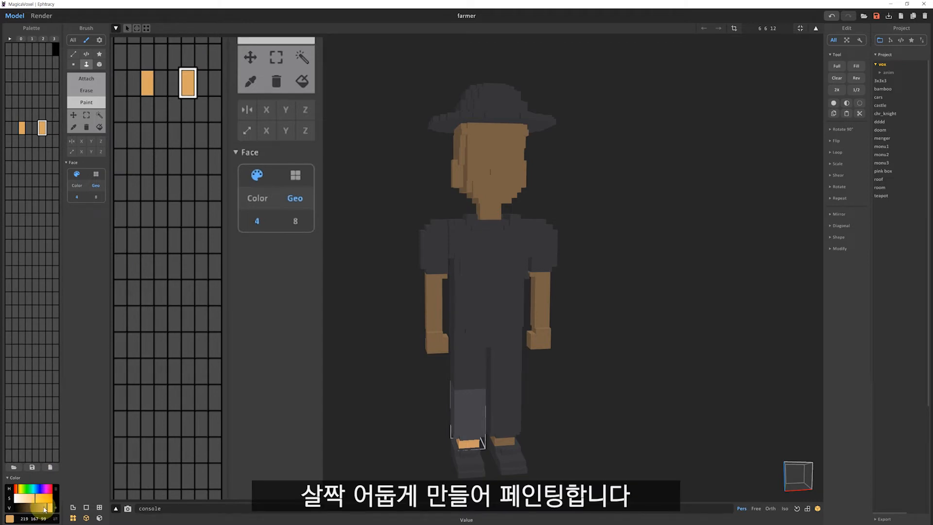
pyautogui.scroll(5, 457, 193)
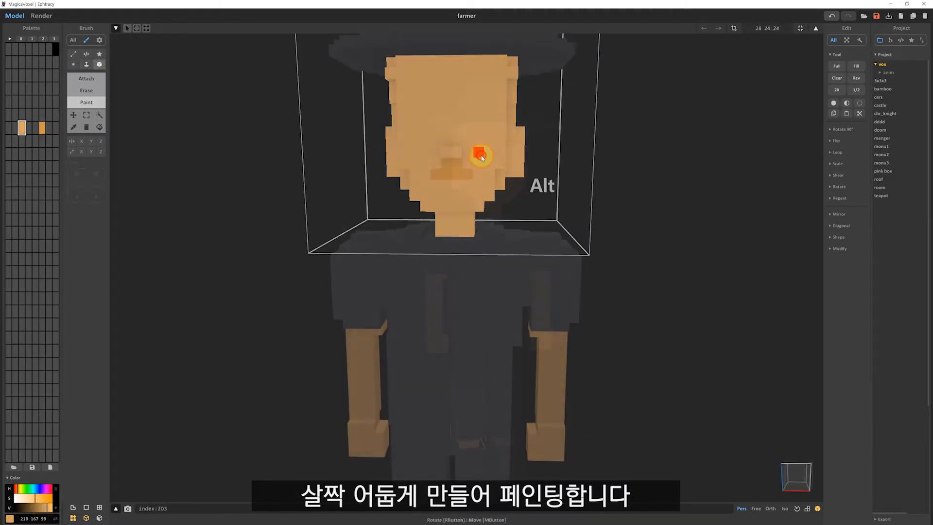
pyautogui.moveTo(479, 152); pyautogui.dragTo(413, 121)
pyautogui.moveTo(491, 136); pyautogui.dragTo(455, 130, button='right')
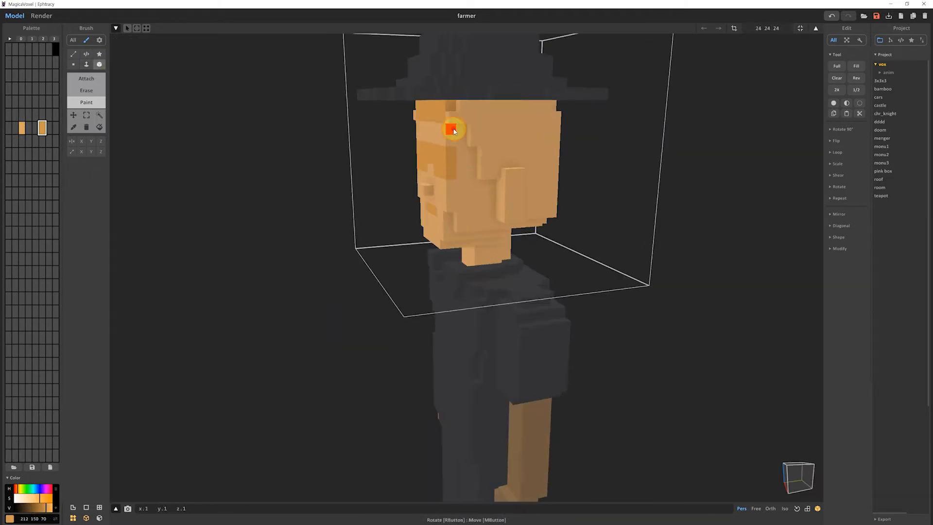
pyautogui.moveTo(452, 130); pyautogui.dragTo(496, 233)
# - Shade the sides of the farmer's head, the ears and the neck in the darker skin tone
pyautogui.moveTo(311, 141); pyautogui.dragTo(412, 137, button='right')
pyautogui.moveTo(412, 138); pyautogui.dragTo(384, 221)
pyautogui.moveTo(466, 272); pyautogui.dragTo(435, 227, button='right')
pyautogui.moveTo(602, 214); pyautogui.dragTo(543, 206, button='right')
pyautogui.press('f')
pyautogui.click(354, 188)
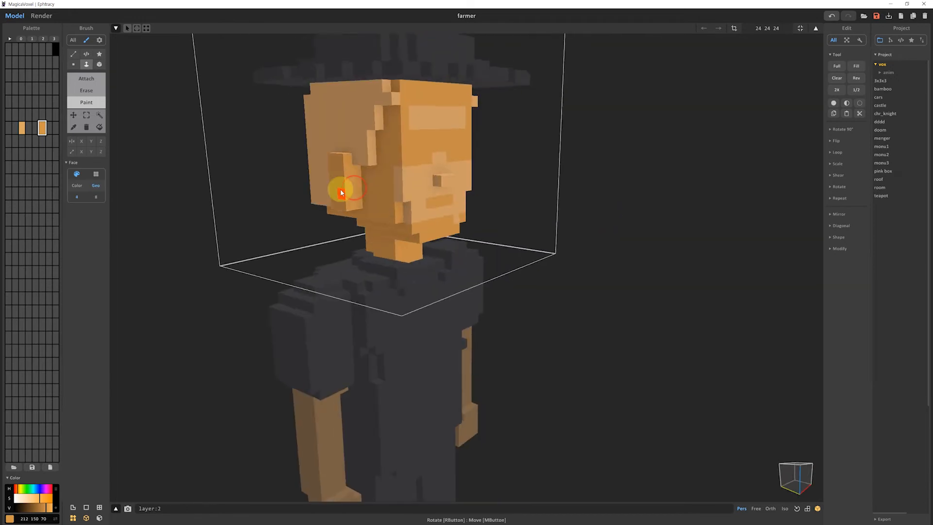
pyautogui.moveTo(341, 193); pyautogui.dragTo(394, 37, button='right')
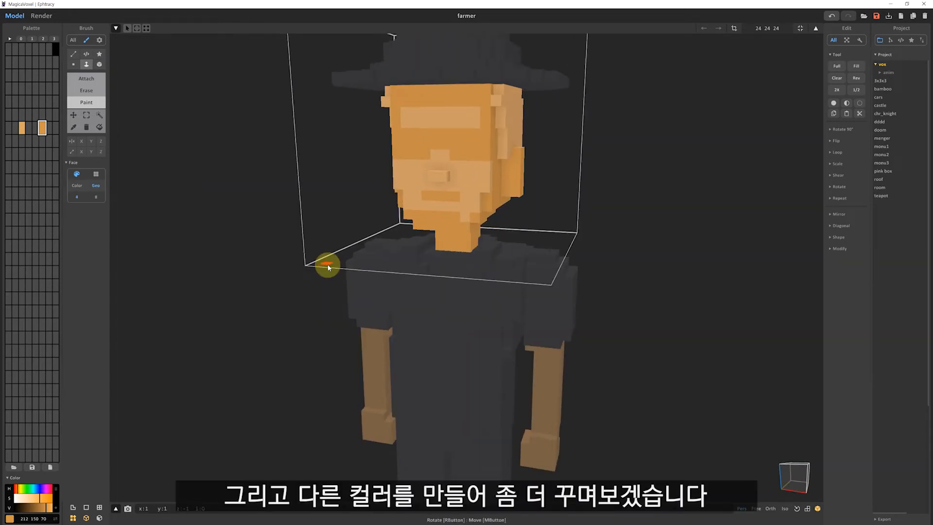
# - Make a black swatch (10 10 10) and a white swatch below the skin colours and paint the farmer's eyes with them
pyautogui.click(22, 141)
pyautogui.moveTo(29, 507); pyautogui.dragTo(14, 508)
pyautogui.press('b')
pyautogui.moveTo(272, 194); pyautogui.dragTo(311, 190, button='right')
pyautogui.moveTo(410, 142); pyautogui.dragTo(410, 156)
pyautogui.moveTo(469, 142); pyautogui.dragTo(469, 157)
pyautogui.click(28, 141)
pyautogui.moveTo(402, 136); pyautogui.dragTo(422, 136)
# - Paint the farmer's moustache and beard in black with the voxel brush
pyautogui.click(22, 141)
pyautogui.moveTo(423, 187); pyautogui.dragTo(453, 187)
pyautogui.moveTo(422, 217); pyautogui.dragTo(452, 217)
pyautogui.moveTo(573, 195); pyautogui.dragTo(476, 194, button='right')
pyautogui.moveTo(521, 168); pyautogui.dragTo(517, 188)
# - Paint the hair around the sides of the farmer's head in black
pyautogui.click(87, 65)
pyautogui.click(494, 89)
pyautogui.moveTo(272, 194); pyautogui.dragTo(413, 194, button='right')
pyautogui.click(99, 65)
pyautogui.moveTo(486, 160); pyautogui.dragTo(374, 155, button='right')
pyautogui.click(28, 141)
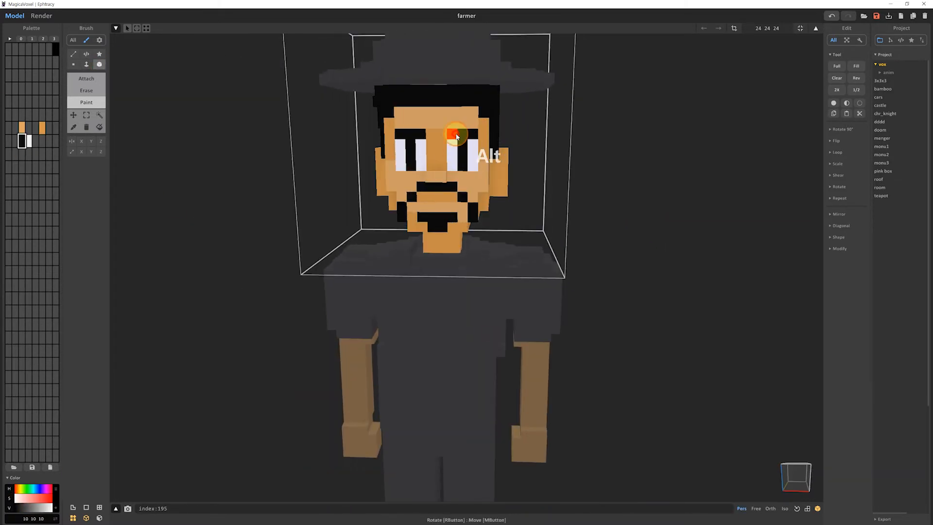
# - Paint a strip across the top of the forehead in the darker skin tone
pyautogui.click(42, 128)
pyautogui.moveTo(402, 112); pyautogui.dragTo(474, 112)
pyautogui.moveTo(541, 150); pyautogui.dragTo(555, 181, button='right')
pyautogui.moveTo(577, 218); pyautogui.dragTo(535, 238, button='right')
pyautogui.scroll(-2, 535, 238)
# - Make a blue swatch and paint the farmer's overalls in it, on the torso and the trousers, with the Face brush
pyautogui.click(35, 180)
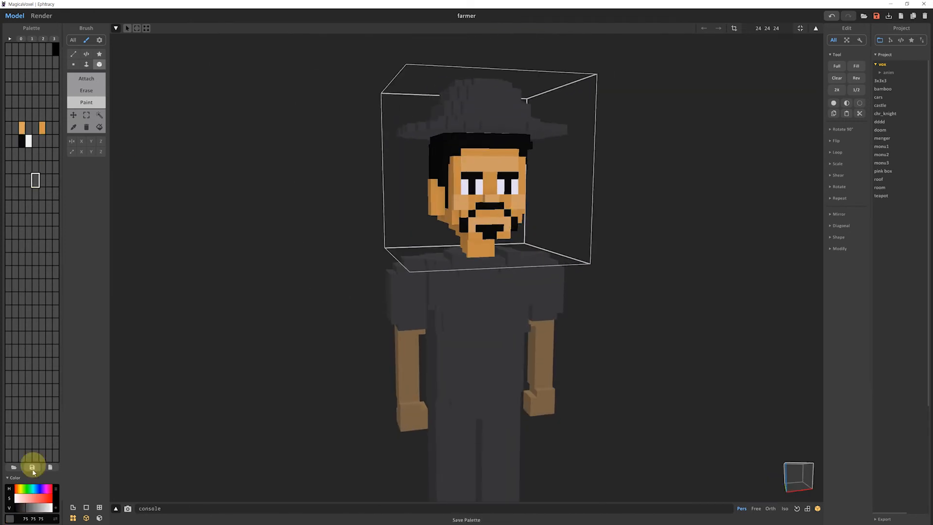
pyautogui.click(39, 488)
pyautogui.click(86, 65)
pyautogui.click(455, 258)
pyautogui.press('Tab')
pyautogui.click(455, 309)
pyautogui.moveTo(454, 310); pyautogui.dragTo(454, 429, button='right')
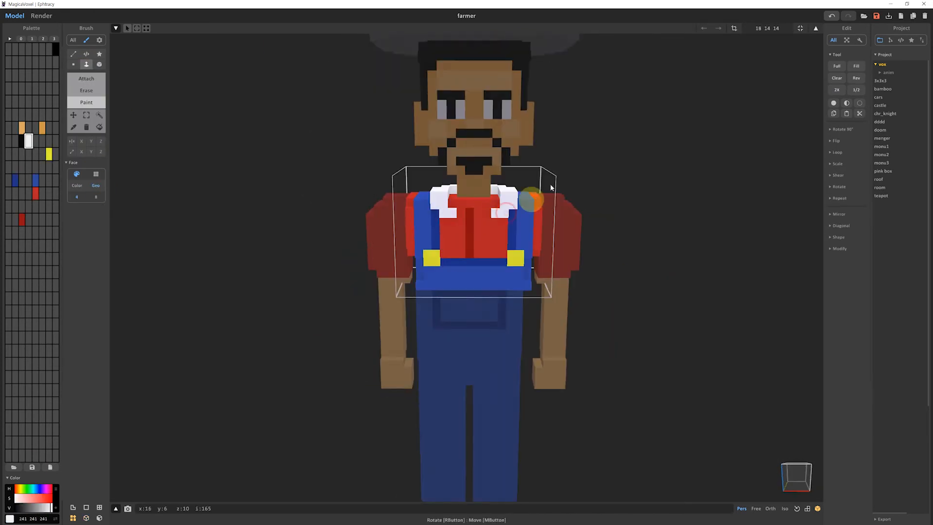
# - Recolour the shirt collar dark red and paint white buttons down the front of the shirt
pyautogui.scroll(2, 496, 214)
pyautogui.keyDown('alt'); pyautogui.click(496, 213); pyautogui.keyUp('alt')
pyautogui.click(86, 64)
pyautogui.click(537, 214)
pyautogui.click(29, 141)
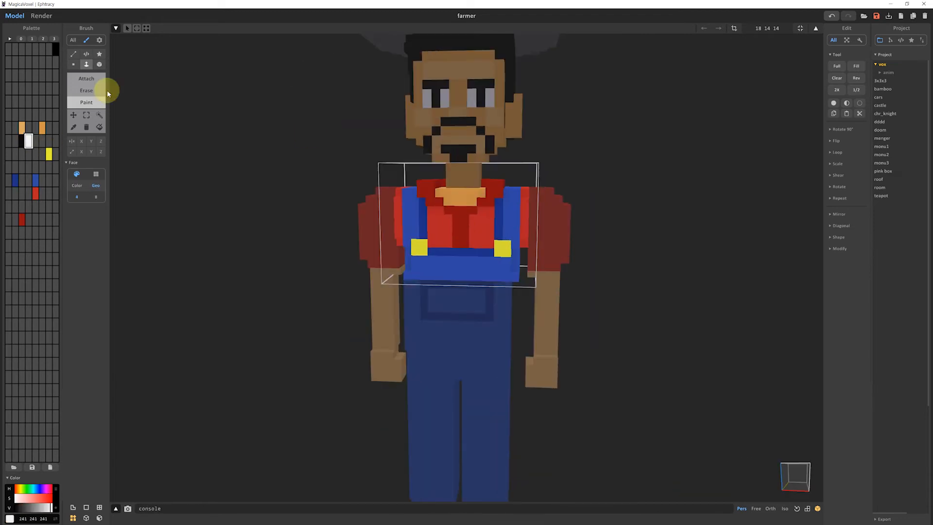
pyautogui.click(100, 64)
pyautogui.scroll(-3, 534, 243)
# - Shade the farmer's shirt sleeves with the dark red swatch, object by object
pyautogui.press('Tab')
pyautogui.click(22, 220)
pyautogui.moveTo(688, 250); pyautogui.dragTo(628, 256, button='right')
pyautogui.press('Tab')
pyautogui.click(445, 222)
pyautogui.press('Tab')
# - Make a straw-yellow swatch of 209 164 67 and paint the farmer's hat and shoes with it
pyautogui.click(41, 246)
pyautogui.click(474, 209)
pyautogui.press('Tab')
pyautogui.moveTo(541, 328)
pyautogui.mouseDown(button='right')
pyautogui.moveTo(569, 407)
pyautogui.moveTo(559, 336)
pyautogui.mouseUp(button='right')
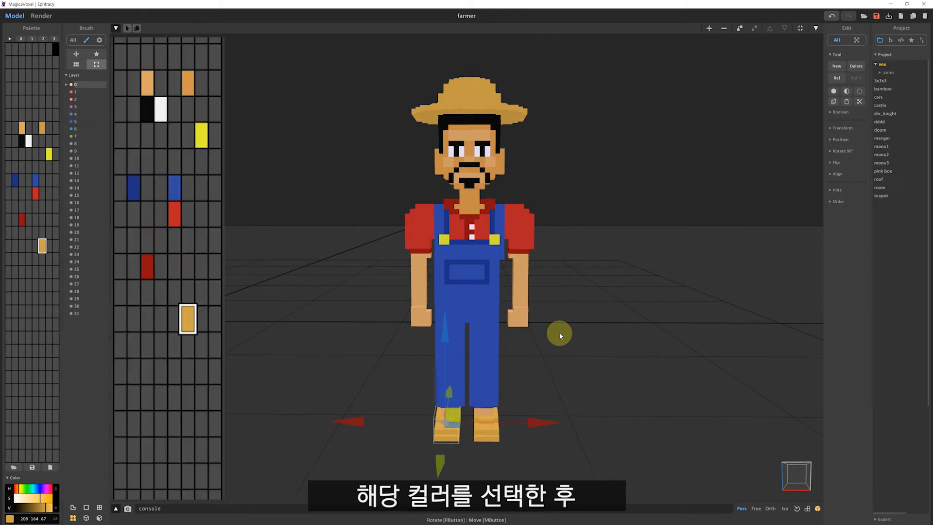
# - Move the red and dark red swatches down into a single palette row for the clothing colours
pyautogui.click(35, 194)
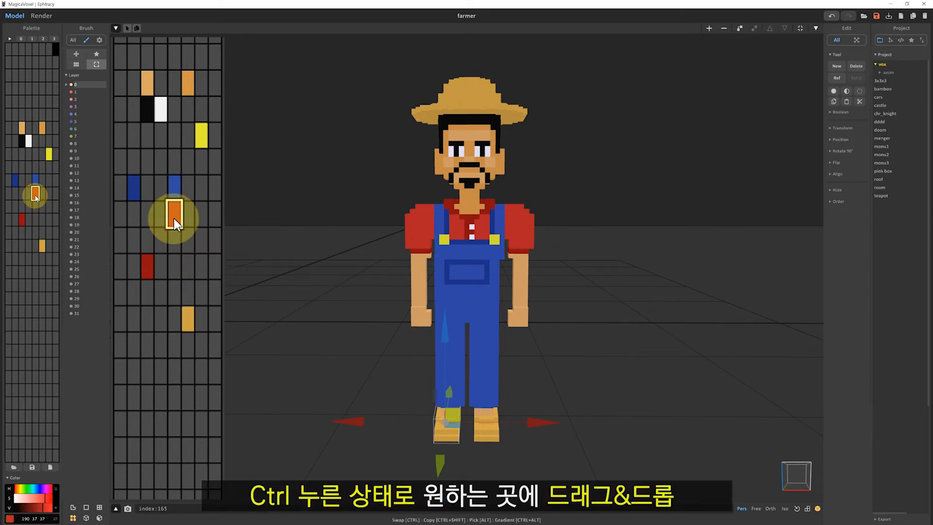
pyautogui.keyDown('ctrl'); pyautogui.moveTo(173, 218); pyautogui.dragTo(156, 323); pyautogui.keyUp('ctrl')
pyautogui.keyDown('ctrl'); pyautogui.moveTo(27, 250); pyautogui.dragTo(23, 258); pyautogui.keyUp('ctrl')
pyautogui.keyDown('ctrl'); pyautogui.click(24, 218); pyautogui.keyUp('ctrl')
pyautogui.keyDown('ctrl'); pyautogui.moveTo(24, 219); pyautogui.dragTo(29, 258); pyautogui.keyUp('ctrl')
# - Gather the blue and yellow swatches in the clothing row and the black and white swatches beside the skin colours
pyautogui.click(15, 180)
pyautogui.keyDown('ctrl'); pyautogui.moveTo(36, 181); pyautogui.dragTo(55, 259); pyautogui.keyUp('ctrl')
pyautogui.keyDown('ctrl'); pyautogui.moveTo(49, 154); pyautogui.dragTo(15, 245); pyautogui.keyUp('ctrl')
pyautogui.keyDown('ctrl'); pyautogui.moveTo(21, 141); pyautogui.dragTo(49, 128); pyautogui.keyUp('ctrl')
pyautogui.keyDown('ctrl'); pyautogui.moveTo(15, 245); pyautogui.dragTo(15, 259); pyautogui.keyUp('ctrl')
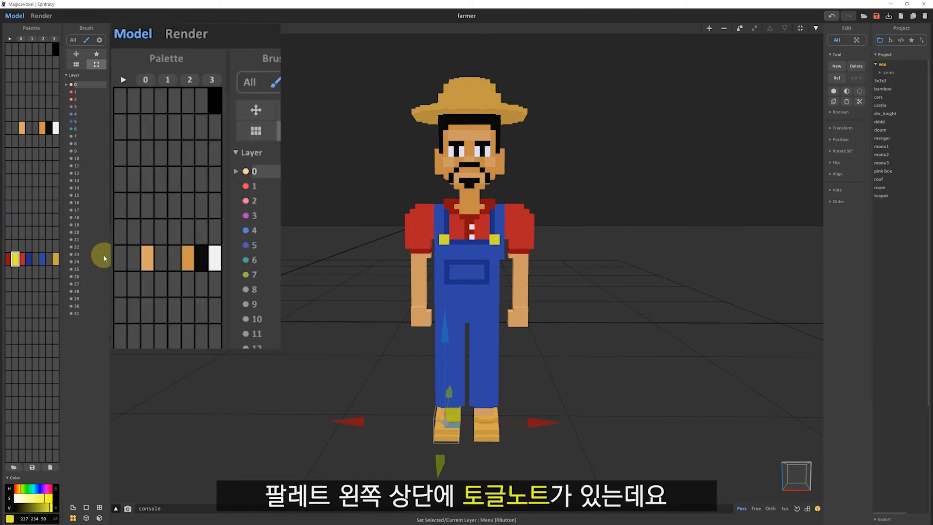
# - Open the palette notes and label the skin colour row "body color" and the clothing colour row "clothe"
pyautogui.click(11, 39)
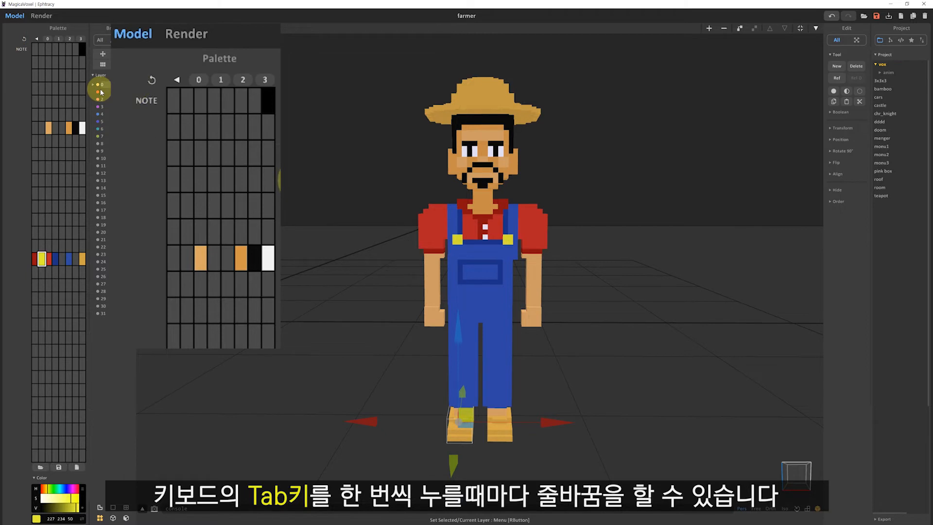
pyautogui.press('Tab')
pyautogui.press('Tab')
pyautogui.press('Tab')
pyautogui.press('Tab')
pyautogui.press('Tab')
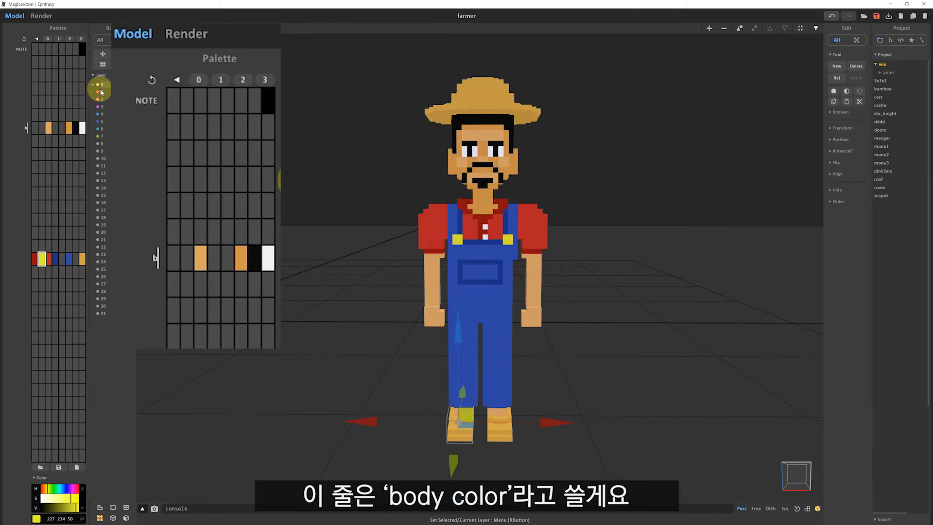
pyautogui.write('body color')
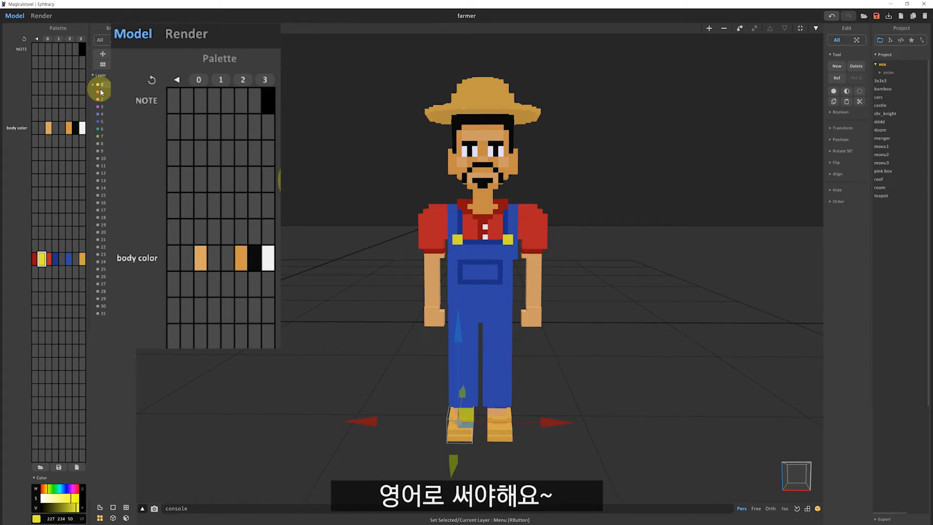
pyautogui.press('Tab')
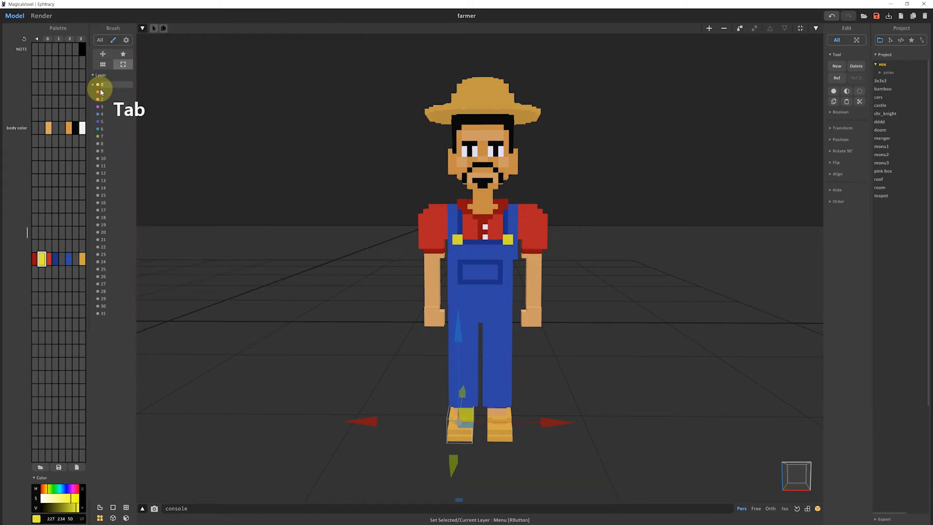
pyautogui.write('clothe')
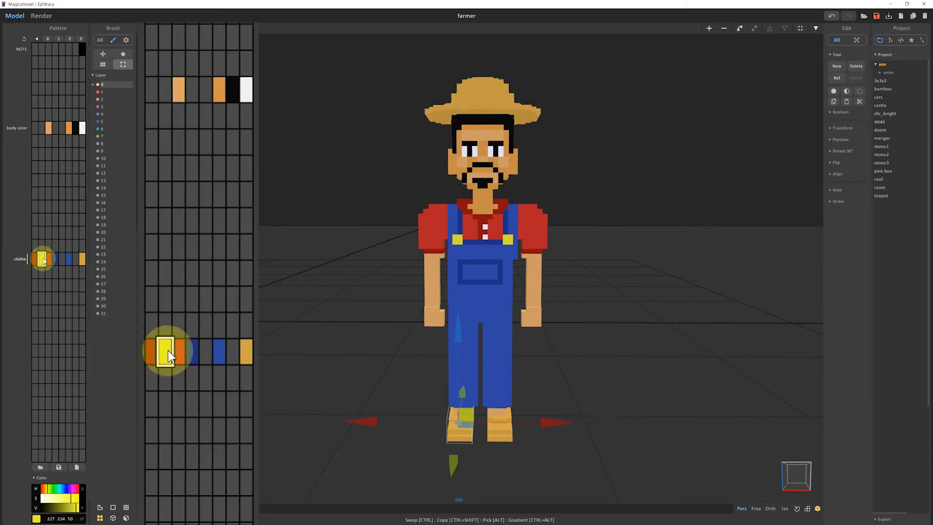
# - Copy the yellow and dark red clothing swatches to the first and last cells of an empty row above
pyautogui.keyDown('shift'); pyautogui.moveTo(42, 260); pyautogui.dragTo(41, 207); pyautogui.keyUp('shift')
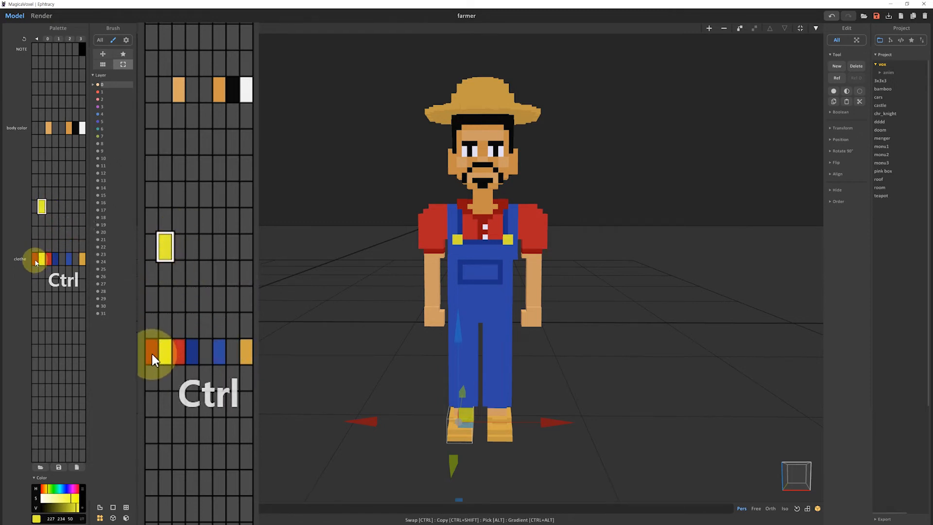
pyautogui.keyDown('ctrl'); pyautogui.keyDown('shift'); pyautogui.moveTo(35, 258); pyautogui.dragTo(76, 212); pyautogui.keyUp('shift'); pyautogui.keyUp('ctrl')
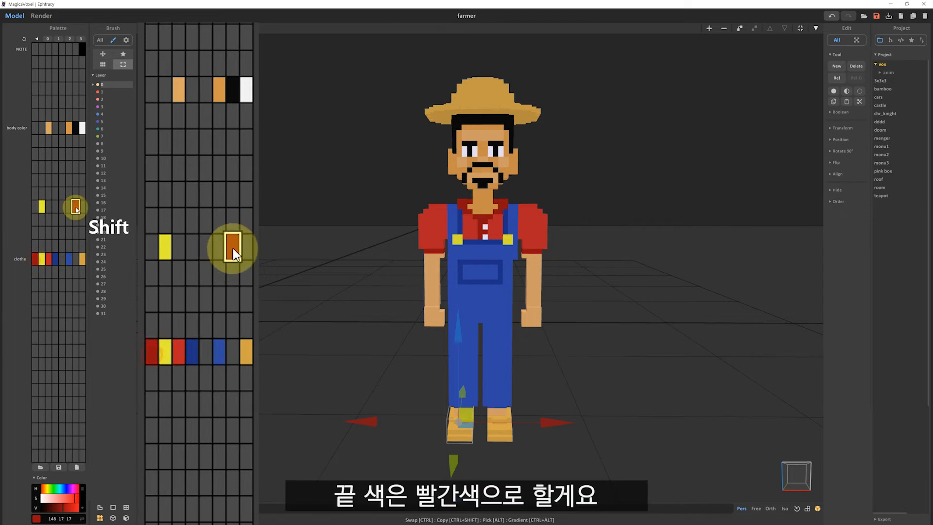
pyautogui.keyDown('ctrl'); pyautogui.moveTo(233, 247); pyautogui.dragTo(246, 247); pyautogui.keyUp('ctrl')
pyautogui.keyDown('ctrl'); pyautogui.moveTo(165, 252); pyautogui.dragTo(152, 247); pyautogui.keyUp('ctrl')
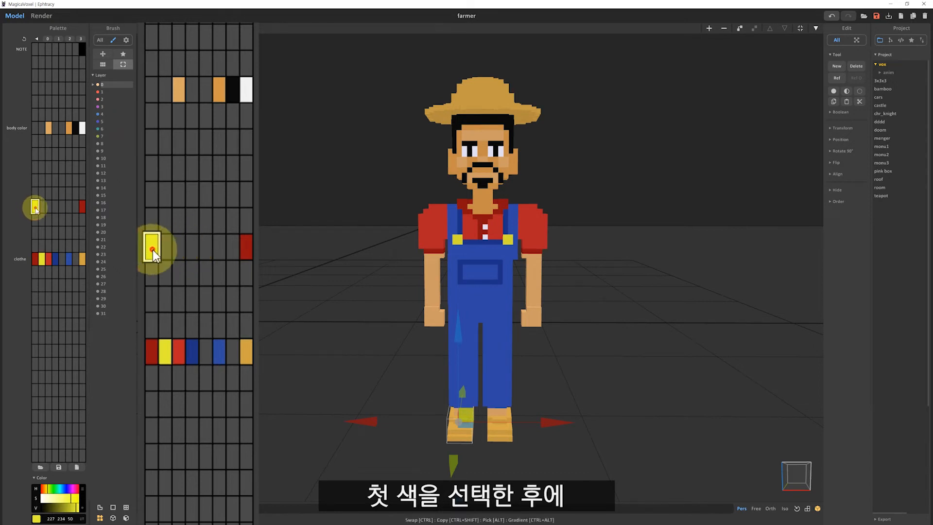
# - Create a gradient from yellow to dark red across the row, and another from dark red to the grey swatch four cells above
pyautogui.press('ctrl')
pyautogui.press('alt')
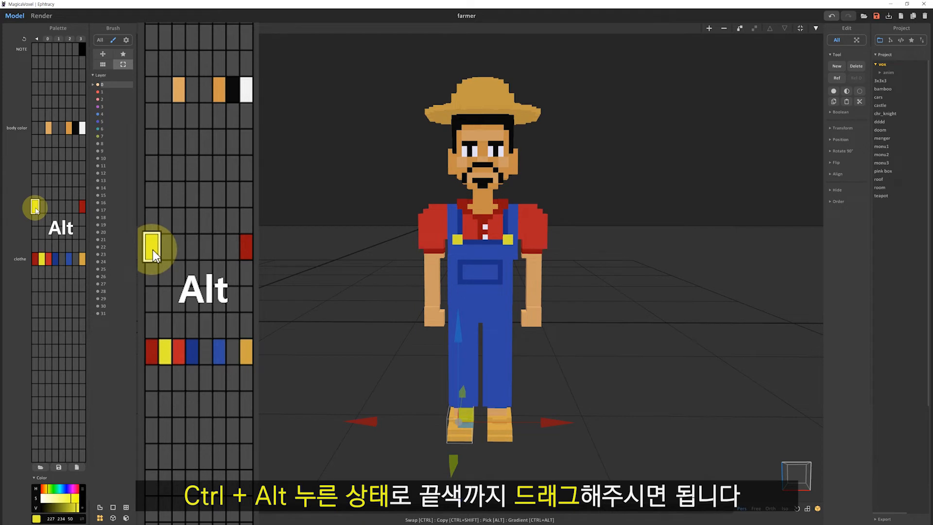
pyautogui.keyDown('ctrl'); pyautogui.keyDown('alt'); pyautogui.moveTo(33, 206); pyautogui.dragTo(82, 209); pyautogui.keyUp('alt'); pyautogui.keyUp('ctrl')
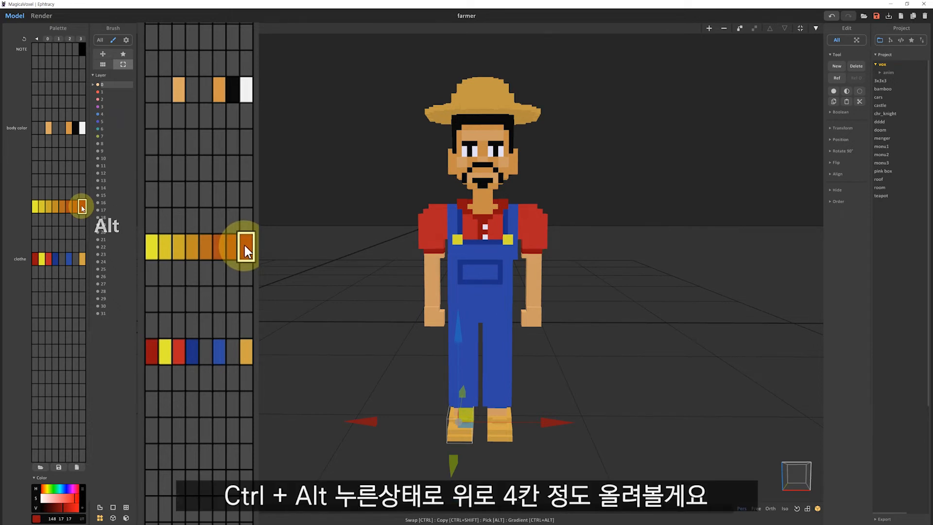
pyautogui.keyDown('ctrl'); pyautogui.keyDown('alt'); pyautogui.moveTo(83, 208); pyautogui.dragTo(84, 159); pyautogui.keyUp('alt'); pyautogui.keyUp('ctrl')
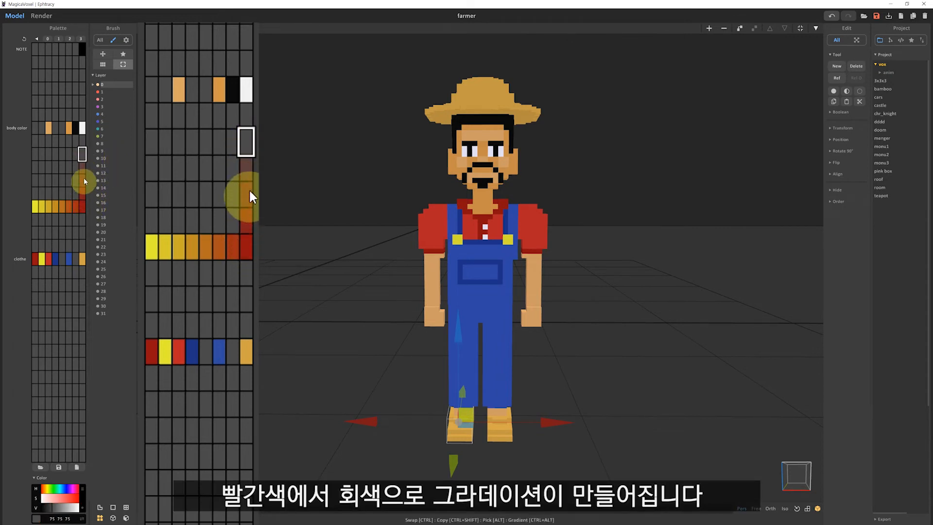
pyautogui.click(68, 153)
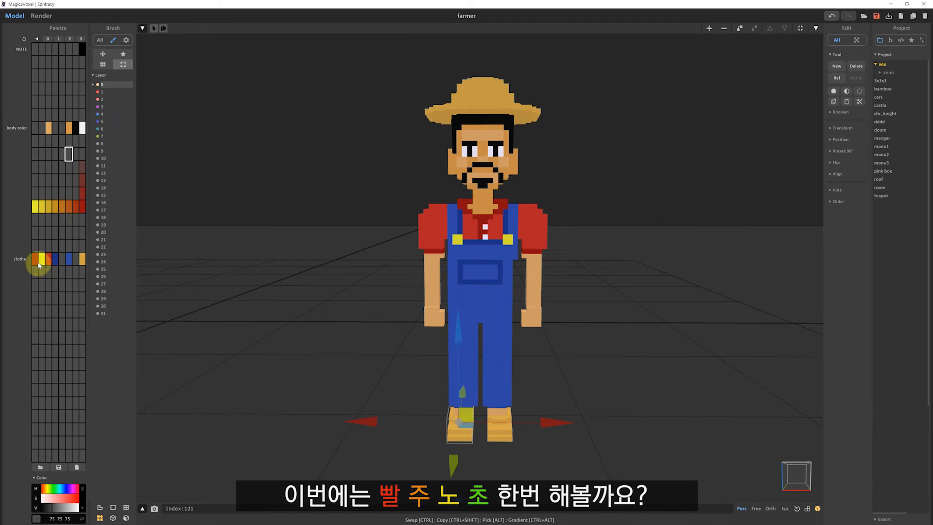
# - Copy the dark red swatch into the first column below the clothing row and make an orange swatch (216 82 16) three cells under it
pyautogui.keyDown('ctrl'); pyautogui.keyDown('shift'); pyautogui.moveTo(35, 260); pyautogui.dragTo(35, 298); pyautogui.keyUp('shift'); pyautogui.keyUp('ctrl')
pyautogui.click(36, 350)
pyautogui.click(43, 488)
pyautogui.click(78, 498)
pyautogui.keyDown('ctrl'); pyautogui.moveTo(35, 350); pyautogui.dragTo(35, 337); pyautogui.keyUp('ctrl')
pyautogui.click(77, 508)
# - Make a yellow swatch and a green swatch (102 233 46) further down the first column
pyautogui.click(36, 377)
pyautogui.click(78, 498)
pyautogui.click(46, 488)
pyautogui.click(35, 428)
pyautogui.click(52, 488)
pyautogui.click(71, 498)
pyautogui.click(77, 507)
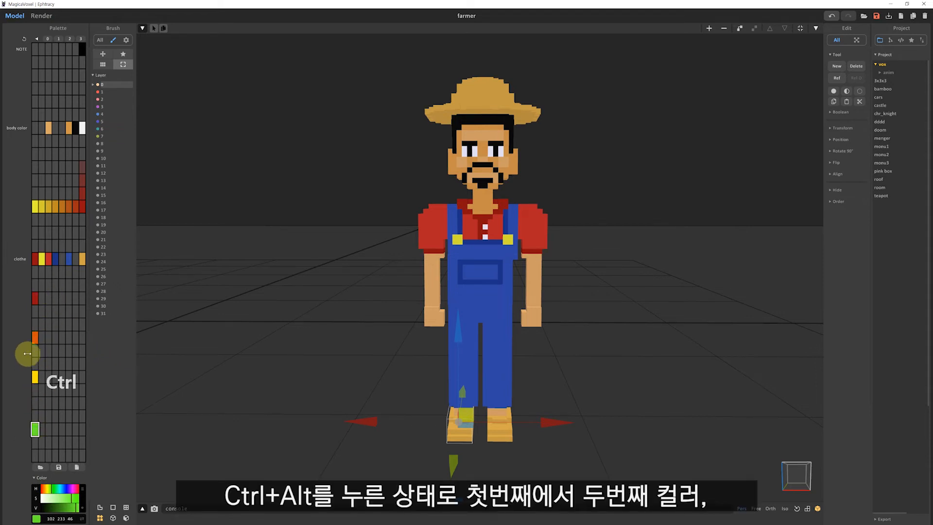
# - Create gradients from red through orange and yellow to green down the first palette column
pyautogui.keyDown('ctrl'); pyautogui.keyDown('alt'); pyautogui.moveTo(36, 295); pyautogui.dragTo(36, 335); pyautogui.keyUp('alt'); pyautogui.keyUp('ctrl')
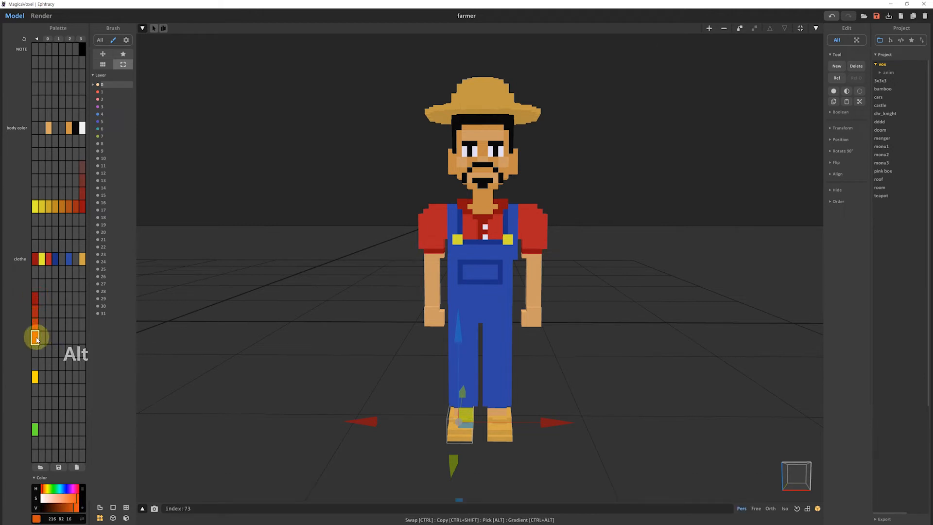
pyautogui.keyDown('ctrl'); pyautogui.keyDown('alt'); pyautogui.moveTo(36, 336); pyautogui.dragTo(35, 429); pyautogui.keyUp('alt'); pyautogui.keyUp('ctrl')
# - Open the options of an empty palette cell, and select the farmer's left forearm object
pyautogui.click(62, 311)
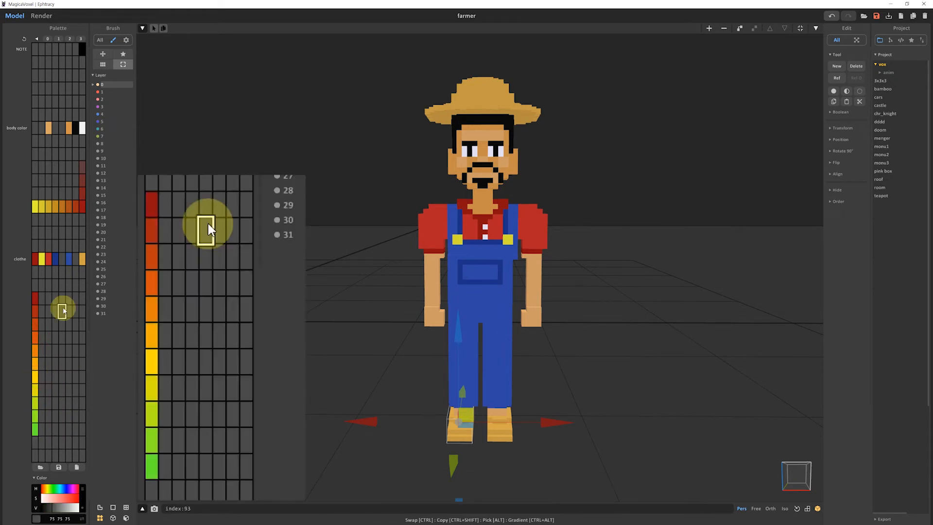
pyautogui.rightClick(63, 310)
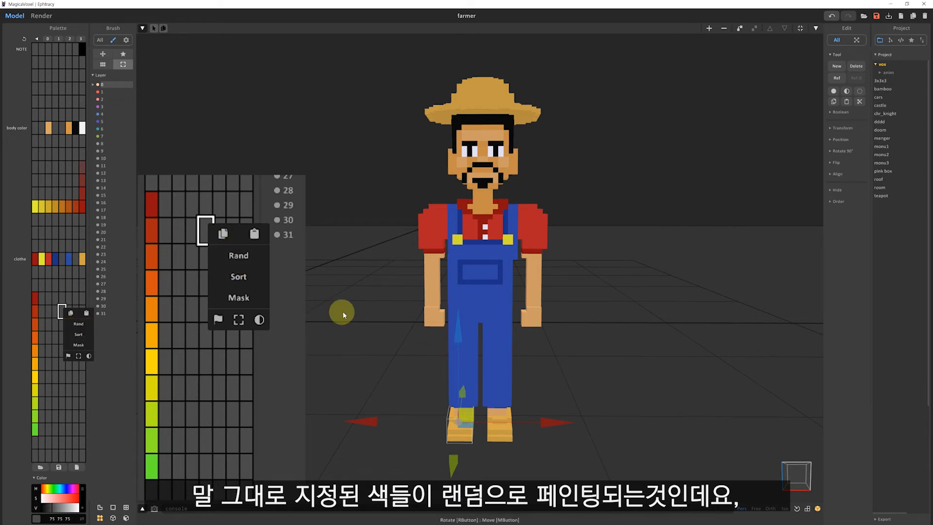
pyautogui.moveTo(623, 313); pyautogui.dragTo(585, 319, button='right')
pyautogui.click(519, 295)
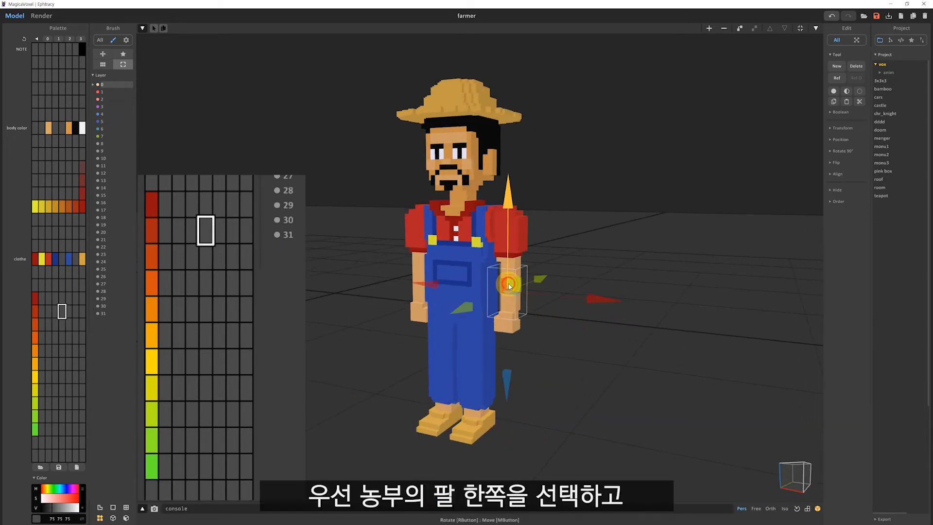
pyautogui.moveTo(536, 345); pyautogui.dragTo(546, 329, button='right')
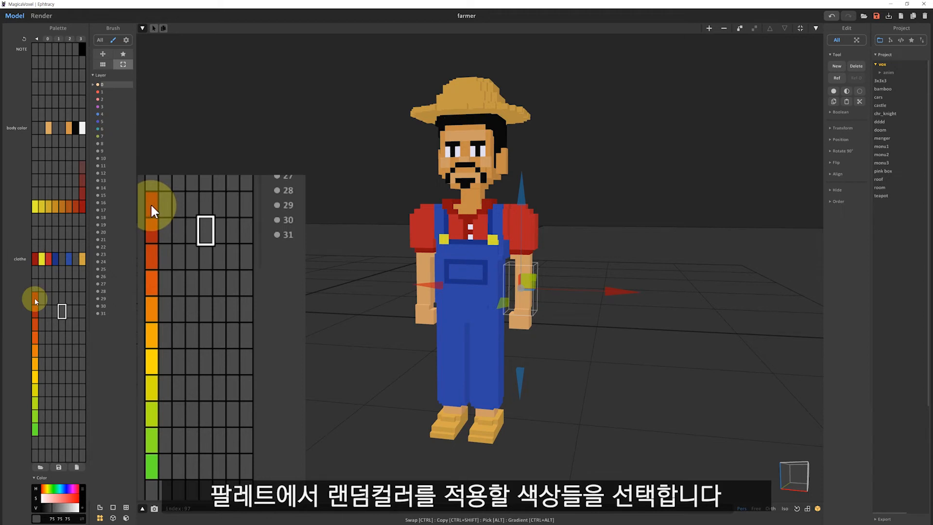
# - Select the eleven red-to-green gradient swatches, switch the forearm to model editing, and fill it with random colours from them
pyautogui.moveTo(35, 301); pyautogui.dragTo(36, 428)
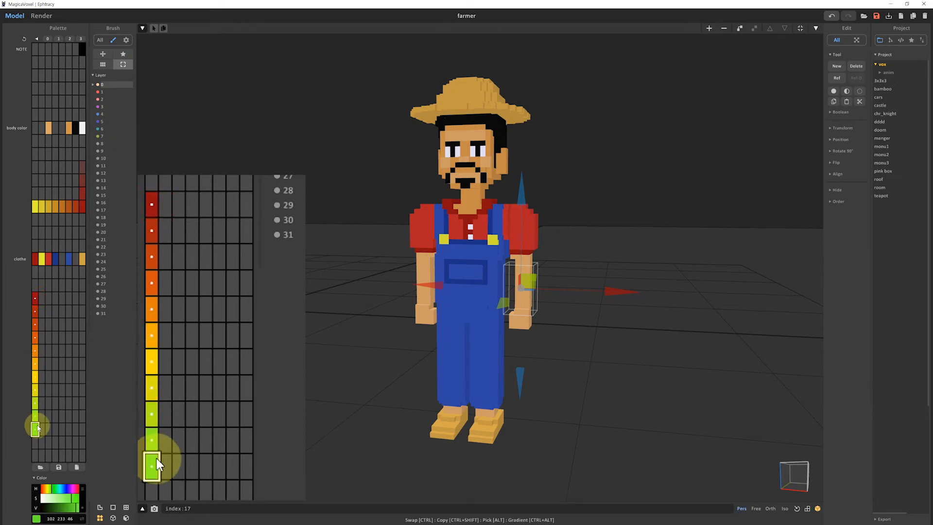
pyautogui.rightClick(36, 302)
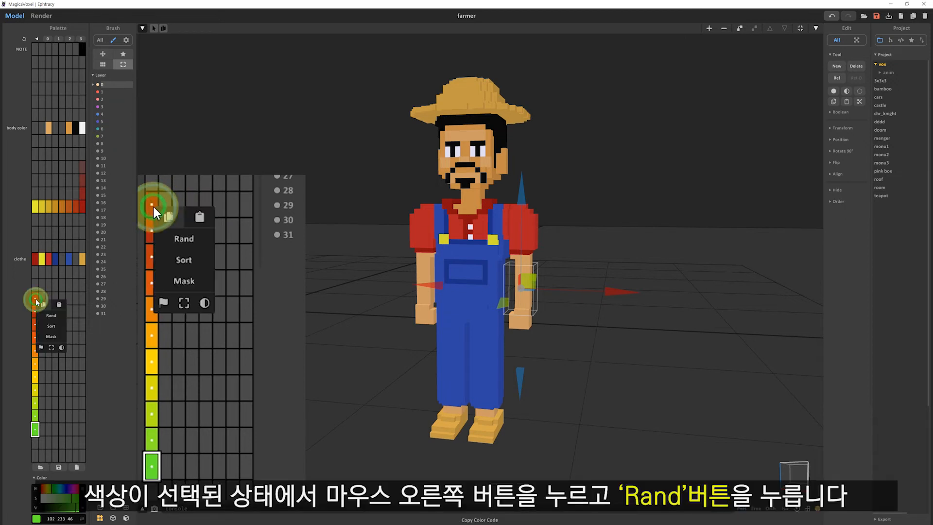
pyautogui.click(56, 316)
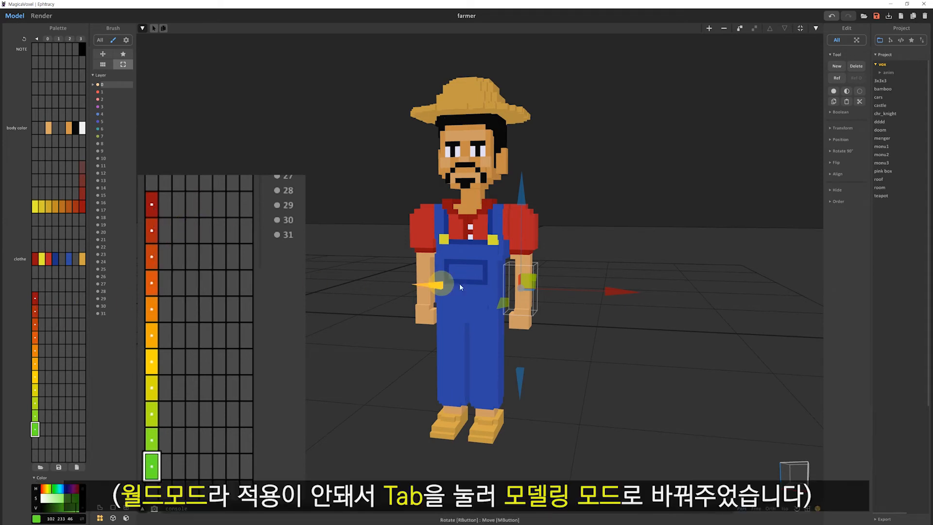
pyautogui.moveTo(539, 305); pyautogui.dragTo(476, 308, button='right')
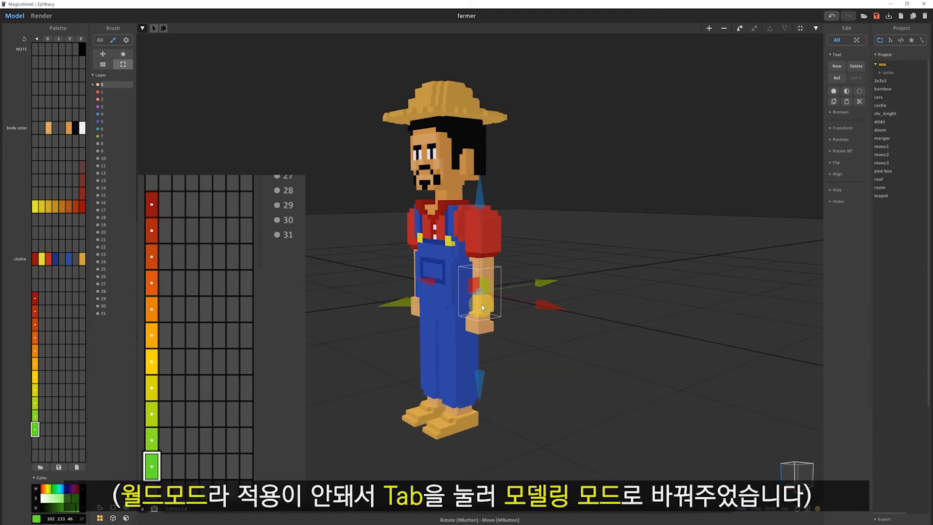
pyautogui.press('Tab')
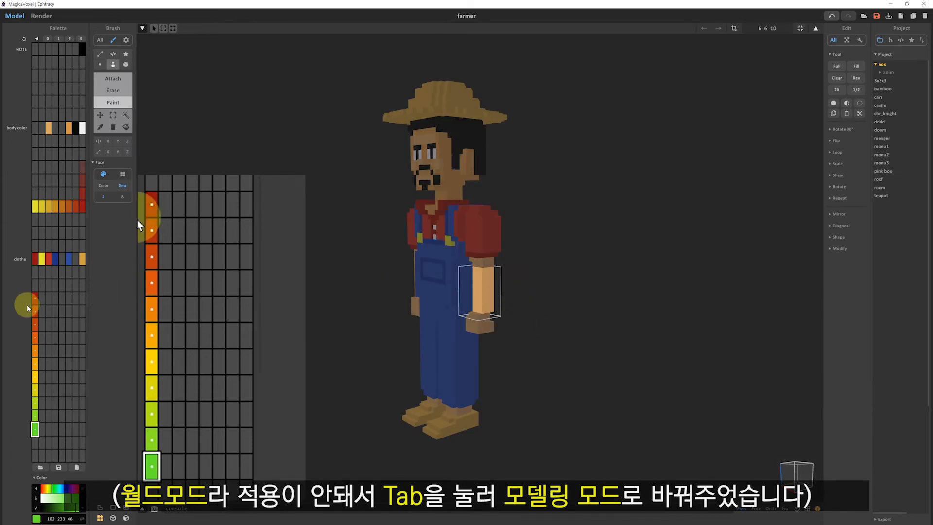
pyautogui.rightClick(150, 214)
pyautogui.click(179, 244)
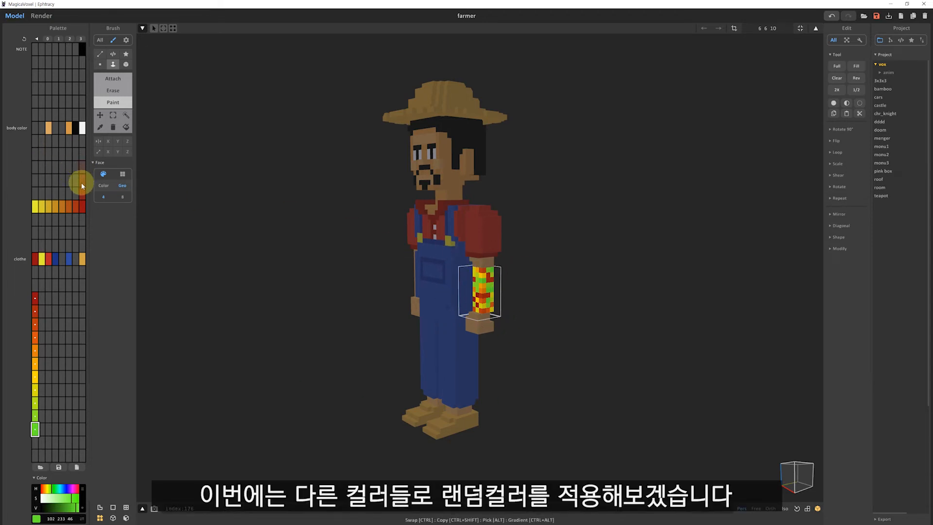
# - Select the four swatches from greyish red down to dark red and randomly recolour the forearm with them
pyautogui.moveTo(82, 166); pyautogui.dragTo(81, 202)
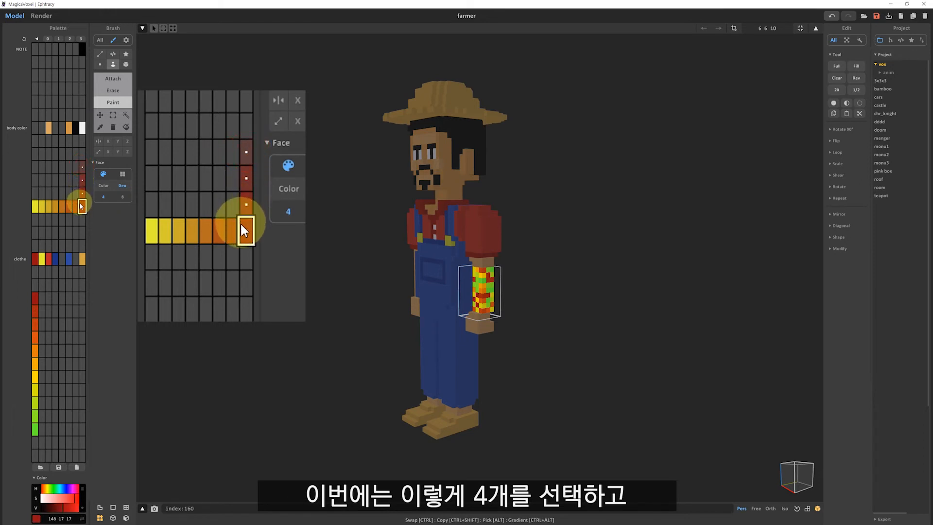
pyautogui.rightClick(82, 205)
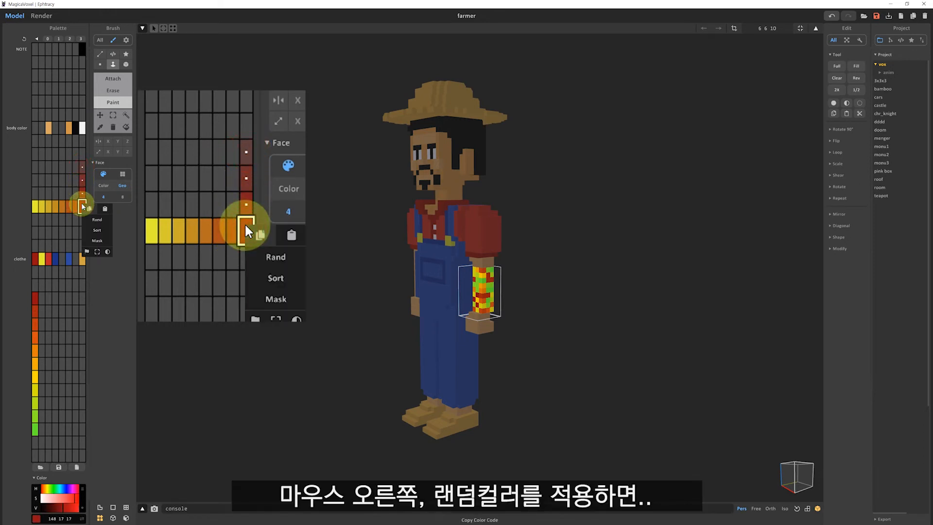
pyautogui.click(96, 220)
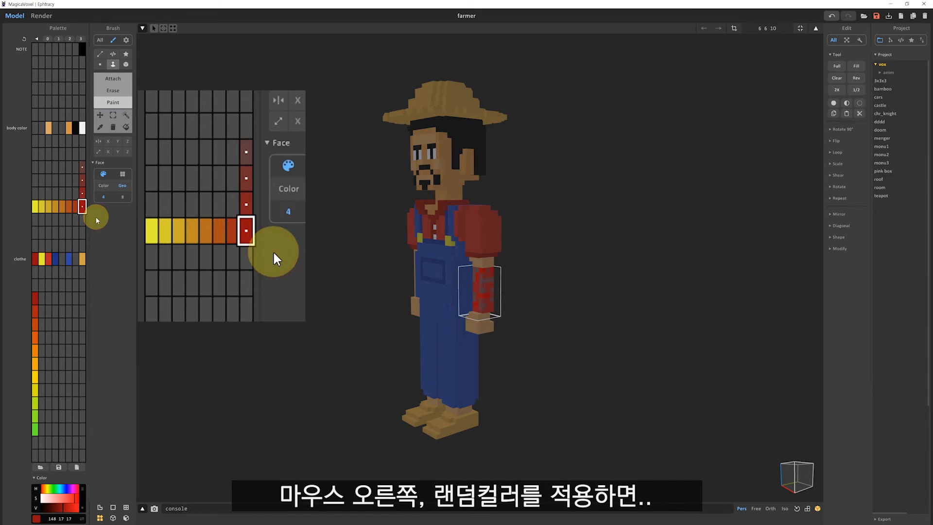
# - Select the block of swatches five columns wide and four rows high, ending at dark red, and randomly recolour the forearm with it
pyautogui.moveTo(313, 270); pyautogui.dragTo(368, 268, button='right')
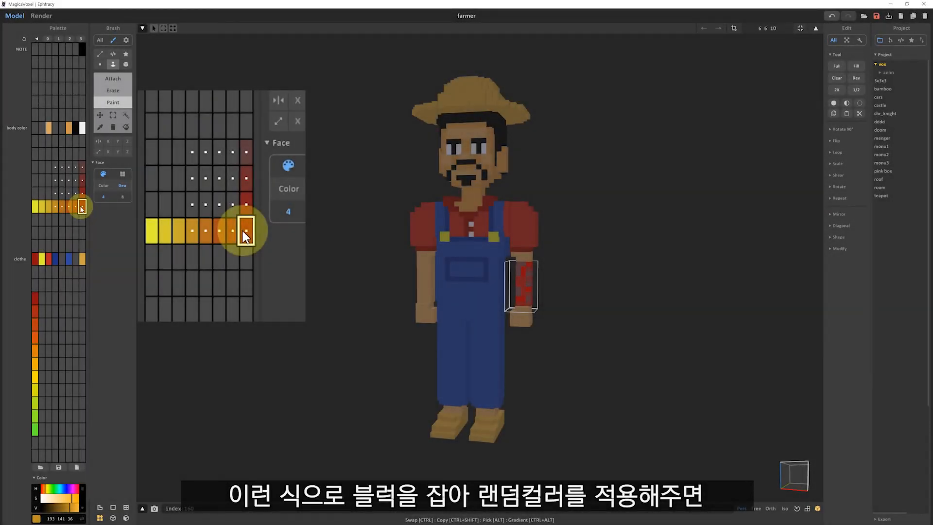
pyautogui.rightClick(241, 229)
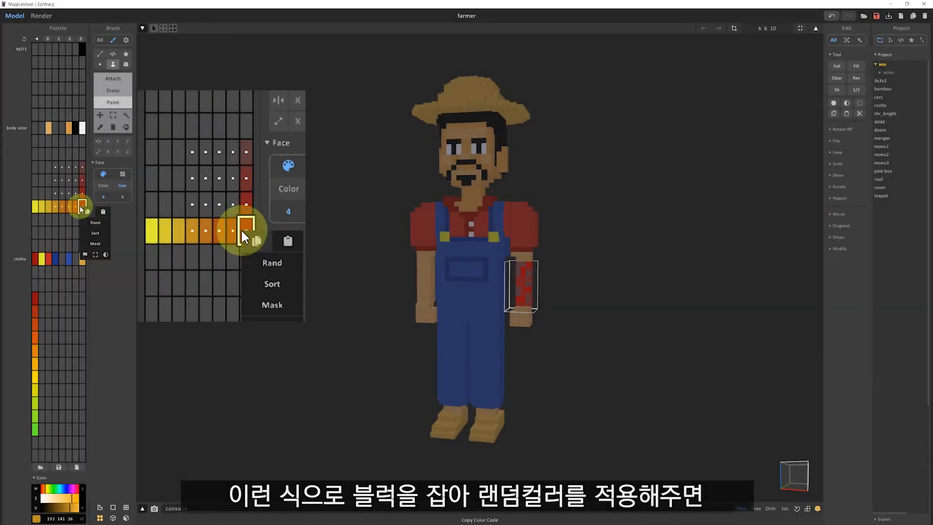
pyautogui.click(270, 259)
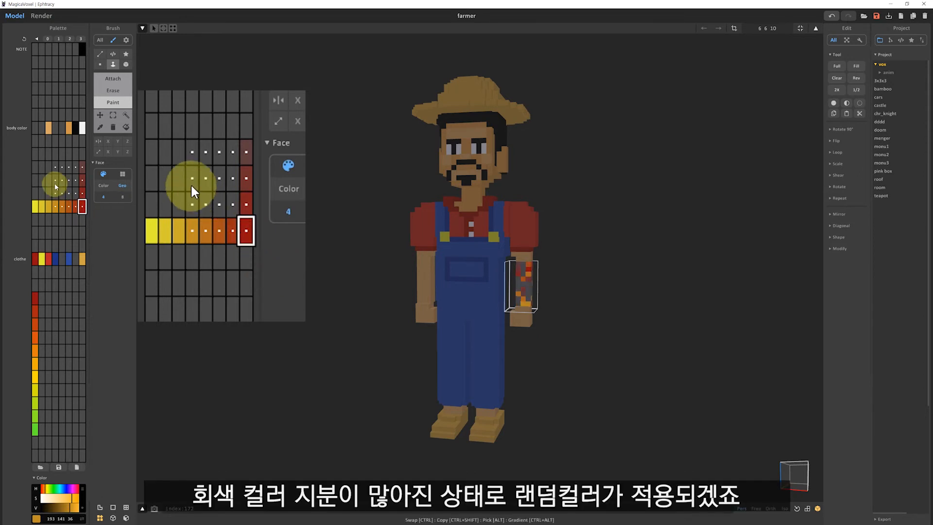
# - Undo the random colouring of the forearm
pyautogui.moveTo(541, 319); pyautogui.dragTo(514, 320, button='right')
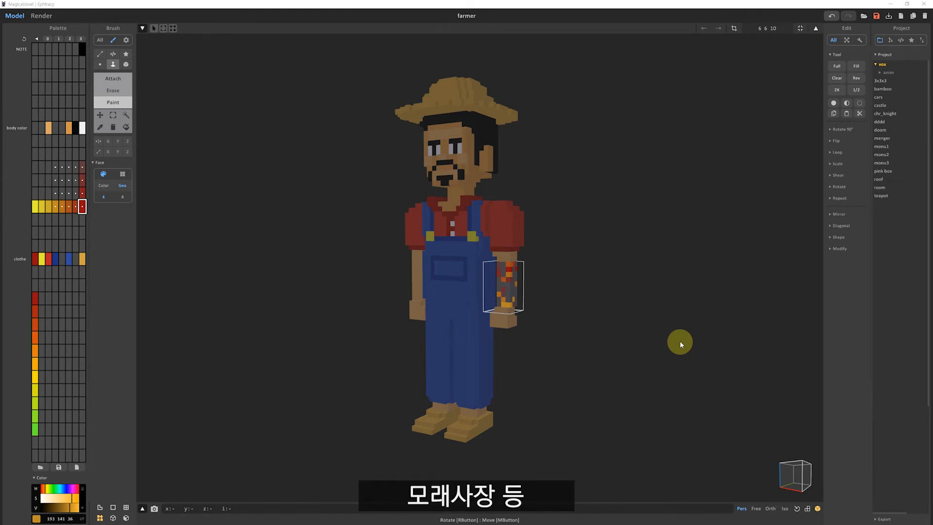
pyautogui.scroll(2, 602, 266)
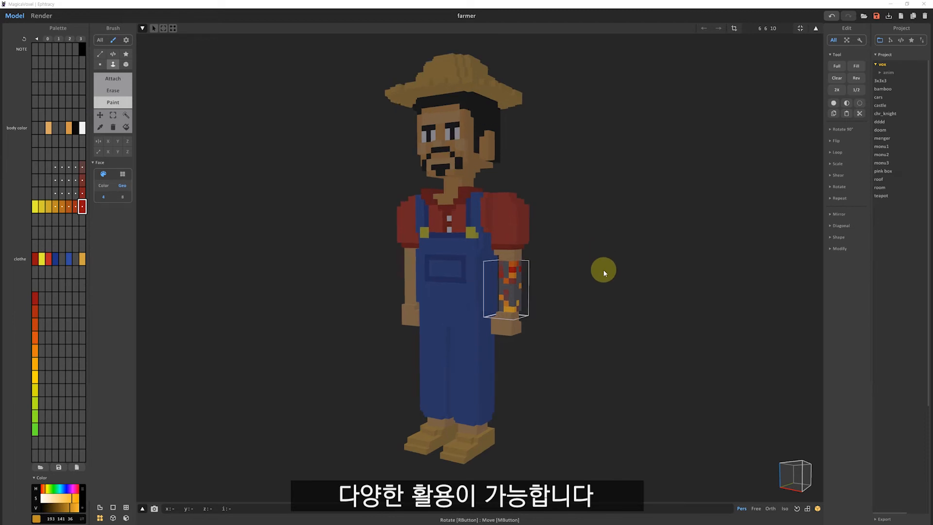
pyautogui.hotkey('ctrl', 'z')
# - Sort the whole palette without any swatch range selected, inspect the new order, and undo the sort
pyautogui.click(82, 297)
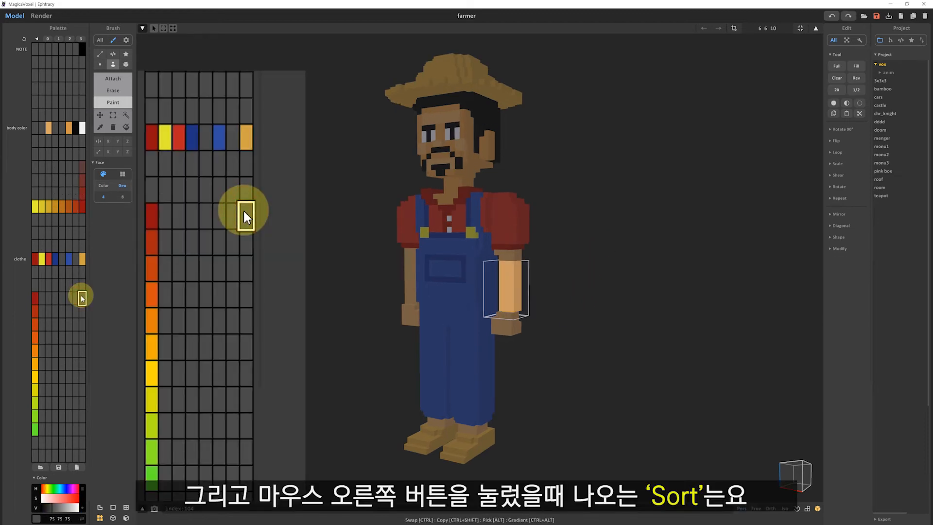
pyautogui.rightClick(81, 297)
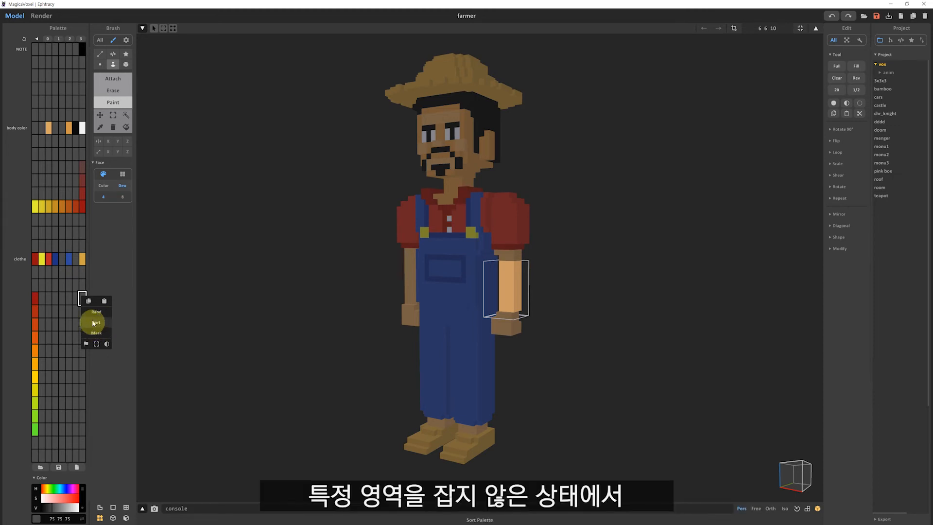
pyautogui.click(62, 166)
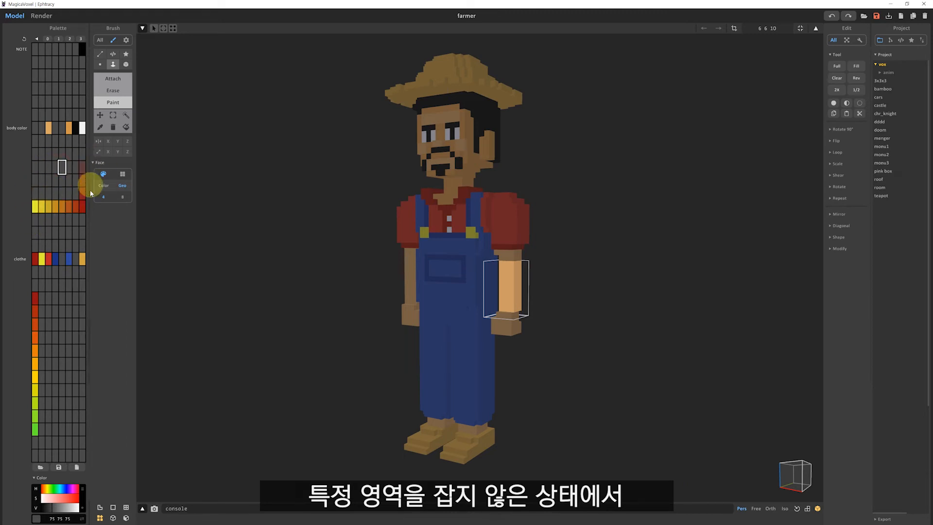
pyautogui.rightClick(62, 167)
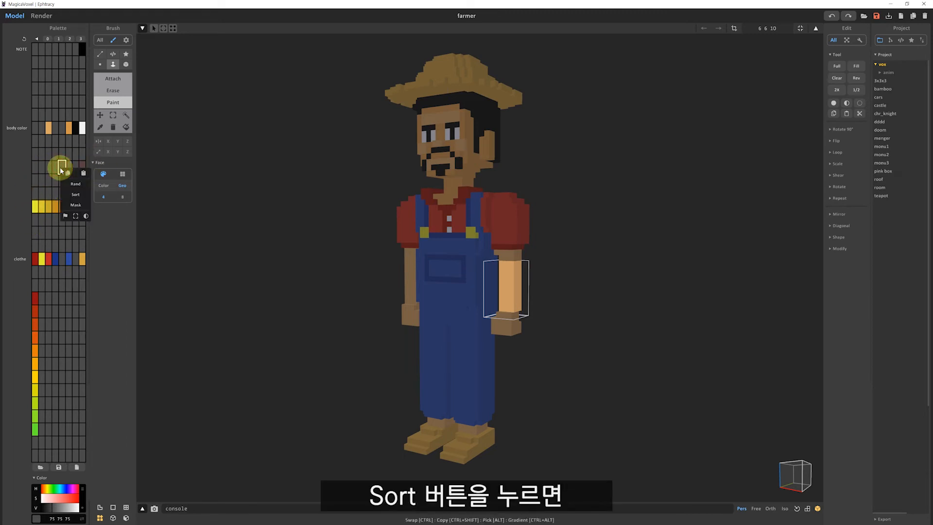
pyautogui.click(73, 195)
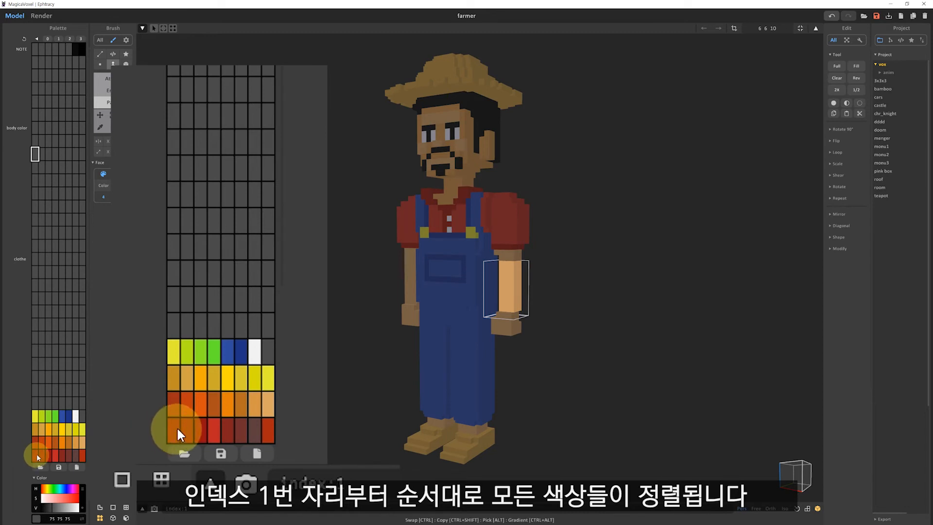
pyautogui.moveTo(250, 420); pyautogui.dragTo(256, 352)
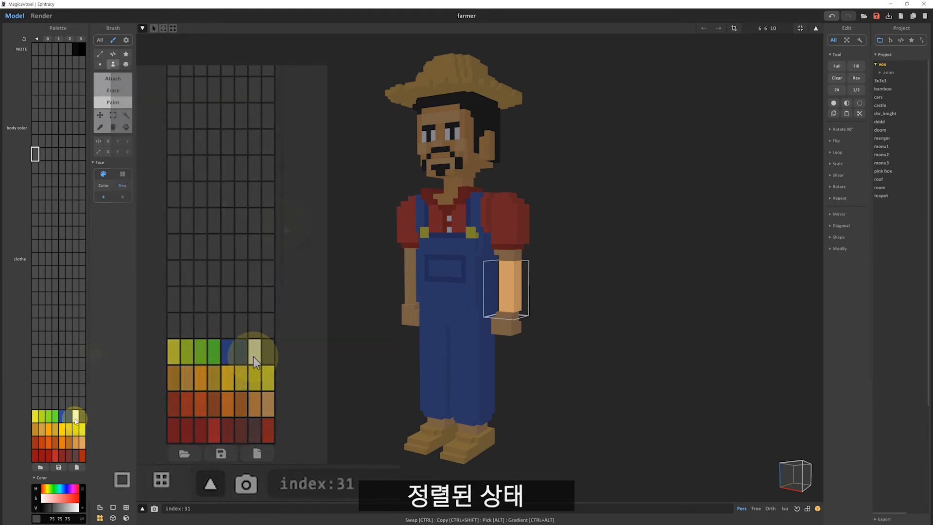
pyautogui.hotkey('ctrl', 'z')
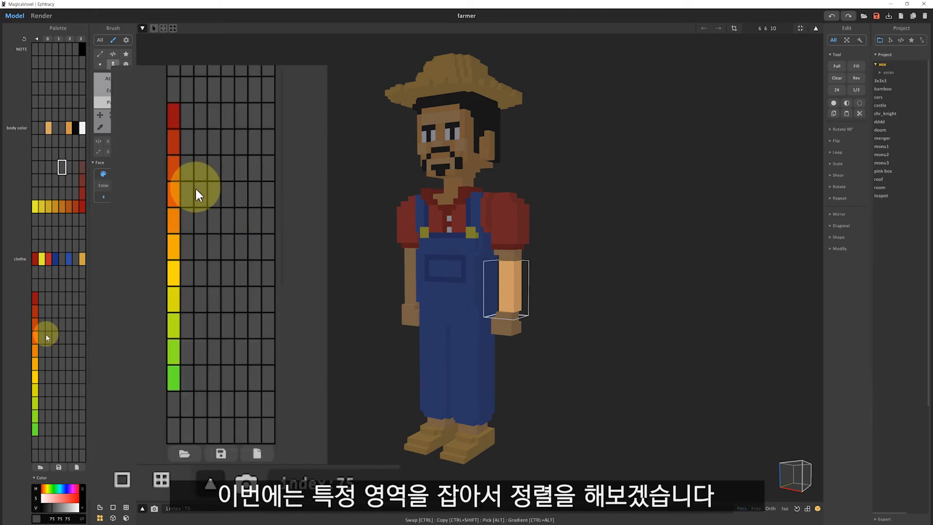
# - Sort only the colours within the block five columns wide and eleven rows high that starts at the red-to-green gradient
pyautogui.moveTo(35, 298); pyautogui.dragTo(62, 429)
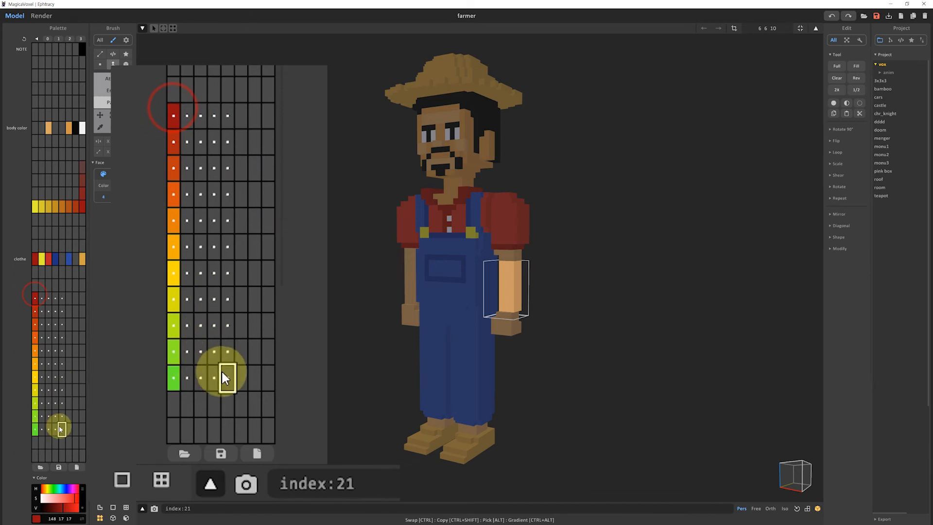
pyautogui.rightClick(47, 319)
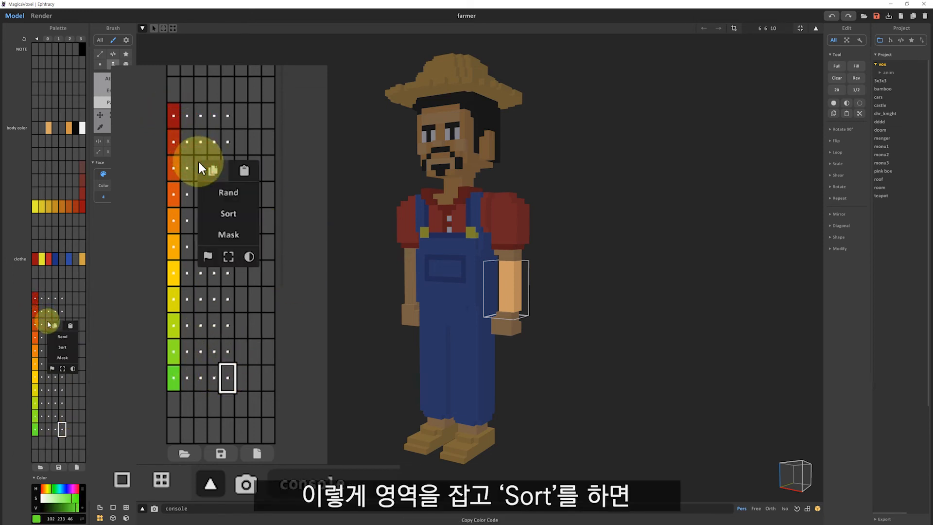
pyautogui.click(63, 348)
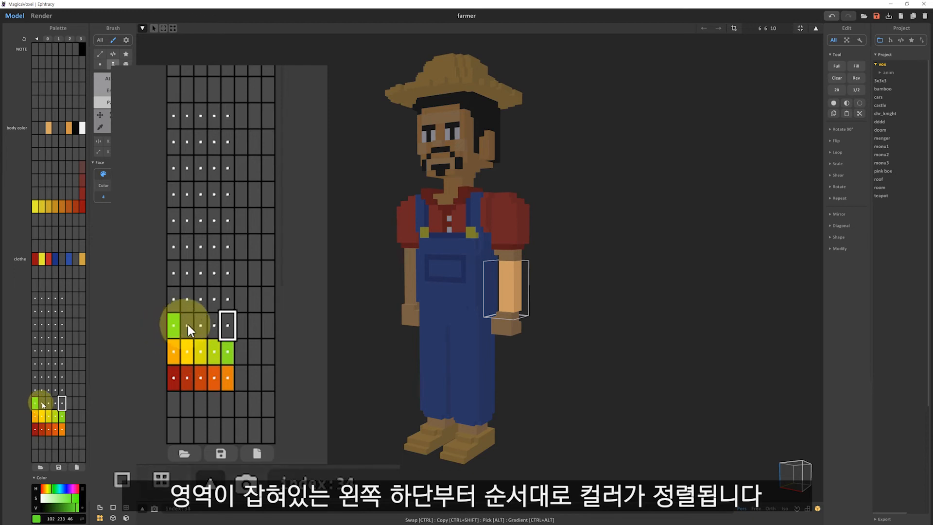
# - Use Mask from a single empty palette cell to select all unused colours
pyautogui.click(75, 350)
pyautogui.rightClick(75, 351)
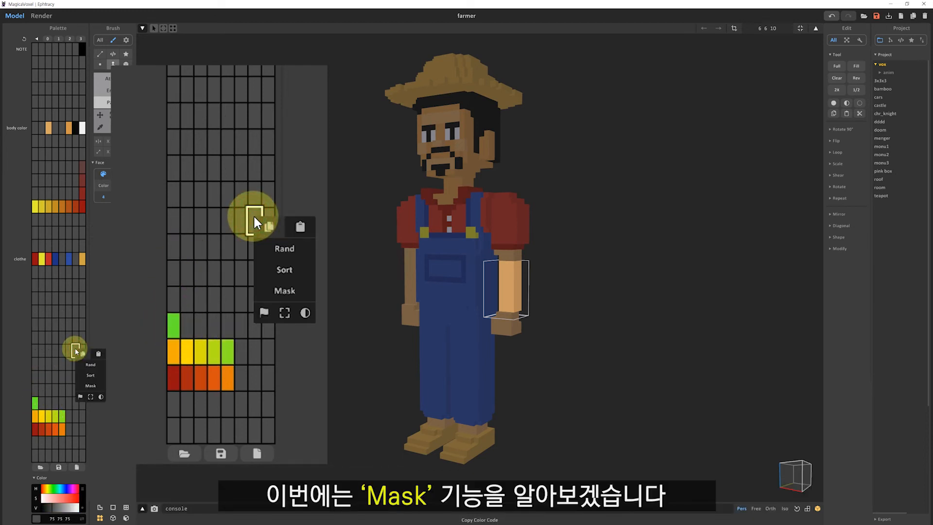
pyautogui.click(292, 288)
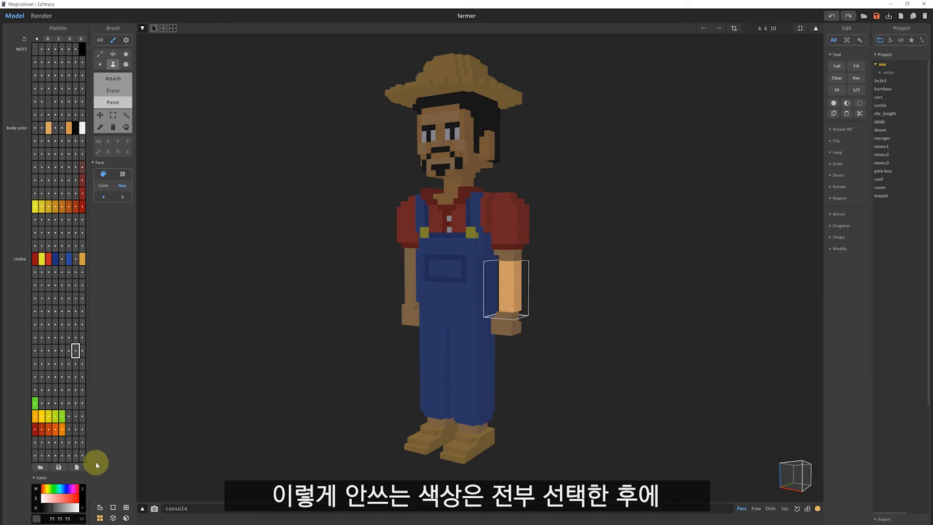
# - Recolour all the selected unused swatches with one uniform dark colour
pyautogui.moveTo(52, 507)
pyautogui.mouseDown()
pyautogui.moveTo(38, 509)
pyautogui.moveTo(47, 507)
pyautogui.mouseUp()
pyautogui.click(60, 498)
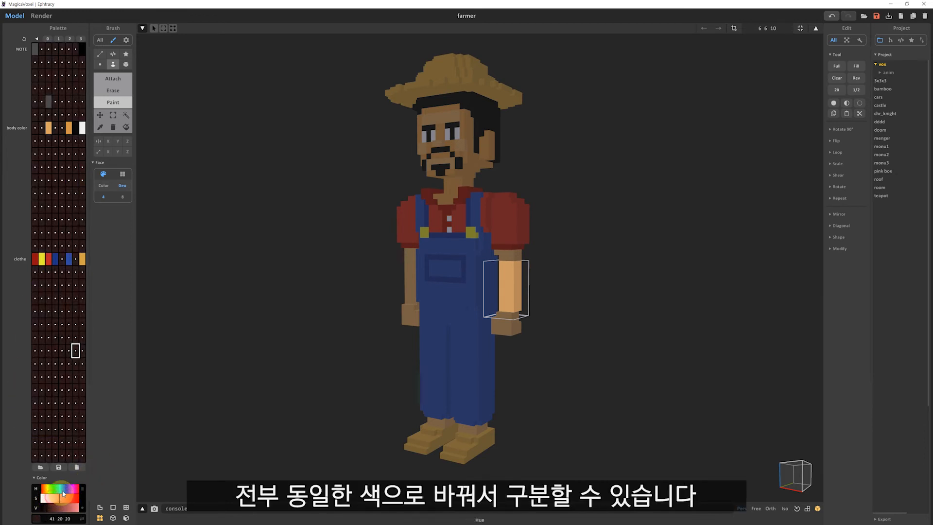
pyautogui.click(59, 490)
pyautogui.click(66, 498)
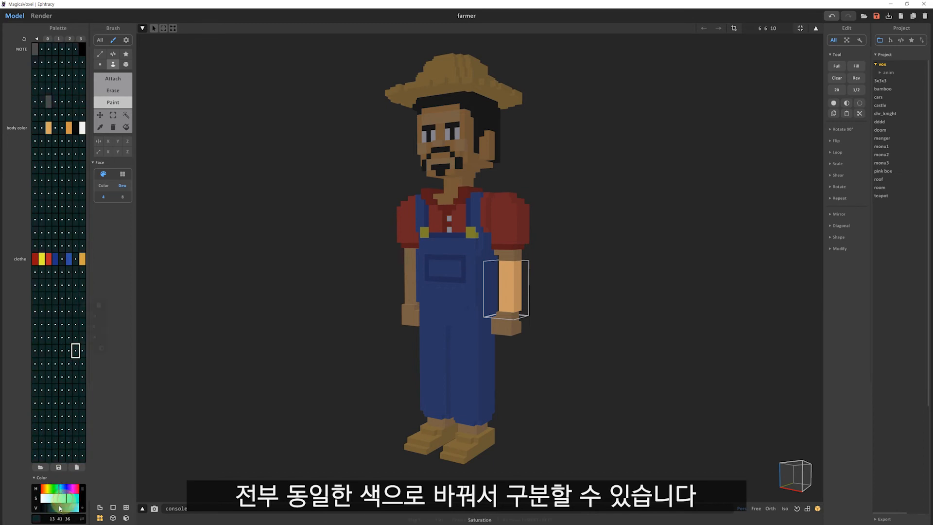
# - Flag the palette colour used by the forearm's voxels, and return to world mode
pyautogui.rightClick(78, 349)
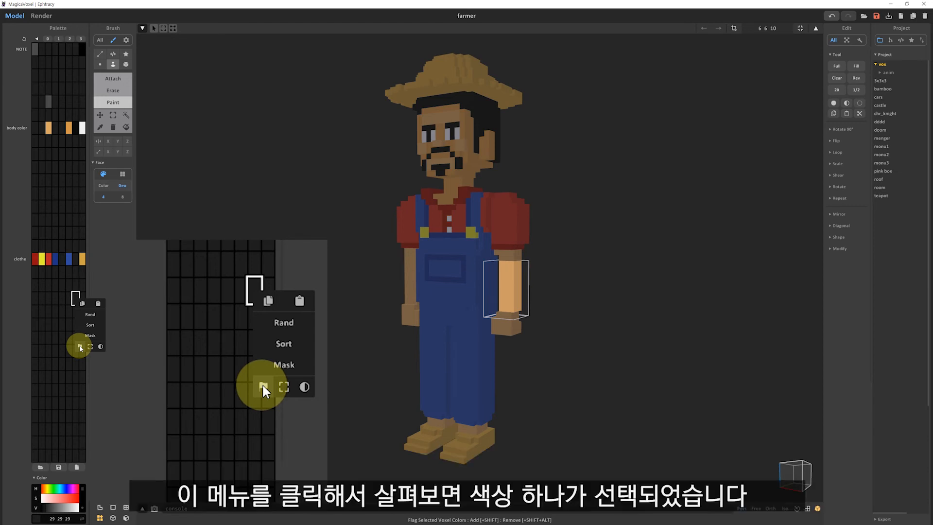
pyautogui.click(79, 346)
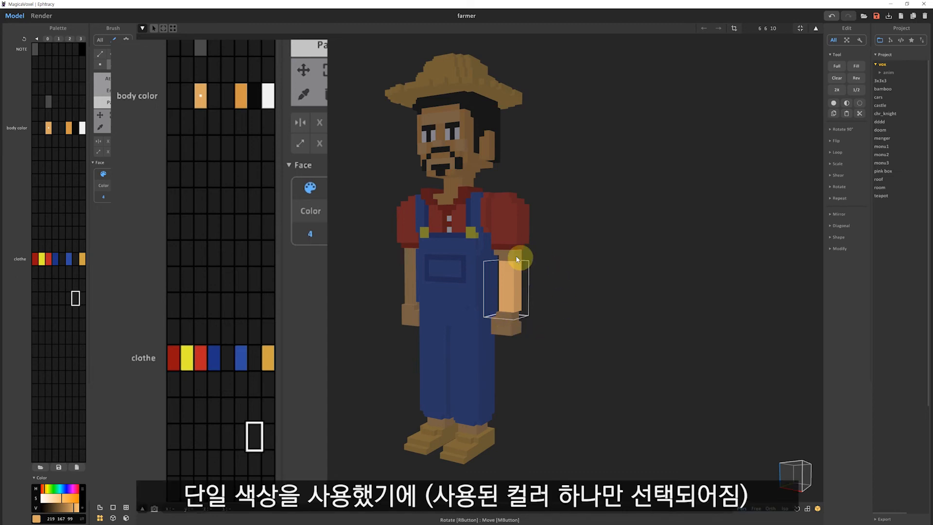
pyautogui.moveTo(544, 272); pyautogui.dragTo(596, 292, button='right')
pyautogui.press('Tab')
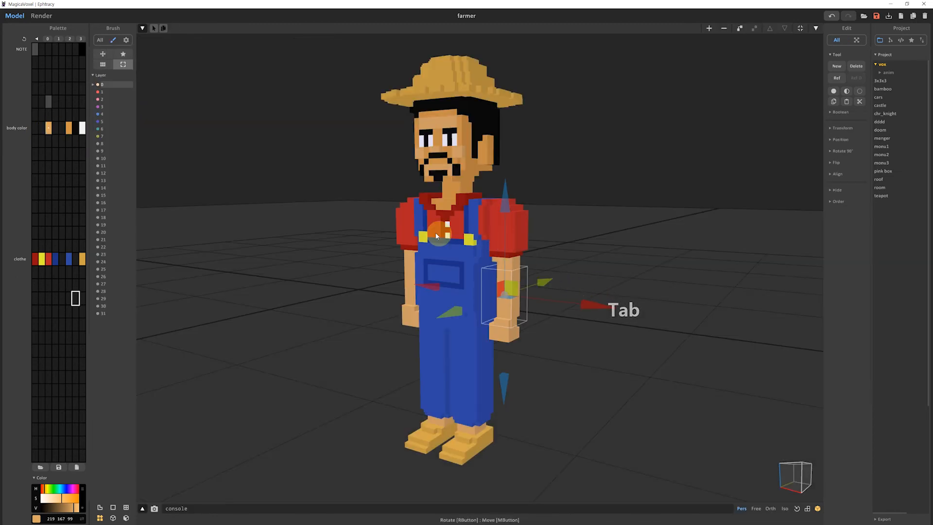
# - Open the farmer's torso for editing and flag the palette colours used by its voxels
pyautogui.click(444, 221)
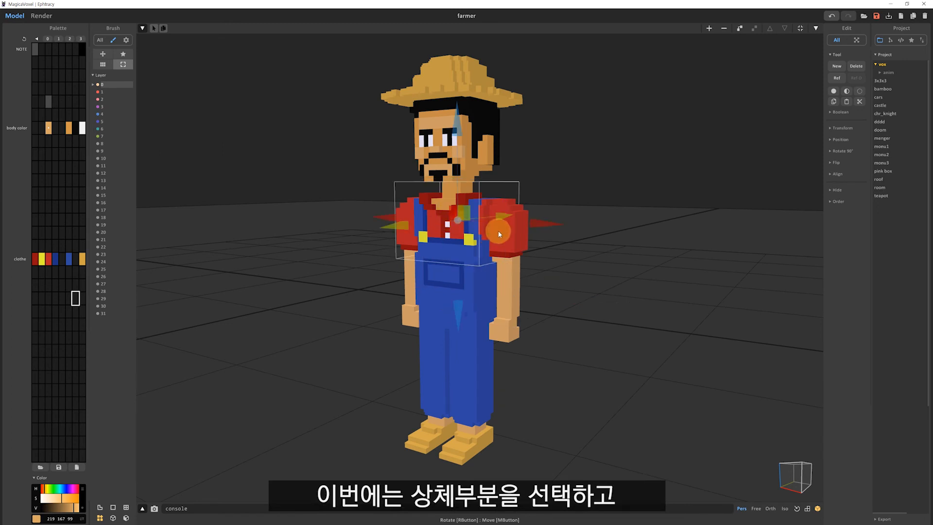
pyautogui.press('Tab')
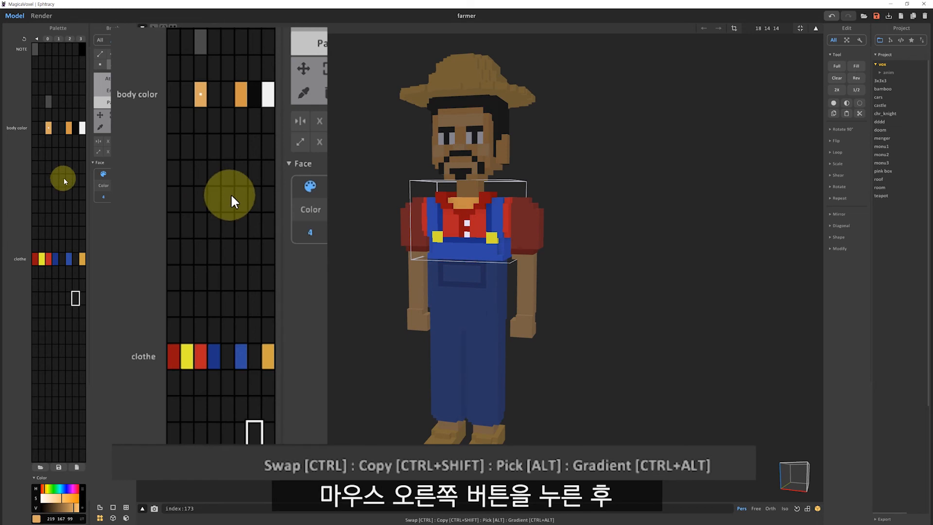
pyautogui.rightClick(66, 206)
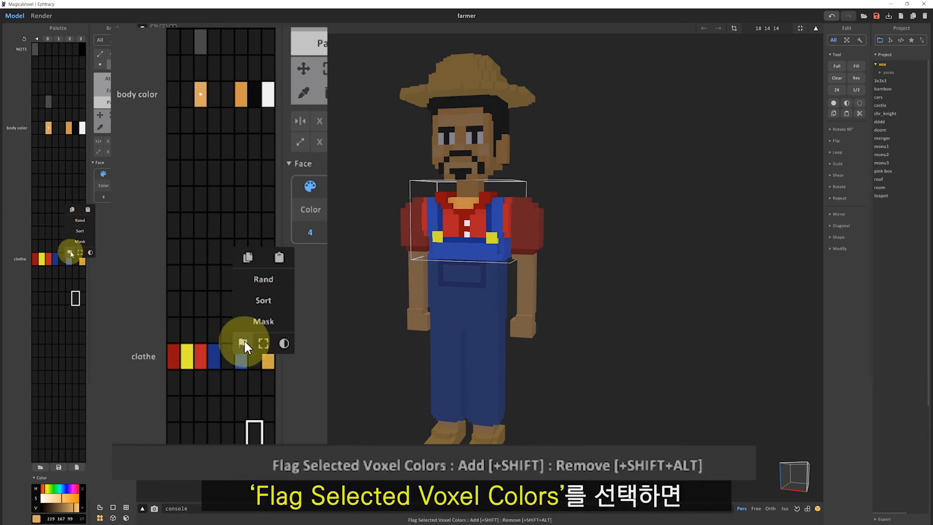
pyautogui.click(70, 252)
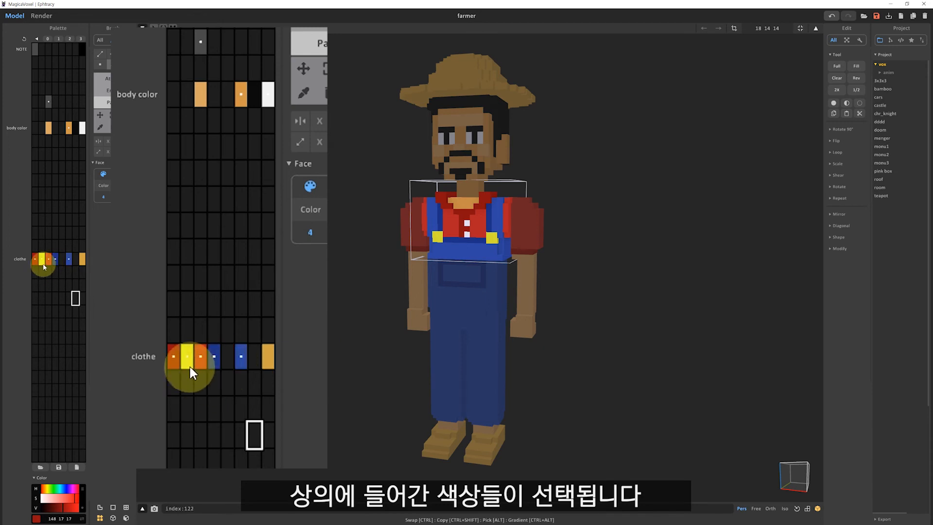
pyautogui.moveTo(41, 259); pyautogui.dragTo(57, 128)
# - Erase the torso's strap and outer voxels on one side to check for hidden grey voxels, and undo the erasing
pyautogui.moveTo(574, 252); pyautogui.dragTo(524, 256, button='right')
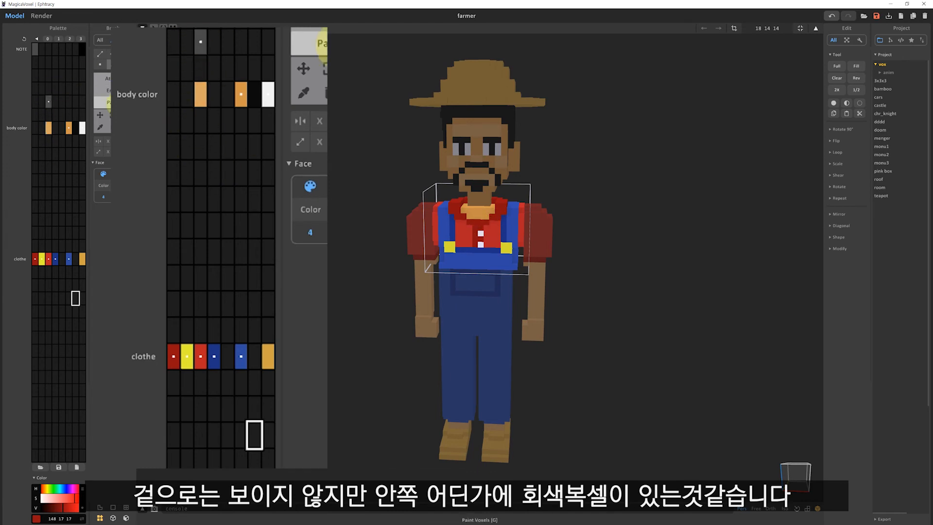
pyautogui.moveTo(302, 238); pyautogui.dragTo(397, 243, button='right')
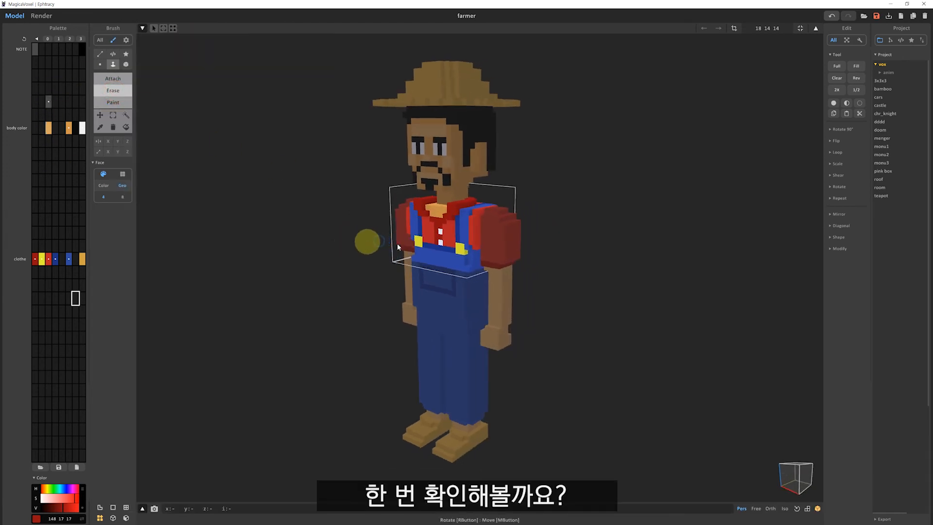
pyautogui.click(475, 236)
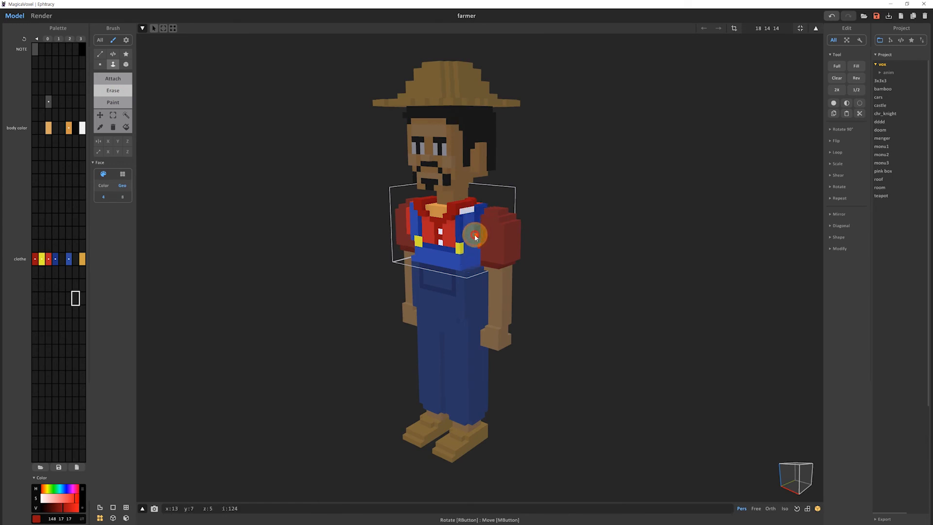
pyautogui.click(468, 235)
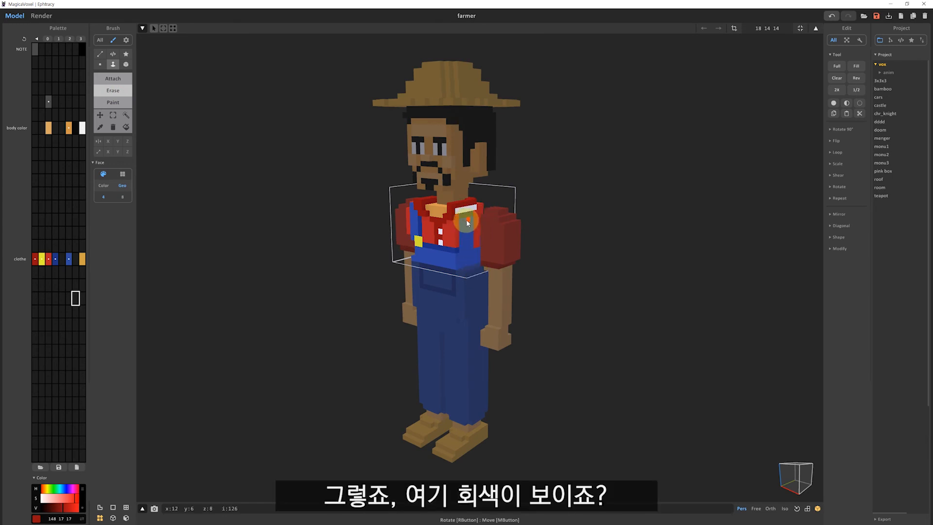
pyautogui.scroll(2, 469, 222)
pyautogui.scroll(-2, 471, 224)
pyautogui.scroll(6, 471, 223)
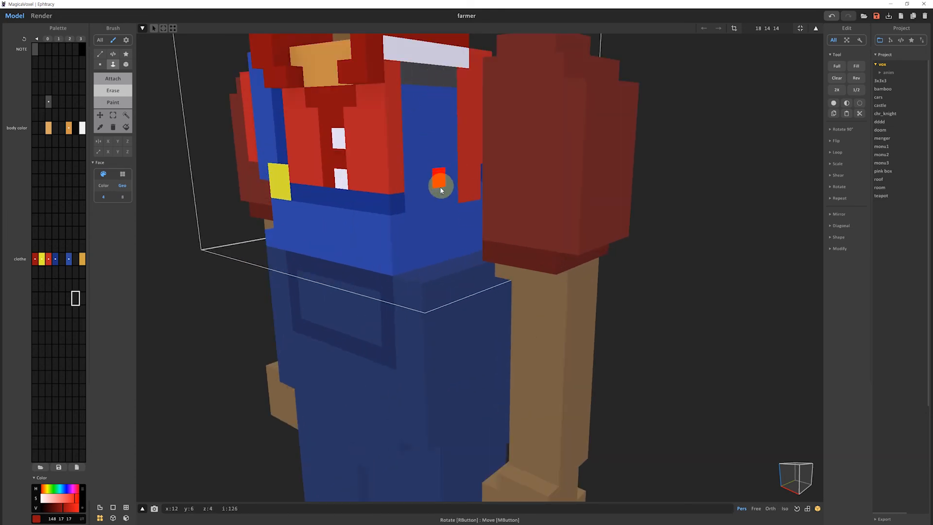
pyautogui.scroll(-10, 439, 187)
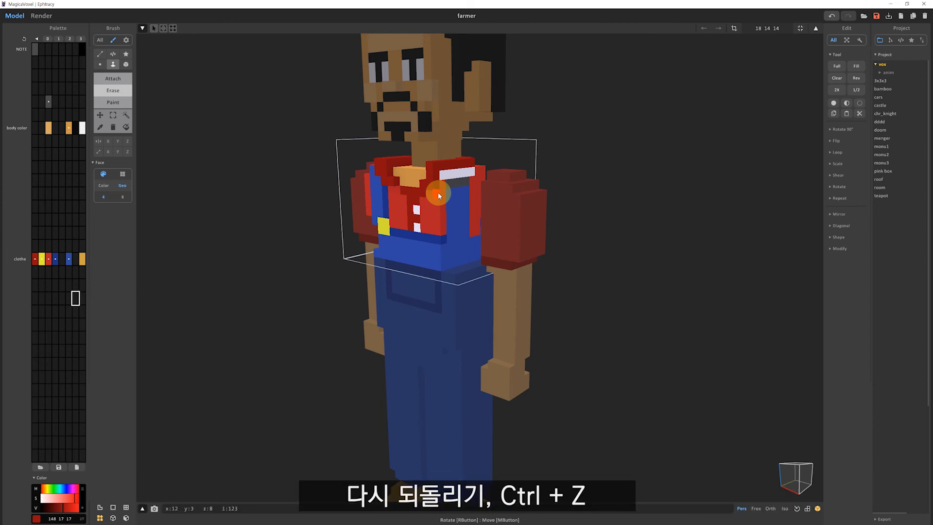
pyautogui.hotkey('ctrl', 'z')
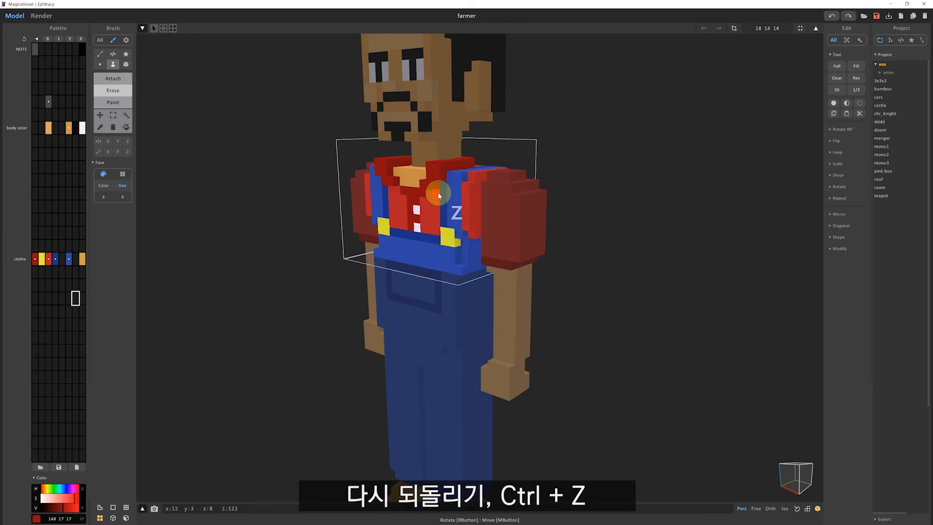
# - Select all torso voxels that use the lighter blue of the clothe row with Voxel Selection by Color
pyautogui.moveTo(262, 238)
pyautogui.mouseDown(button='right')
pyautogui.moveTo(346, 245)
pyautogui.moveTo(327, 250)
pyautogui.mouseUp(button='right')
pyautogui.scroll(-4, 337, 247)
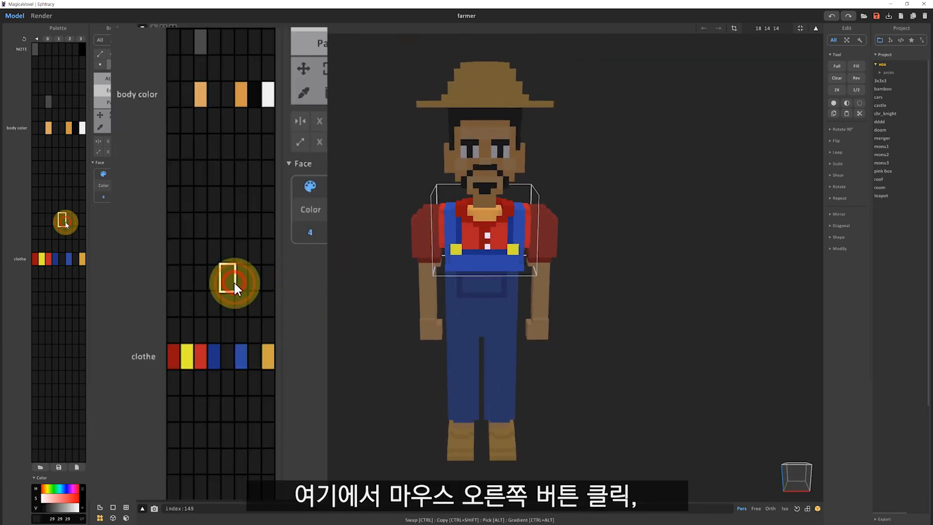
pyautogui.rightClick(69, 259)
pyautogui.rightClick(69, 259)
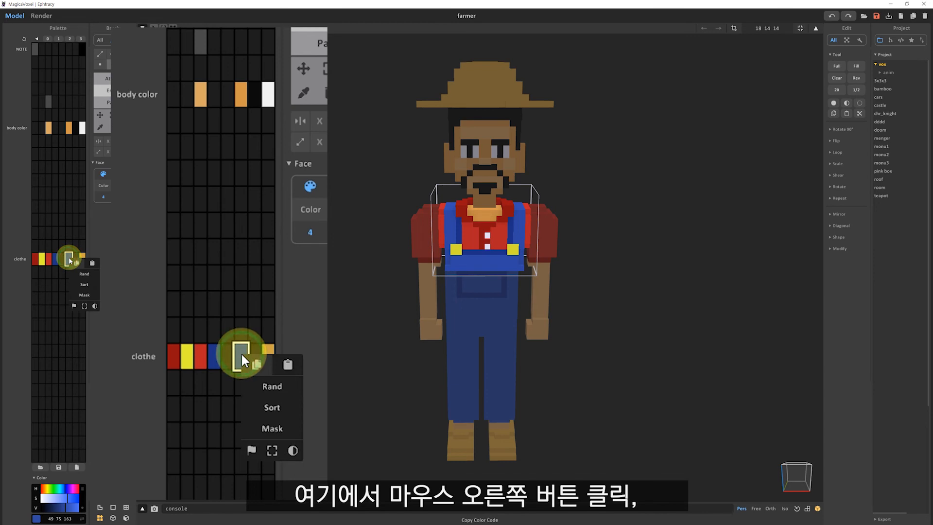
pyautogui.click(271, 447)
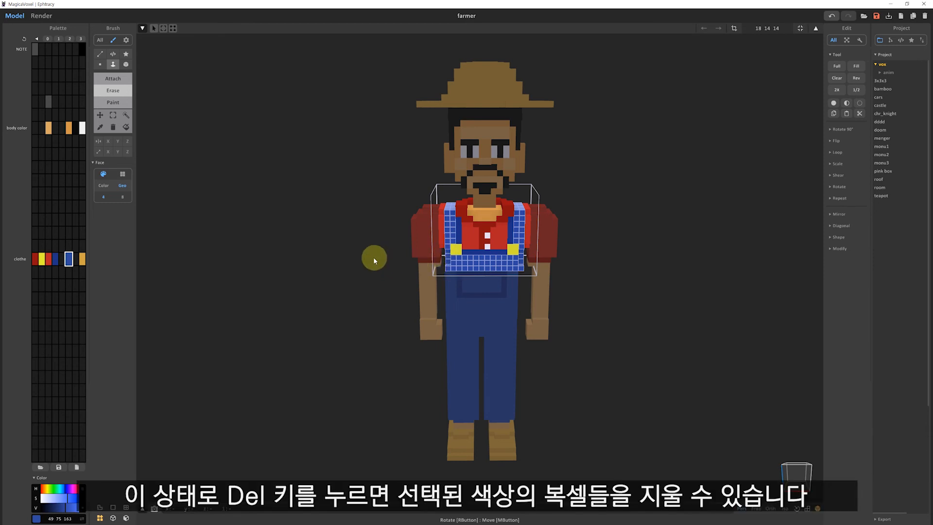
# - Delete the selected blue torso voxels and undo the deletion
pyautogui.press('Delete')
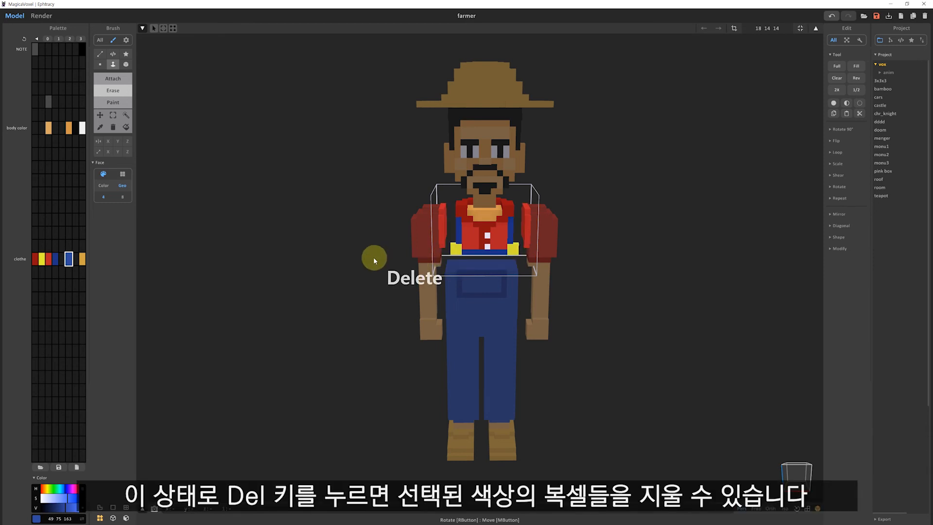
pyautogui.moveTo(632, 314)
pyautogui.mouseDown(button='right')
pyautogui.moveTo(575, 320)
pyautogui.moveTo(578, 299)
pyautogui.moveTo(618, 310)
pyautogui.mouseUp(button='right')
pyautogui.hotkey('ctrl', 'z')
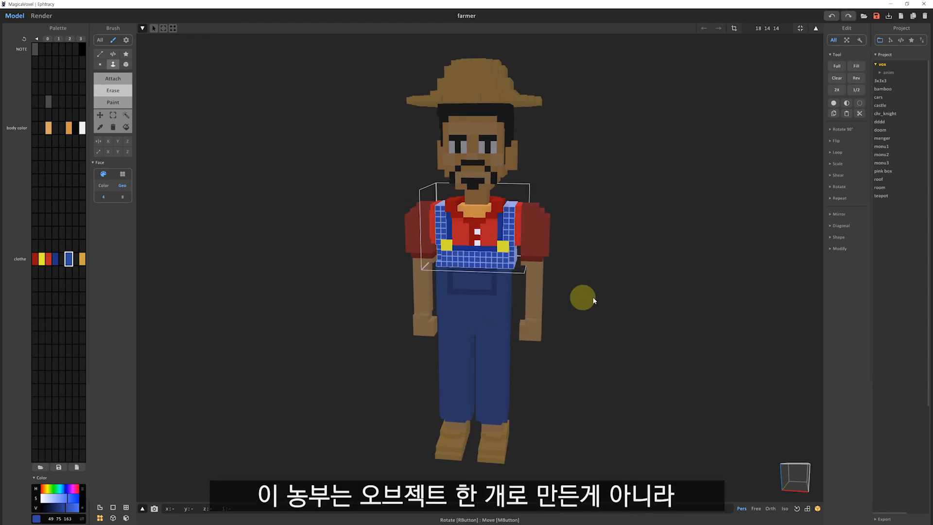
# - Return to world mode and select the farmer's separate objects one by one, from the hat down to the shoes
pyautogui.press('Tab')
pyautogui.moveTo(622, 299); pyautogui.dragTo(594, 298, button='right')
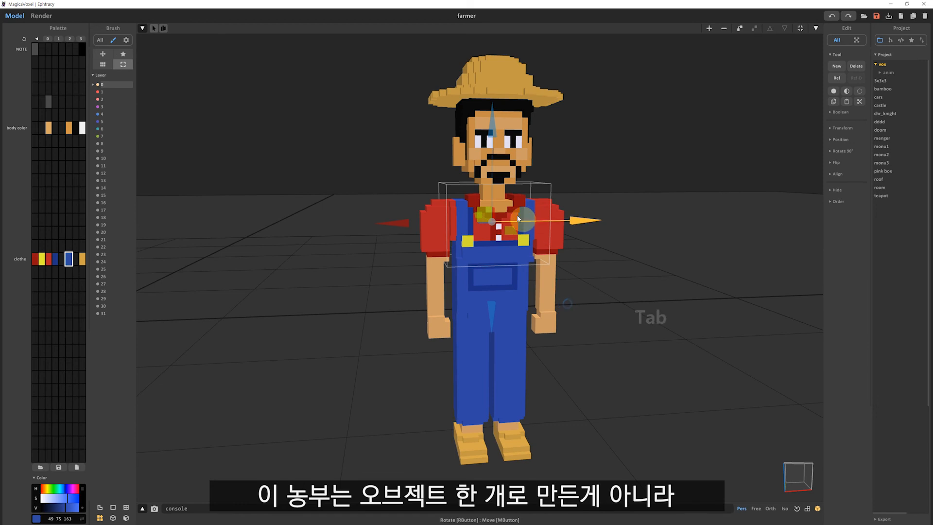
pyautogui.click(521, 96)
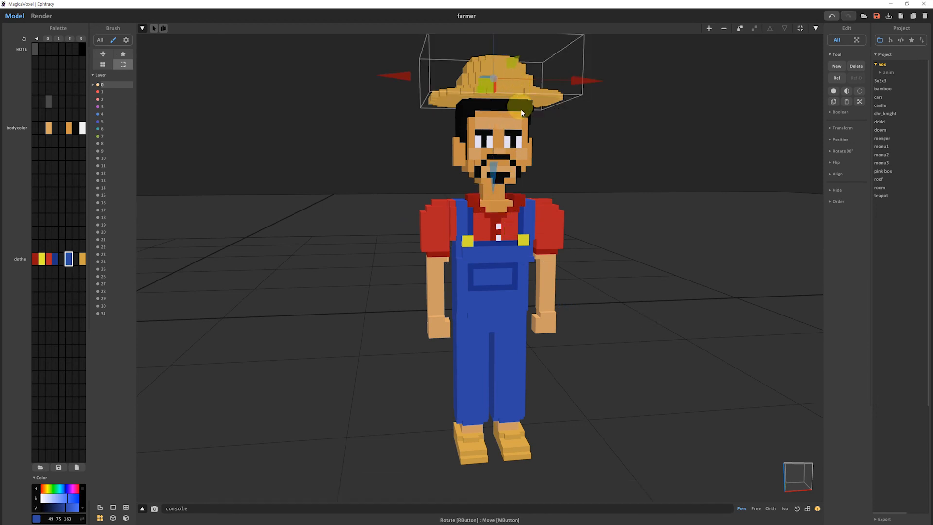
pyautogui.click(496, 120)
pyautogui.click(517, 223)
pyautogui.click(517, 288)
pyautogui.moveTo(565, 381); pyautogui.dragTo(549, 387, button='right')
pyautogui.click(505, 352)
pyautogui.click(467, 351)
pyautogui.click(464, 393)
pyautogui.click(458, 441)
pyautogui.click(501, 443)
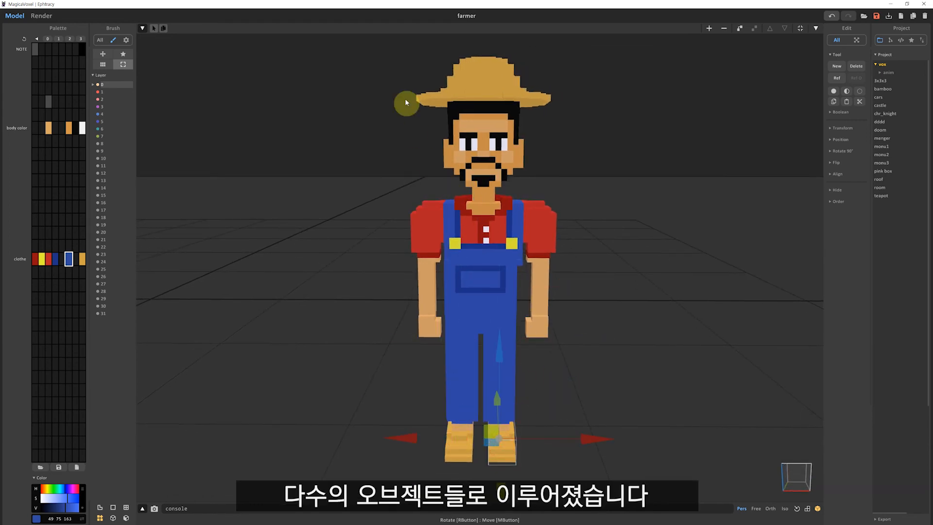
# - Select all of the farmer's objects at once and bring up the palette colour commands for them
pyautogui.moveTo(379, 40); pyautogui.dragTo(667, 496)
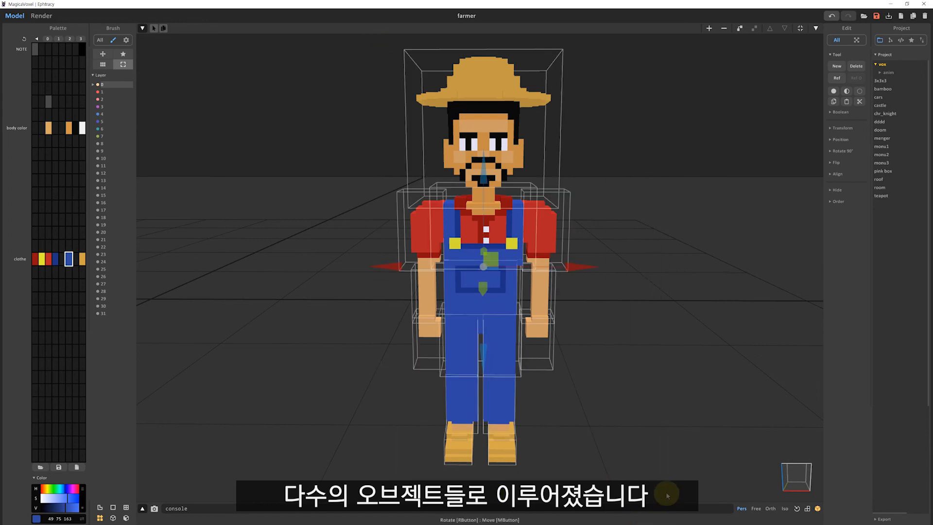
pyautogui.moveTo(667, 495); pyautogui.dragTo(639, 373, button='right')
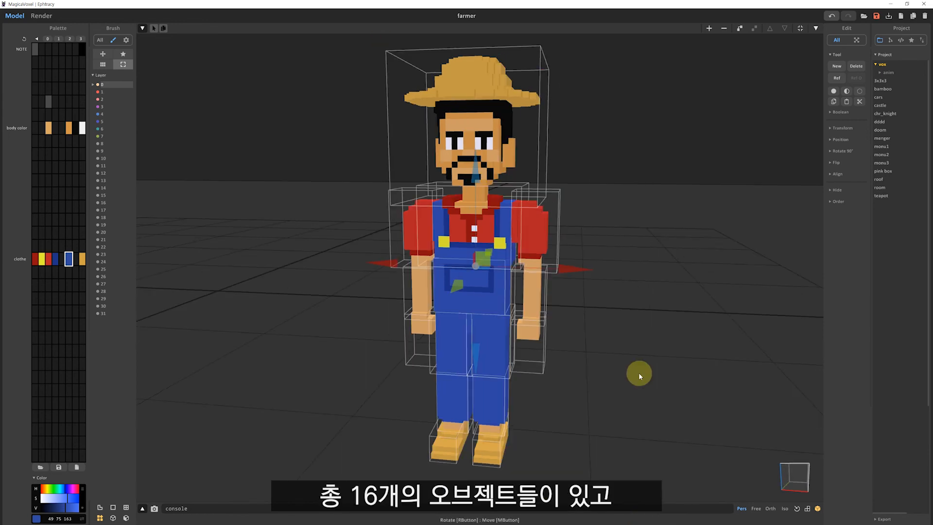
pyautogui.rightClick(77, 326)
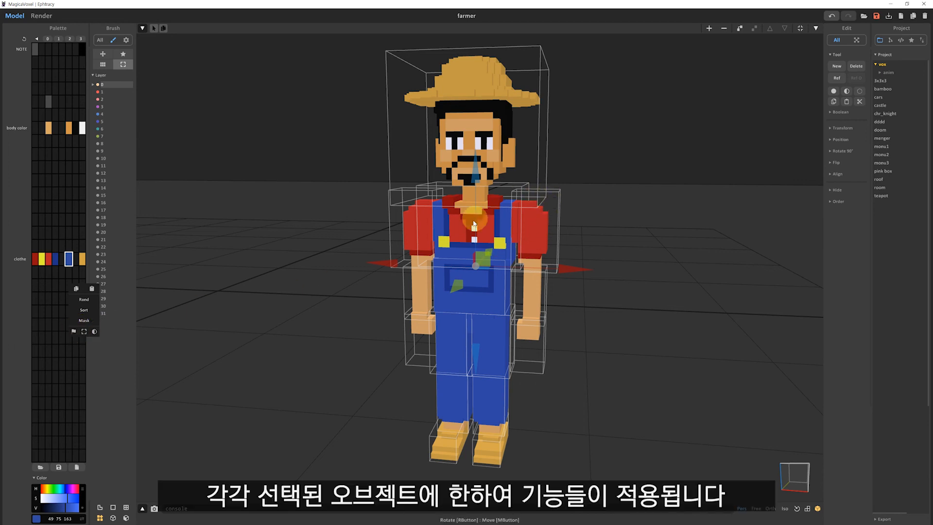
# - Limit the selection to the torso object, try colour-based voxel selection on it, pick the clothe row's yellow swatch and reopen the torso for editing
pyautogui.rightClick(457, 229)
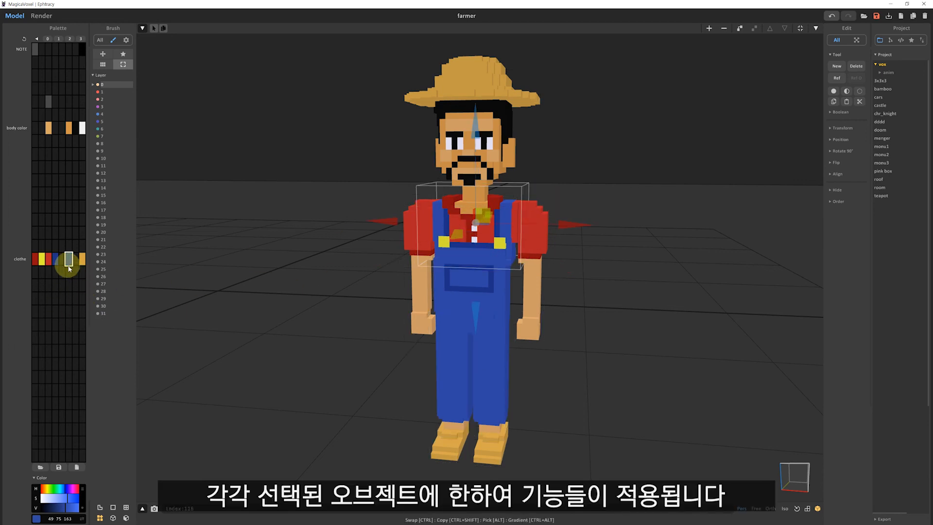
pyautogui.rightClick(70, 261)
pyautogui.click(88, 308)
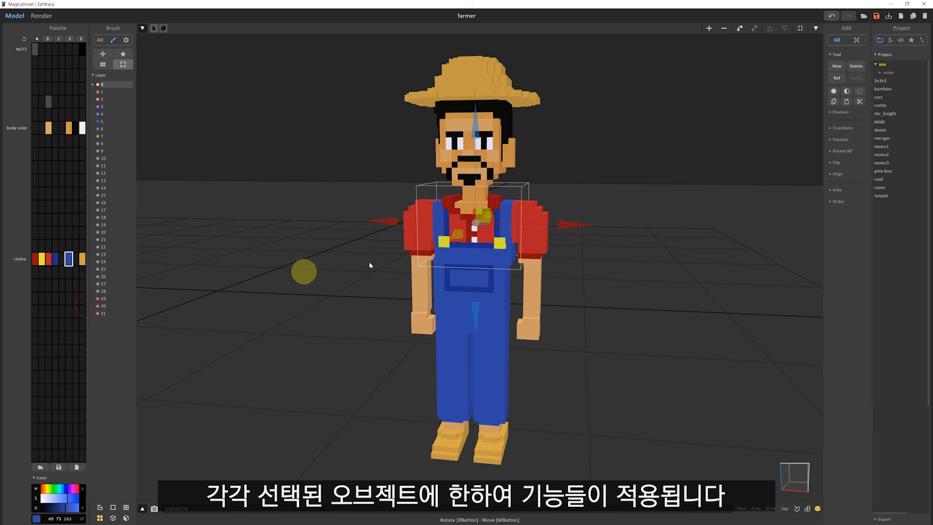
pyautogui.click(42, 259)
pyautogui.press('Tab')
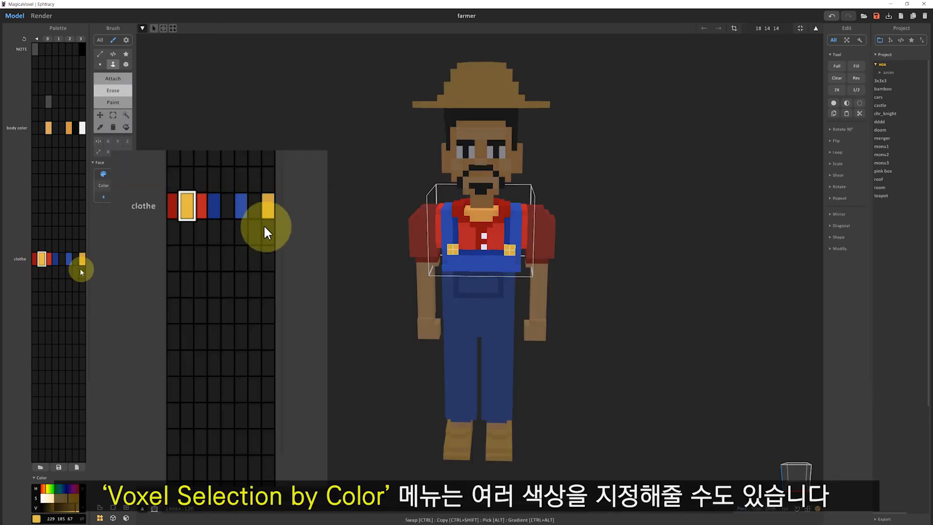
# - Select the torso voxels that use any of the first five swatches of the clothe row
pyautogui.moveTo(62, 258); pyautogui.dragTo(36, 262)
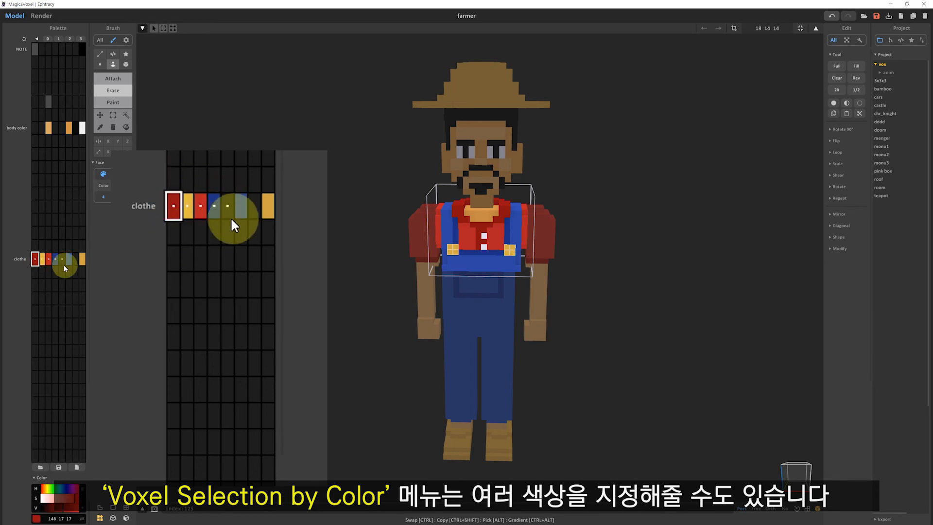
pyautogui.rightClick(54, 260)
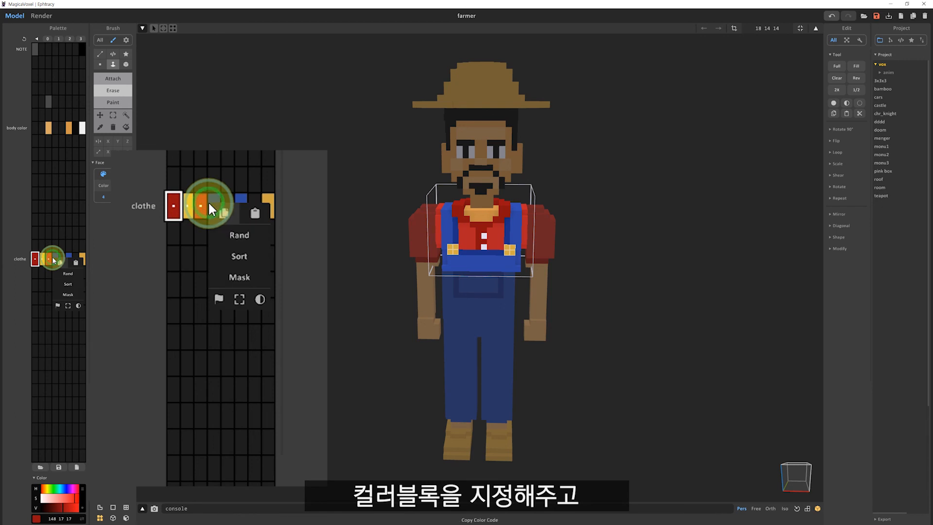
pyautogui.click(67, 306)
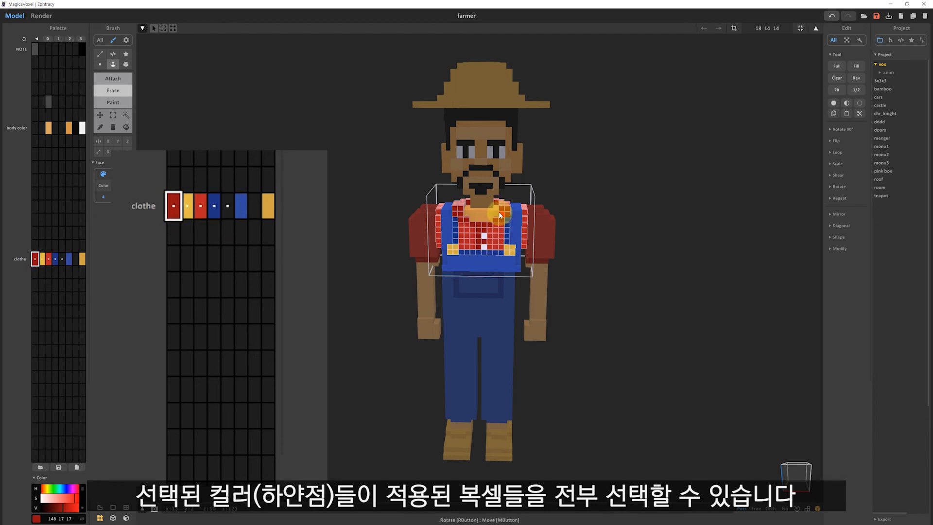
# - Pick only the dark red and bright red swatches of the clothe row and select the torso voxels that use them
pyautogui.click(56, 232)
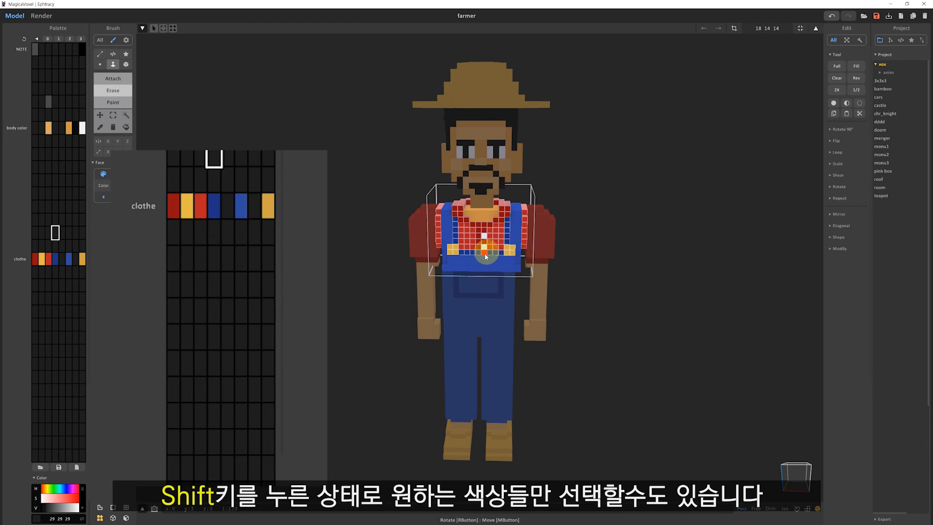
pyautogui.click(36, 260)
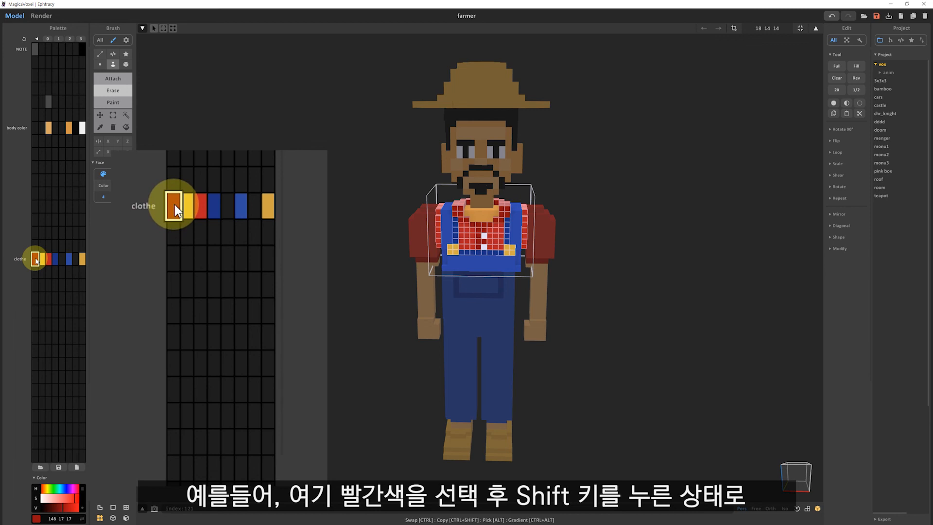
pyautogui.keyDown('shift'); pyautogui.click(201, 206); pyautogui.keyUp('shift')
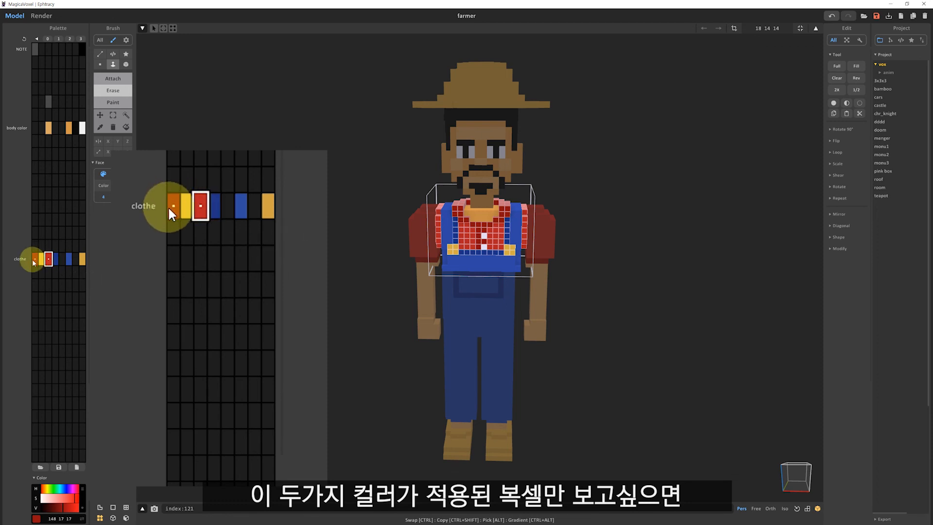
pyautogui.keyDown('ctrl'); pyautogui.moveTo(34, 258); pyautogui.dragTo(49, 259); pyautogui.keyUp('ctrl')
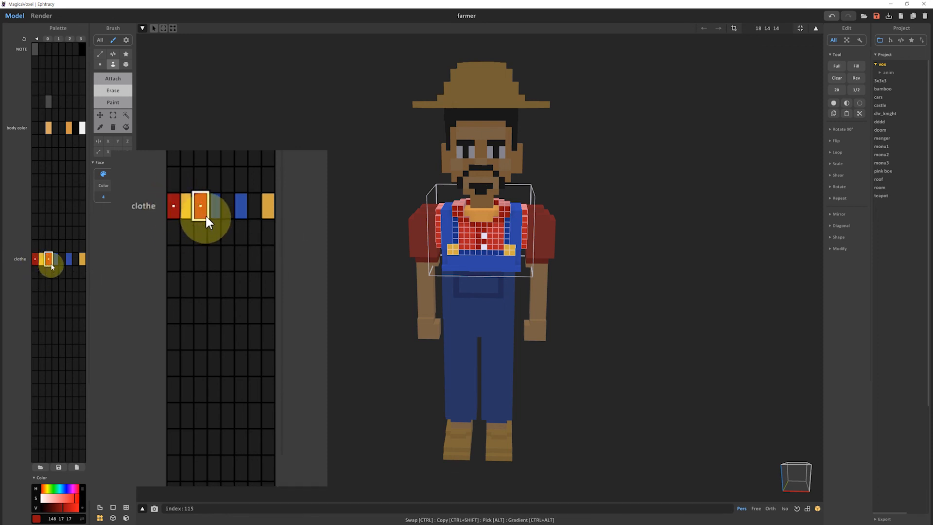
pyautogui.rightClick(49, 260)
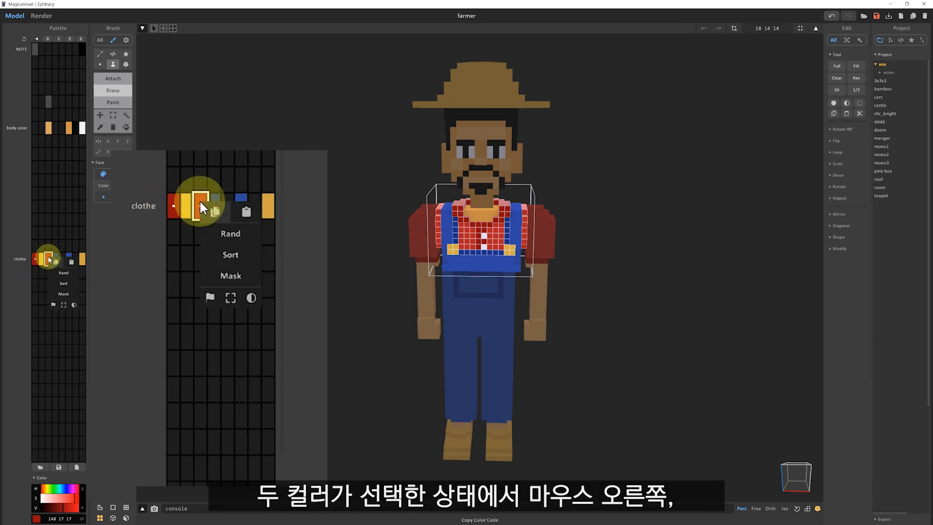
pyautogui.click(63, 305)
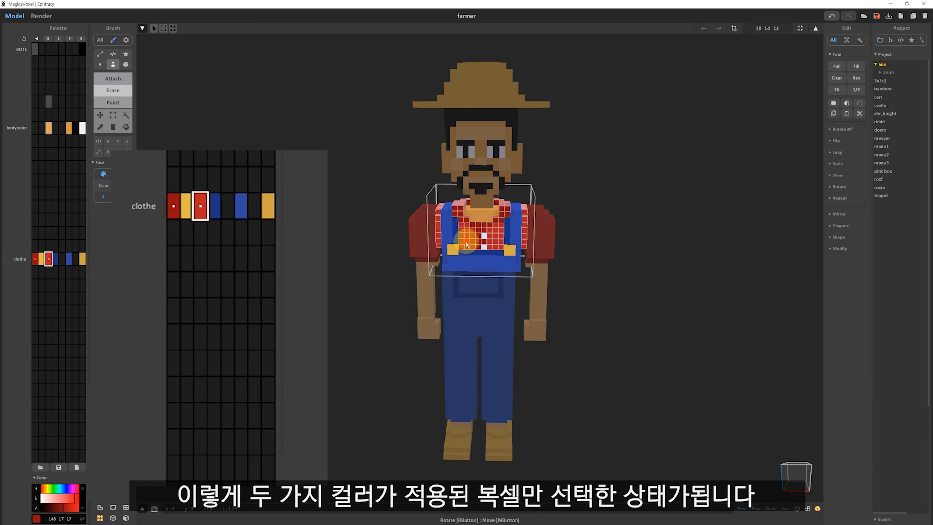
# - Recolour both selected red swatches to a muted pink, RGB 207 112 112, by changing saturation and value
pyautogui.click(58, 499)
pyautogui.click(72, 509)
pyautogui.click(66, 509)
pyautogui.click(72, 510)
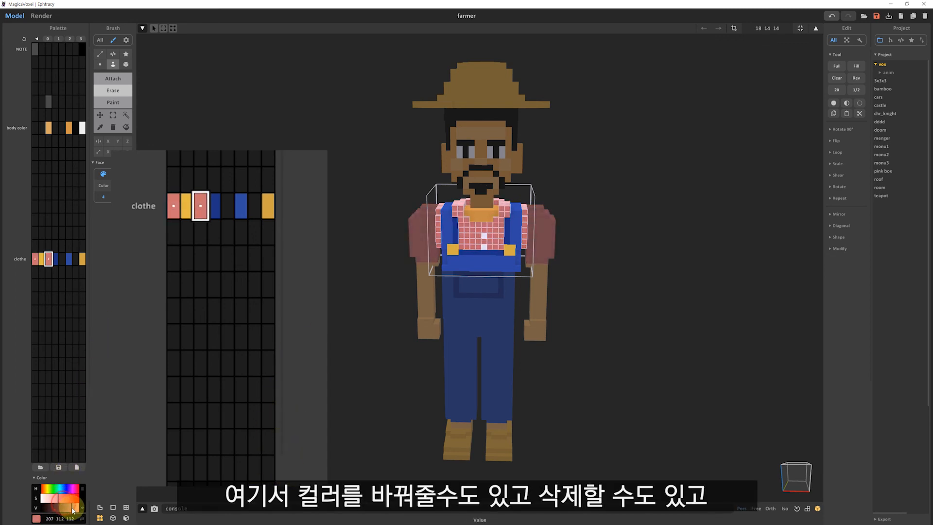
# - Delete the selected torso voxels, and undo both the deletion and the muted pink recolouring of the two red clothe swatches
pyautogui.press('Delete')
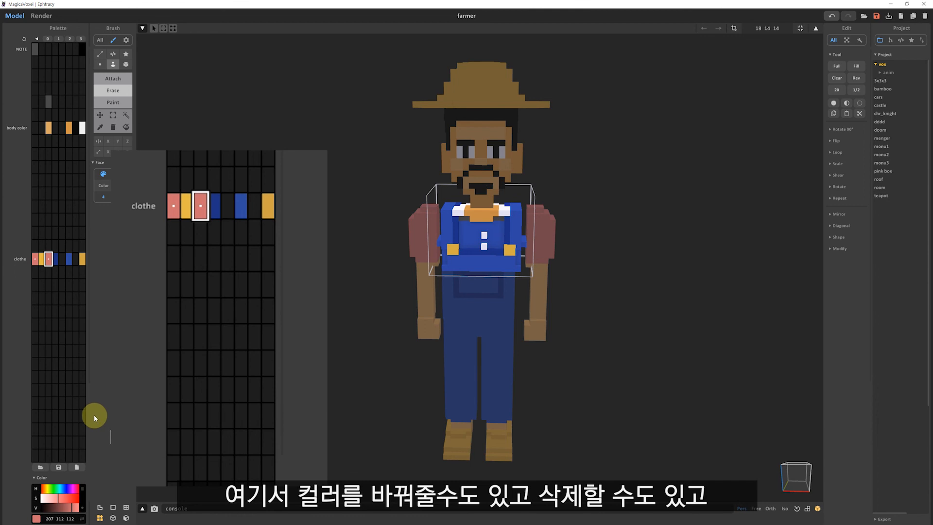
pyautogui.hotkey('ctrl', 'z')
pyautogui.hotkey('ctrl', 'z')
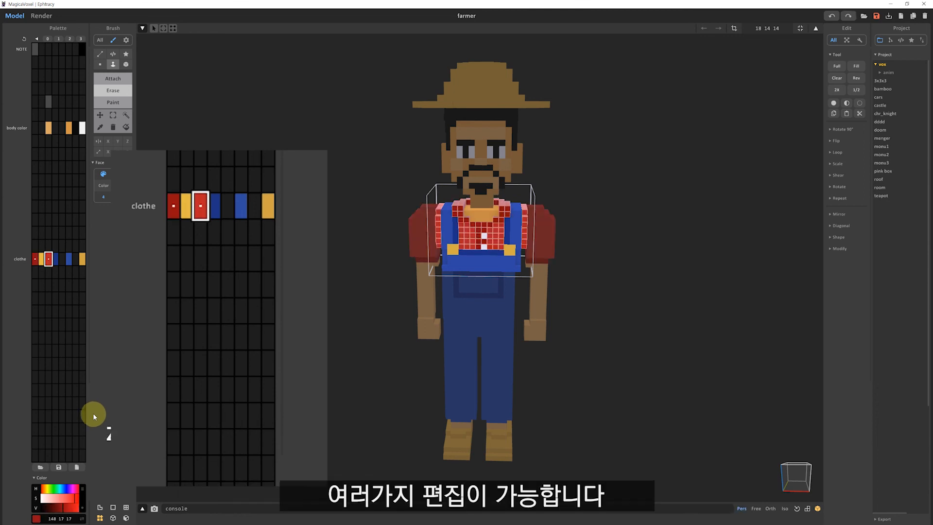
# - Try Inverse Color Selection from an empty swatch above the clothe row, and reduce the palette selection to the neighbouring empty swatch
pyautogui.click(69, 234)
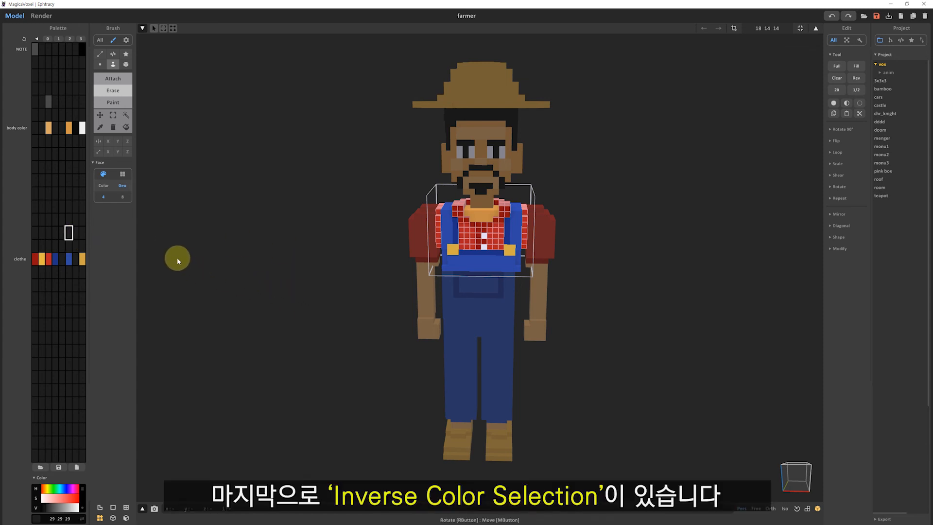
pyautogui.rightClick(60, 214)
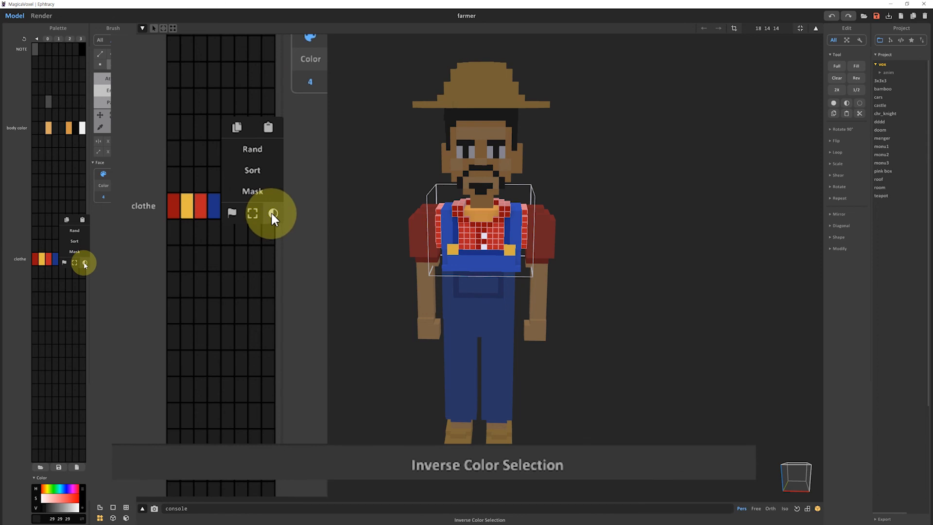
pyautogui.click(85, 263)
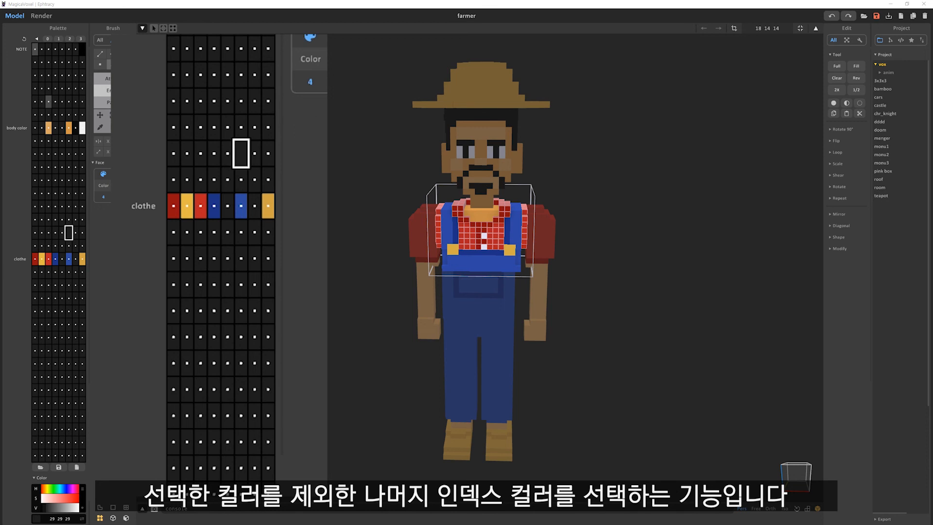
pyautogui.click(60, 231)
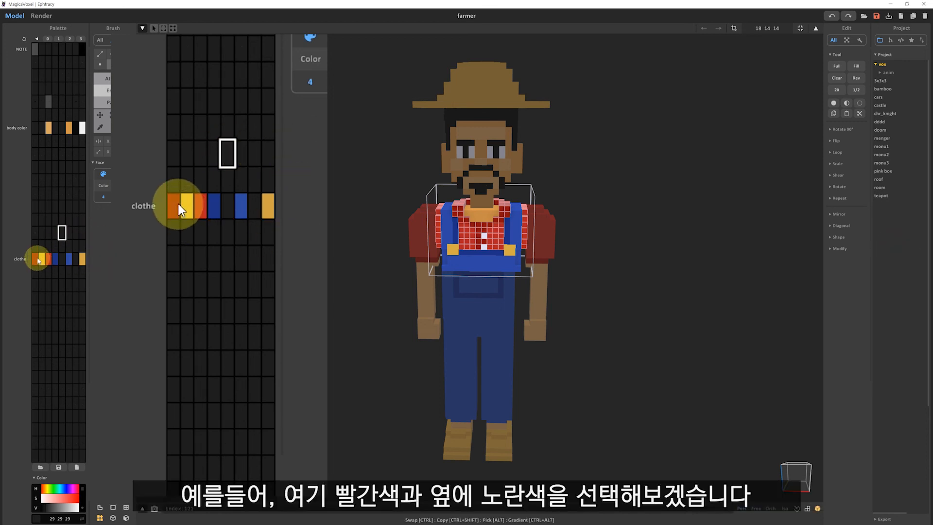
# - Select the dark red and yellow swatches at the start of the clothe row and invert the colour selection
pyautogui.click(35, 258)
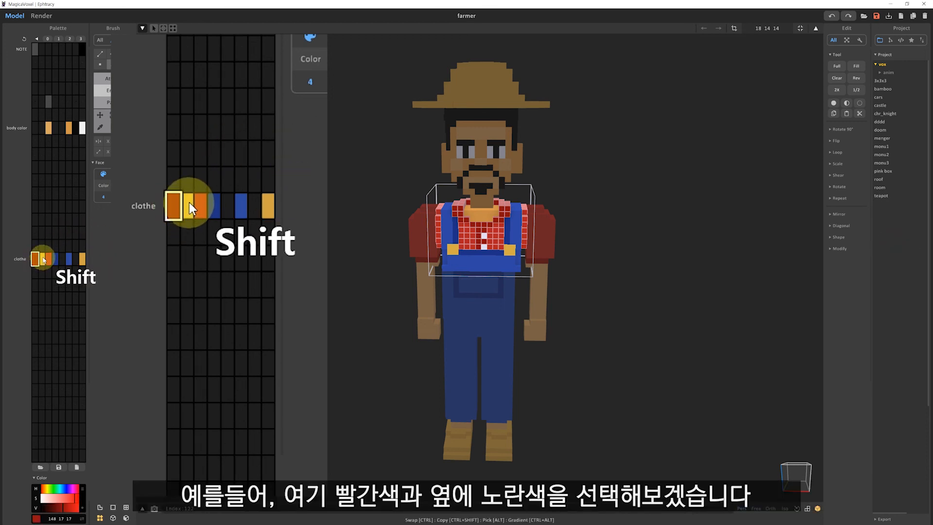
pyautogui.keyDown('shift'); pyautogui.click(42, 263); pyautogui.keyUp('shift')
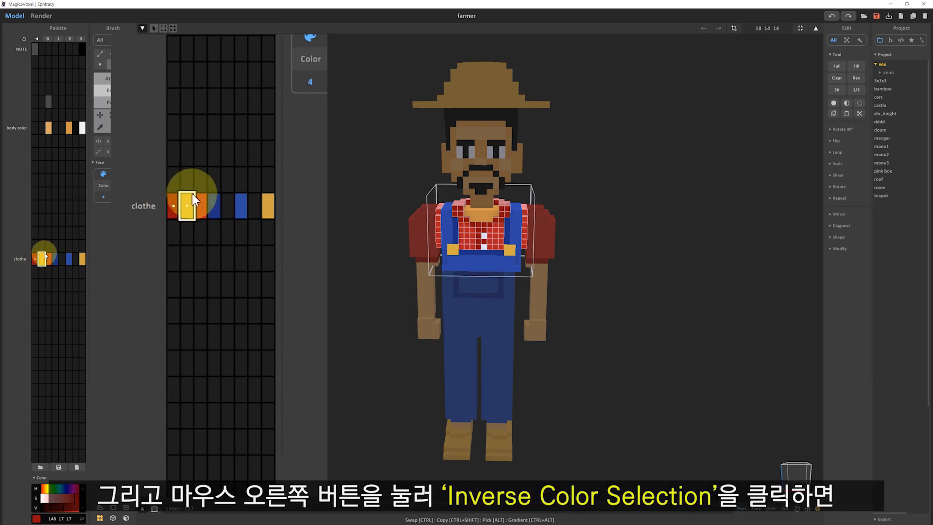
pyautogui.rightClick(44, 257)
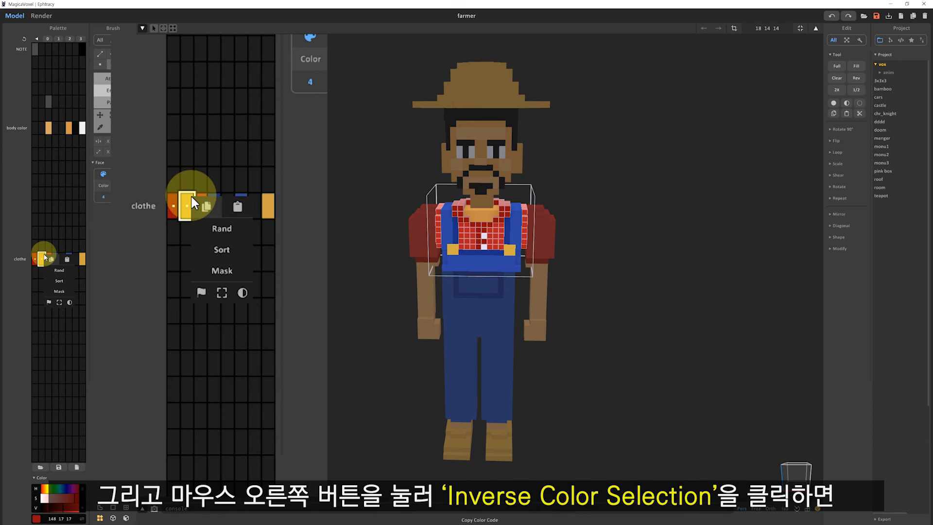
pyautogui.click(242, 292)
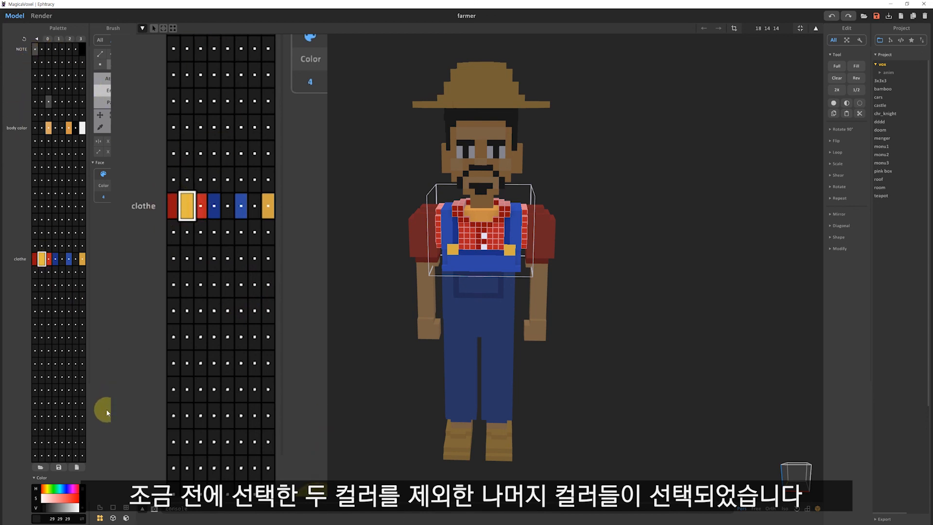
# - Recolour all selected swatches together by changing saturation, value and hue, trying green and ending on pink, RGB 192 104 184
pyautogui.moveTo(51, 498); pyautogui.dragTo(63, 500)
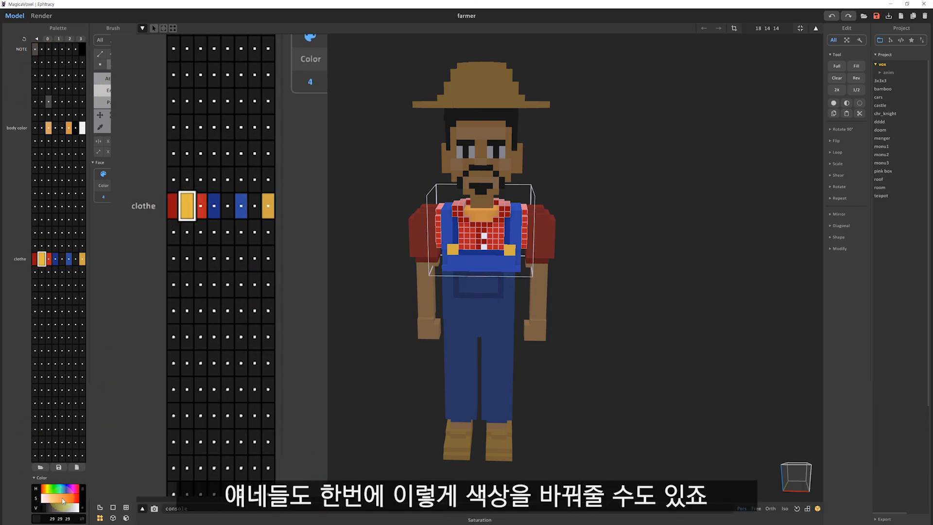
pyautogui.click(68, 498)
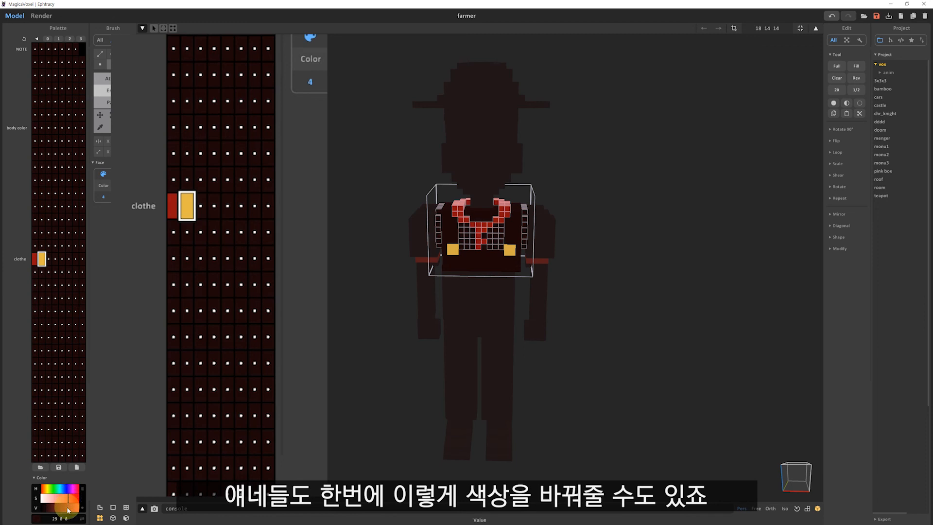
pyautogui.click(68, 508)
pyautogui.moveTo(54, 487); pyautogui.dragTo(50, 487)
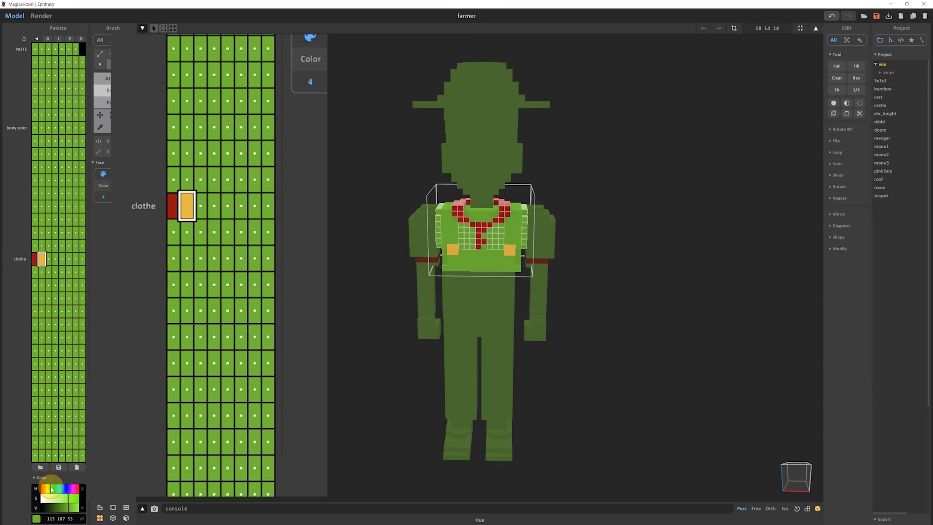
pyautogui.click(59, 496)
pyautogui.click(74, 488)
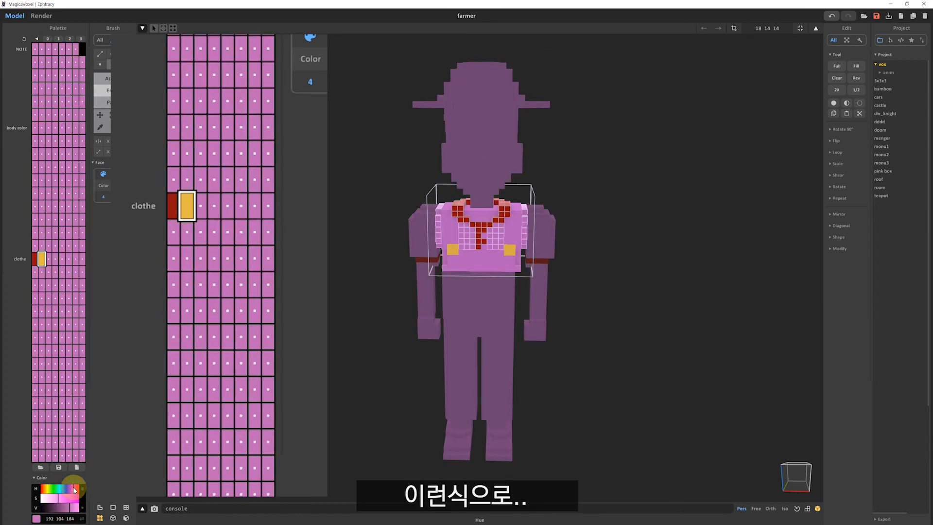
# - Try deleting the selected torso voxels, both before and after reselecting by the pink swatches, and undo the deletions and the recolouring
pyautogui.press('Delete')
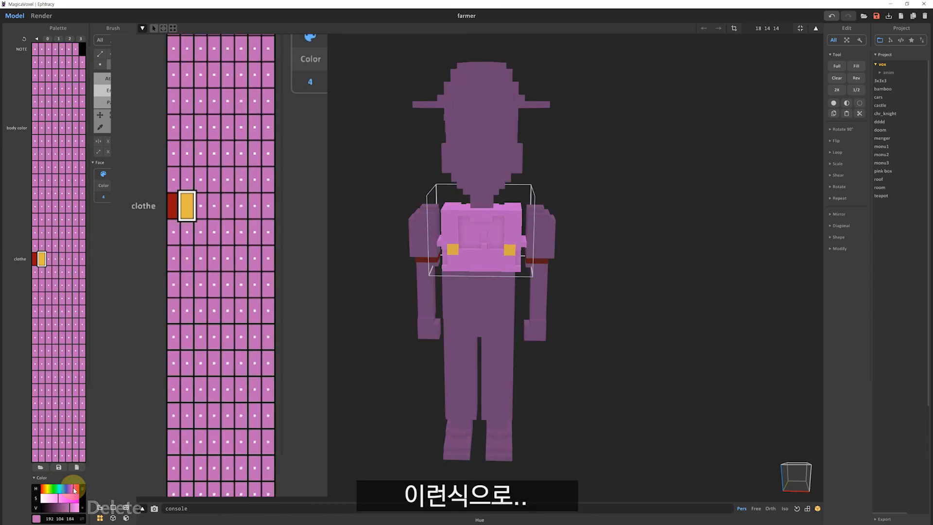
pyautogui.hotkey('ctrl', 'z')
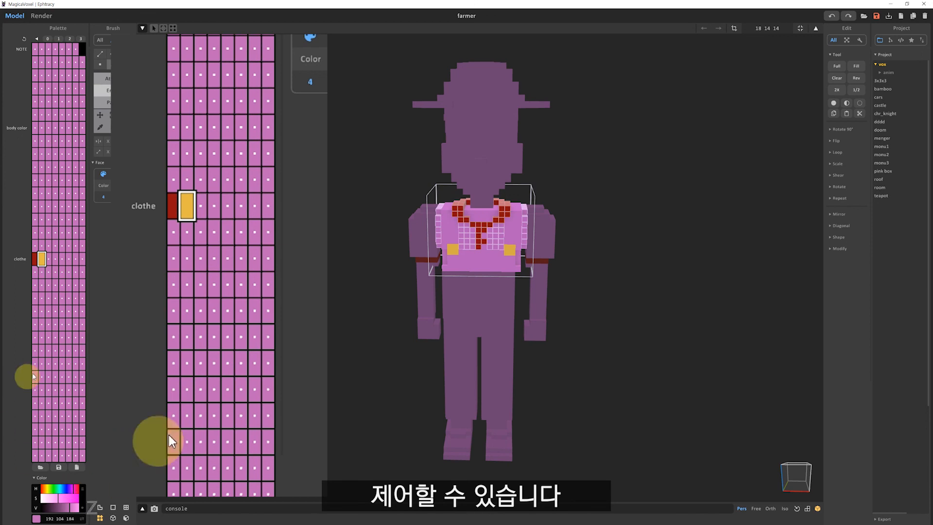
pyautogui.rightClick(64, 263)
pyautogui.click(80, 313)
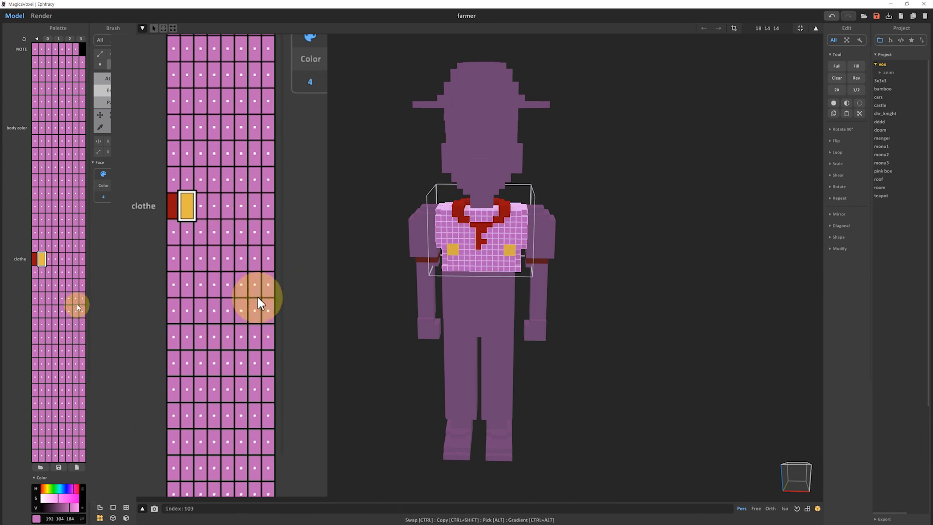
pyautogui.press('Delete')
pyautogui.hotkey('ctrl', 'z')
pyautogui.hotkey('ctrl', 'z')
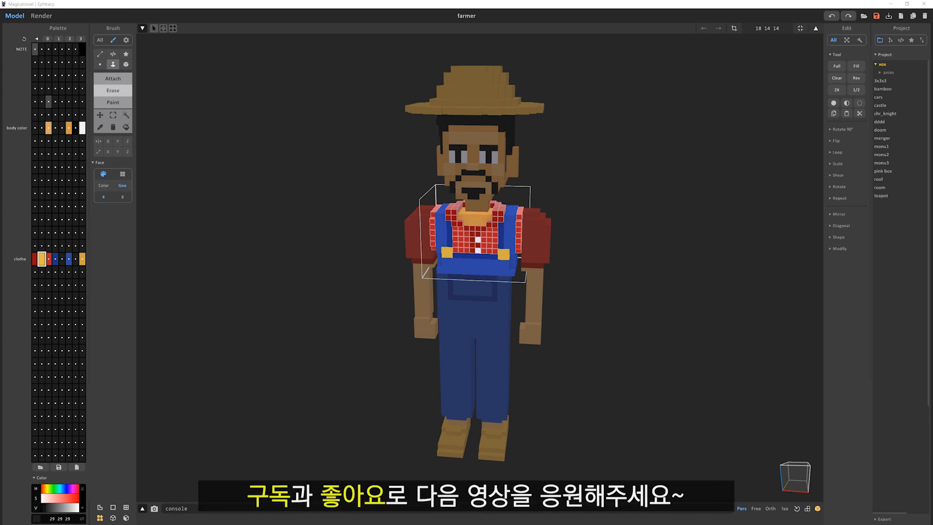
# - Switch from model editing to the rendered view of the farmer
pyautogui.press('Tab')
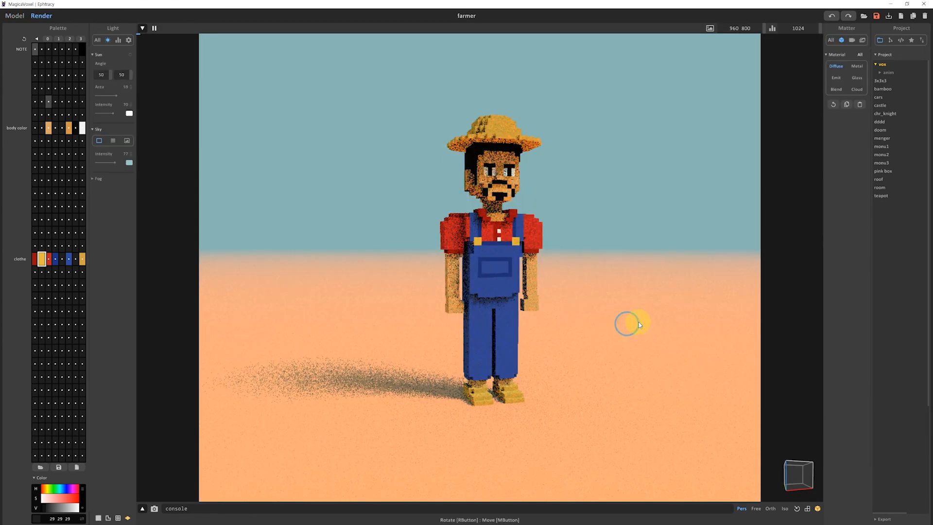